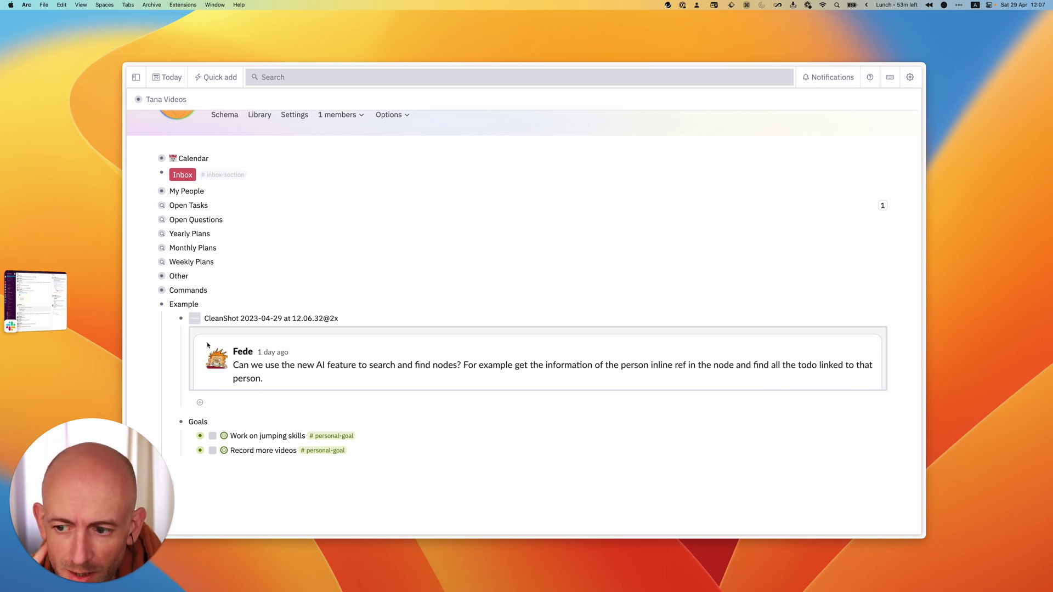
- Add an empty bullet under Example, directly below the Goals list
{"action": "left_click", "coordinate": [223, 406]}
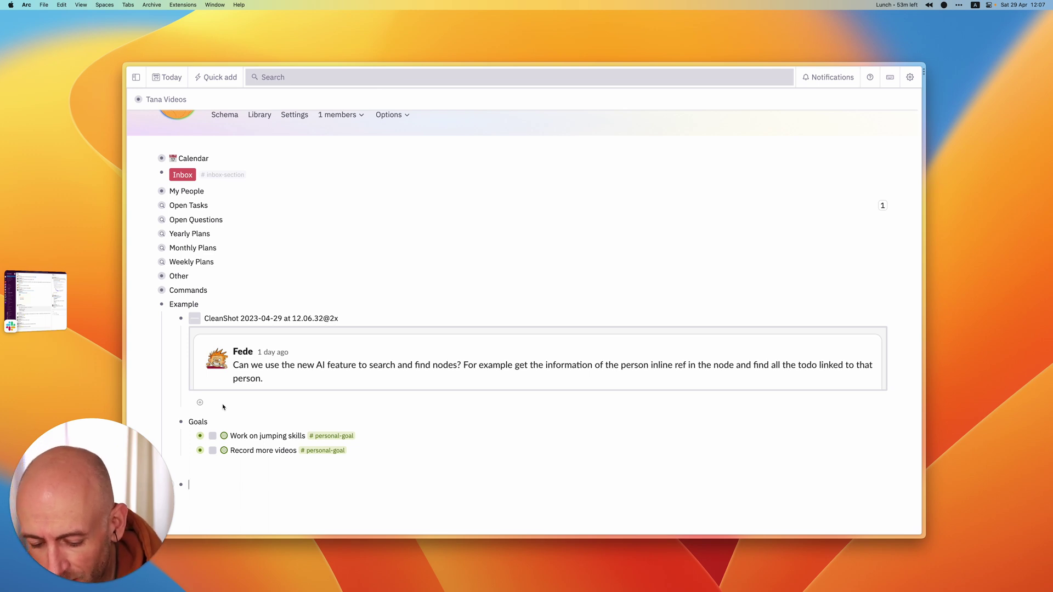
- Insert a Find nodes list of #personal-goal nodes whose Goal for field has any value
{"action": "key", "text": "super+k"}
{"action": "type", "text": "find"}
{"action": "key", "text": "Return"}
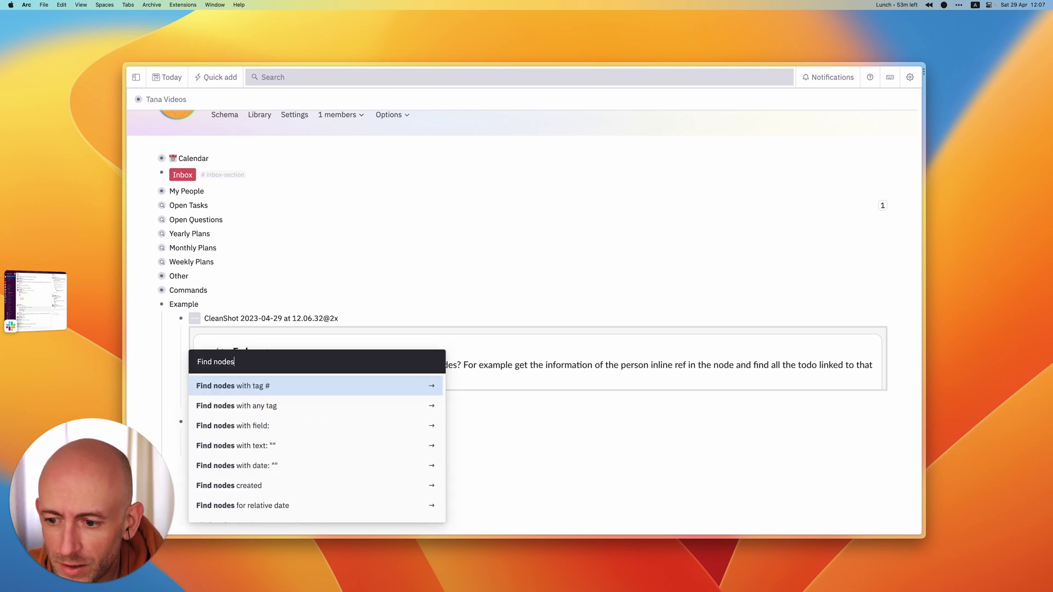
{"action": "key", "text": "Return"}
{"action": "type", "text": "per"}
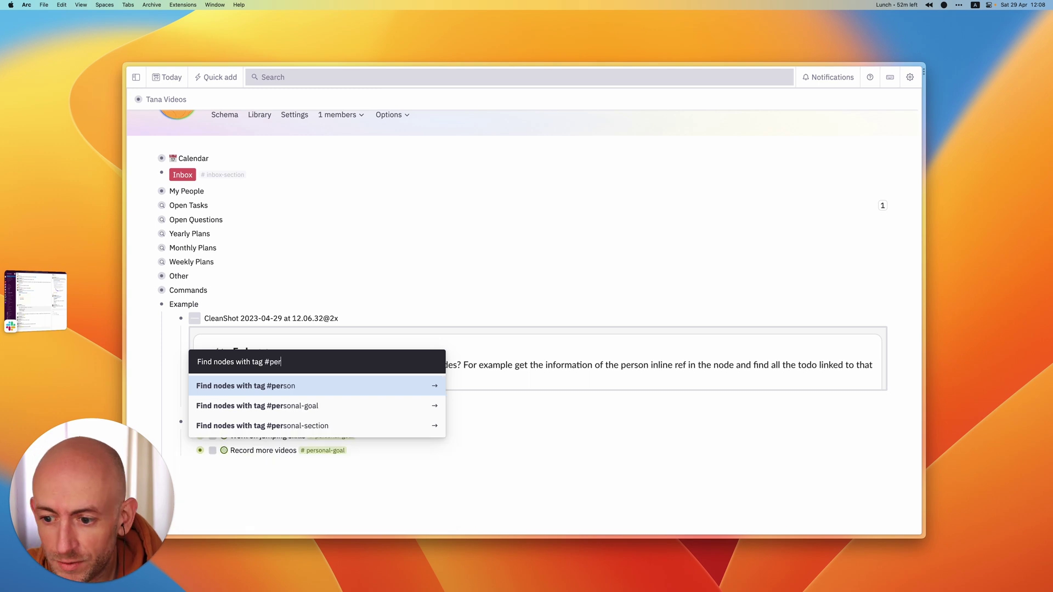
{"action": "key", "text": "Down"}
{"action": "key", "text": "Return"}
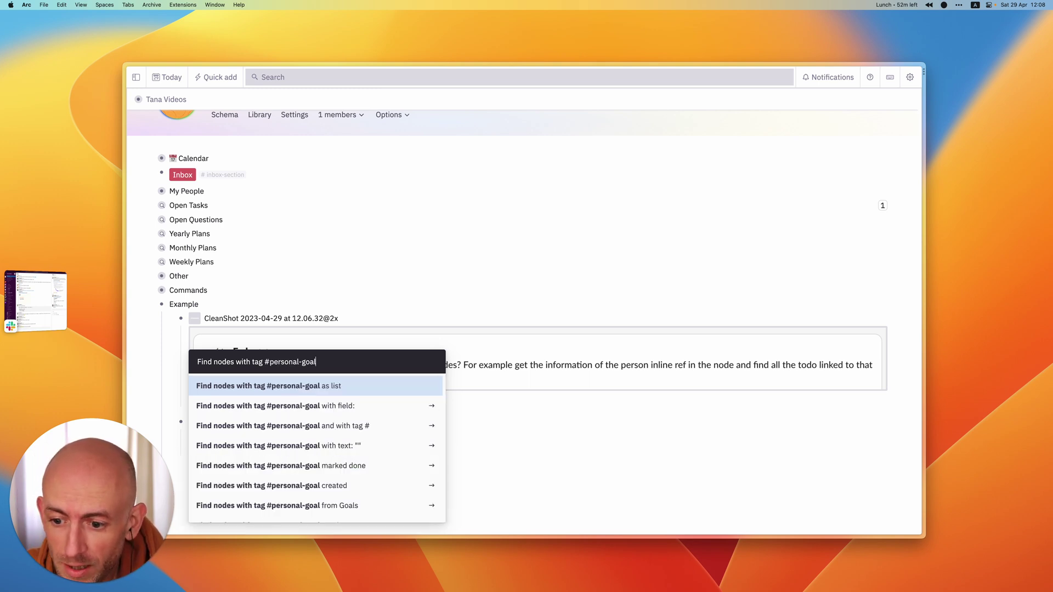
{"action": "key", "text": "Down"}
{"action": "key", "text": "Down"}
{"action": "key", "text": "Up"}
{"action": "key", "text": "Return"}
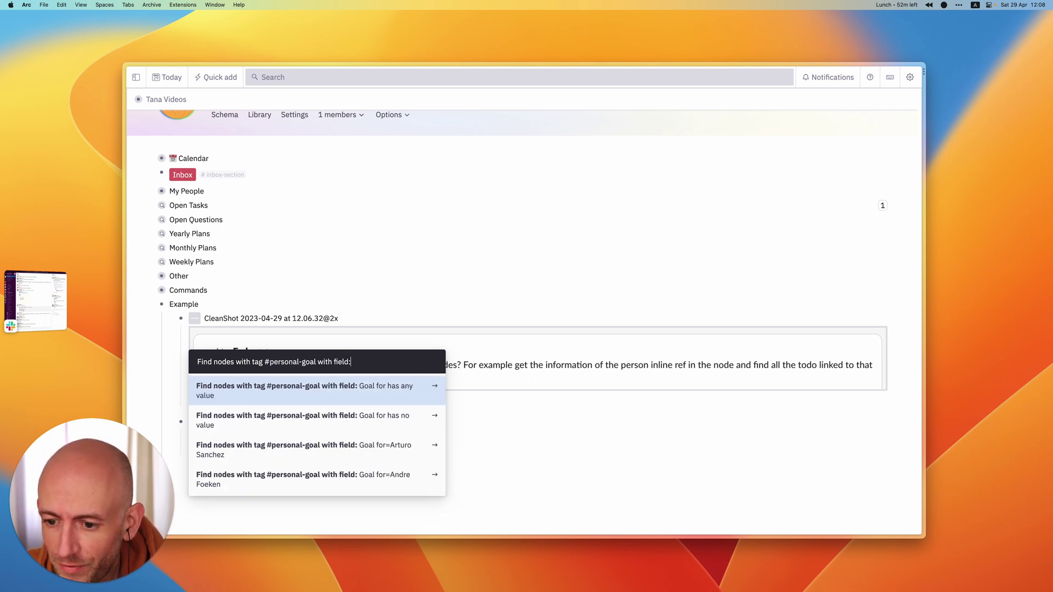
{"action": "key", "text": "Return"}
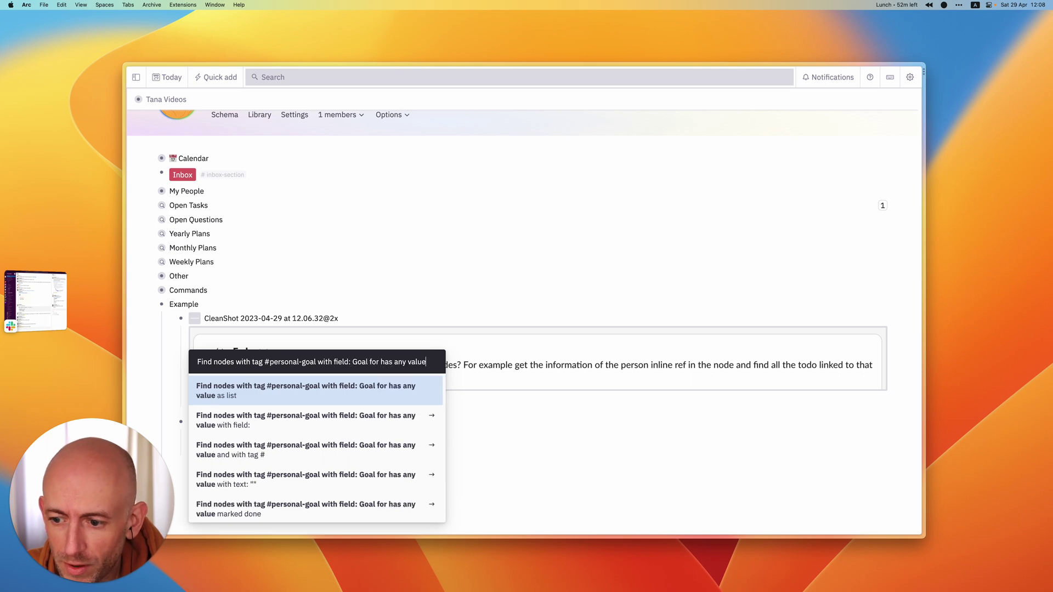
{"action": "key", "text": "Return"}
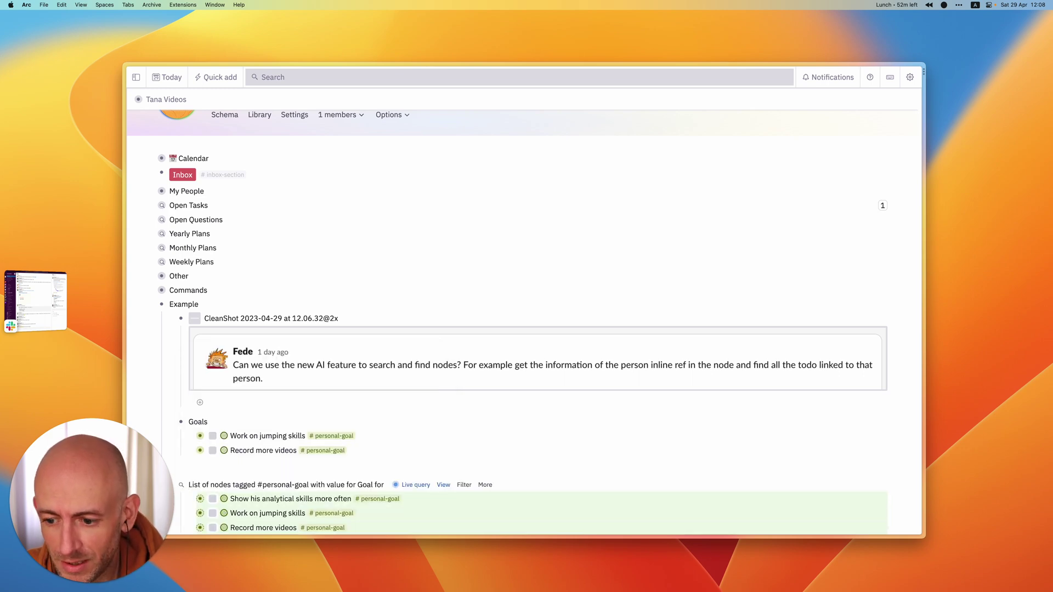
{"action": "scroll", "coordinate": [285, 439], "scroll_direction": "down", "scroll_amount": 2}
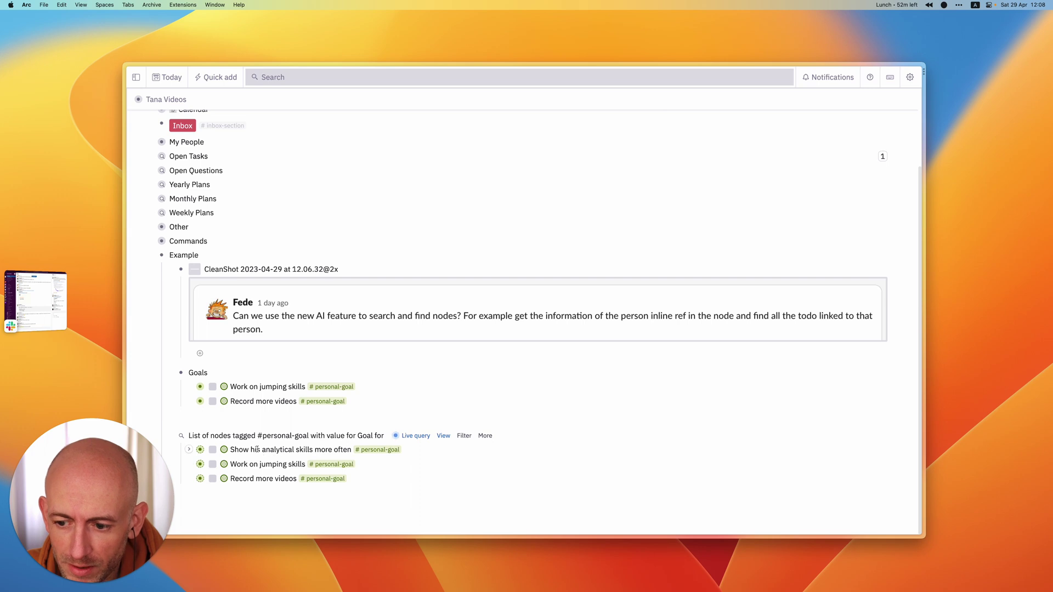
- Insert a node above the search reading 'Meeting with' plus a reference to the first co-worker
{"action": "left_click", "coordinate": [345, 438]}
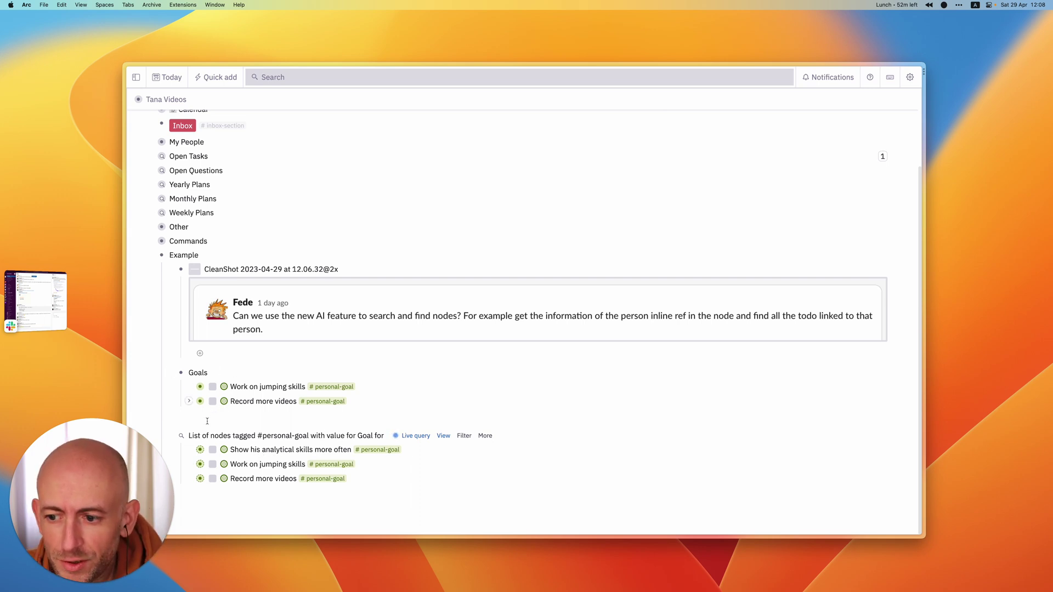
{"action": "key", "text": "Return"}
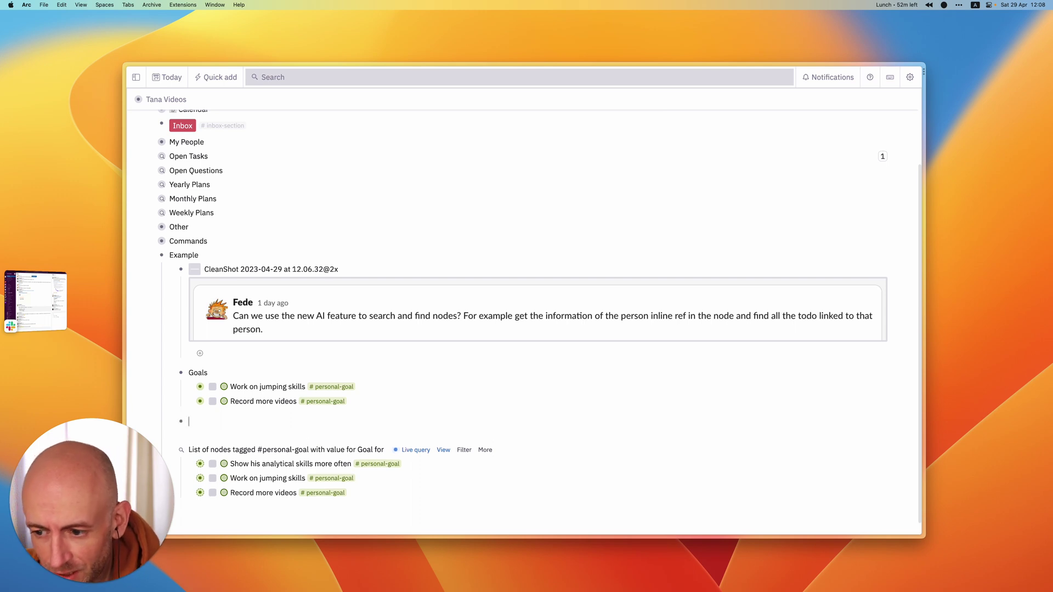
{"action": "key", "text": "Return"}
{"action": "type", "text": "Meeting with"}
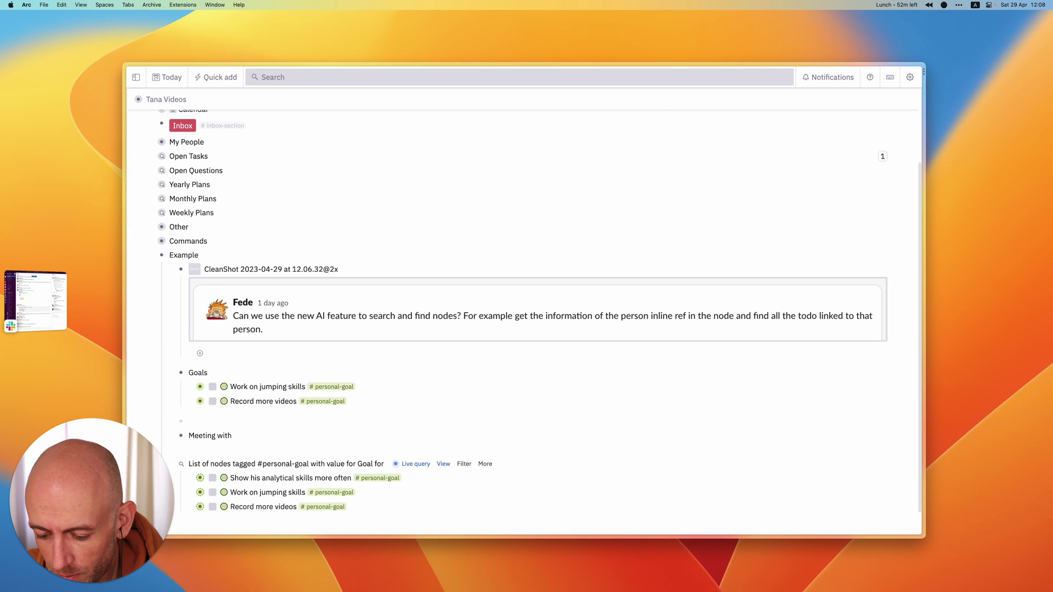
{"action": "type", "text": " @Andre"}
{"action": "key", "text": "Down"}
{"action": "key", "text": "Return"}
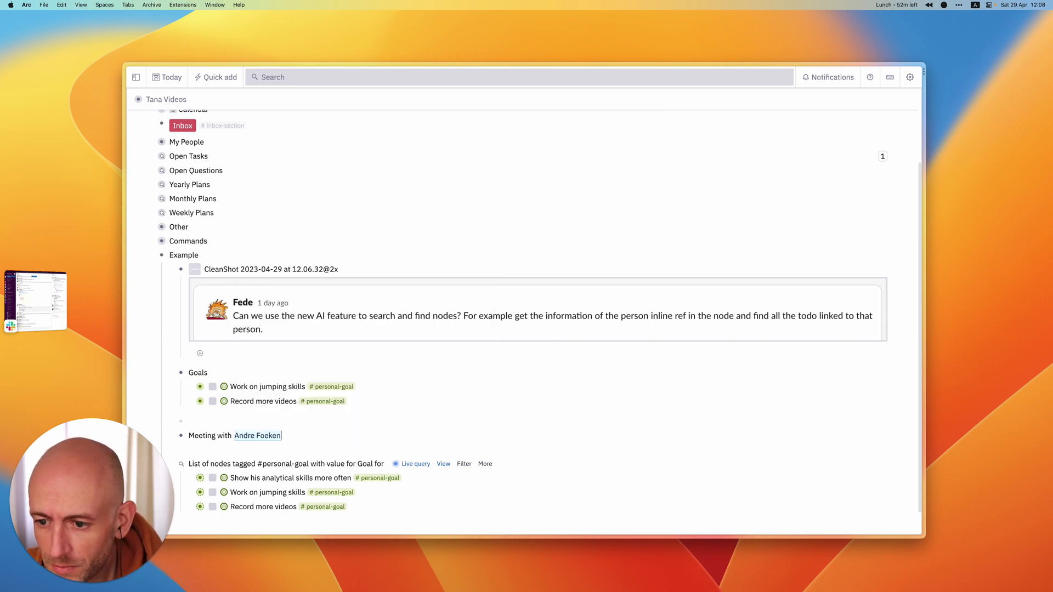
- Finish the Meeting node with 'and' and a reference to the second co-worker
{"action": "type", "text": "and"}
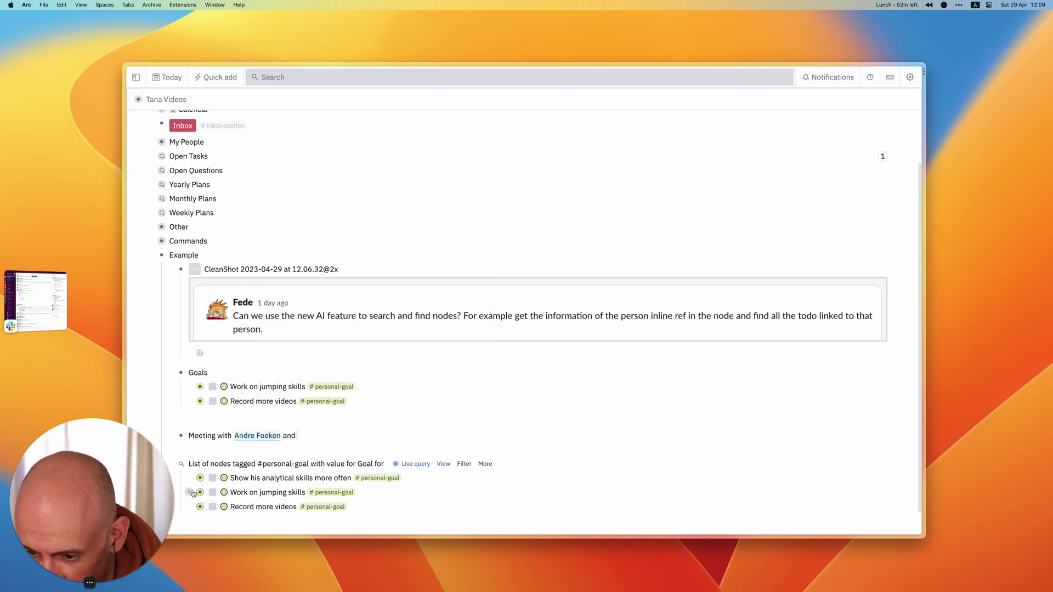
{"action": "left_click", "coordinate": [189, 480]}
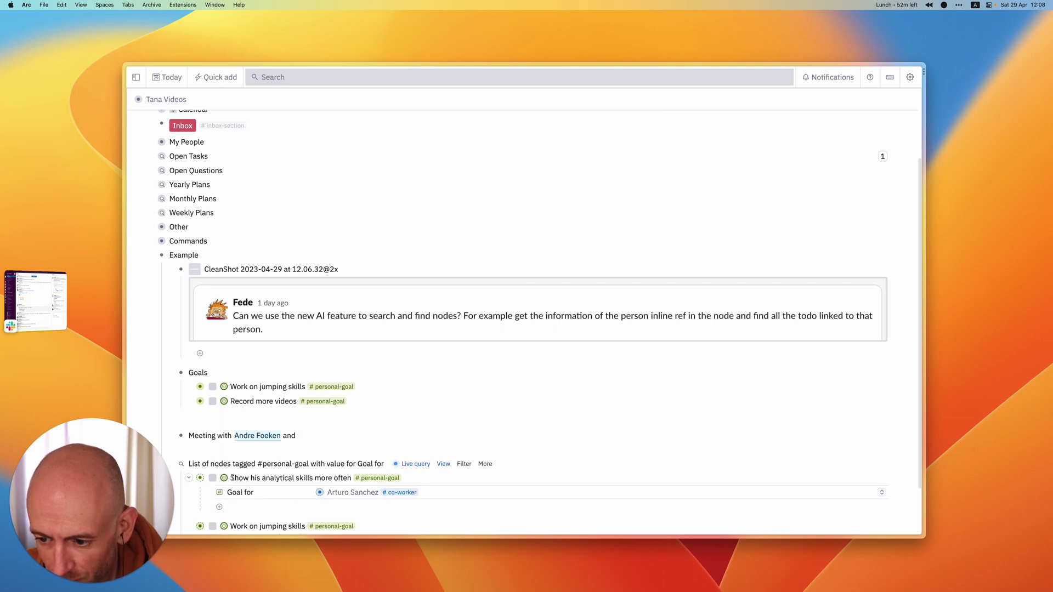
{"action": "left_click", "coordinate": [188, 479]}
{"action": "left_click", "coordinate": [329, 433]}
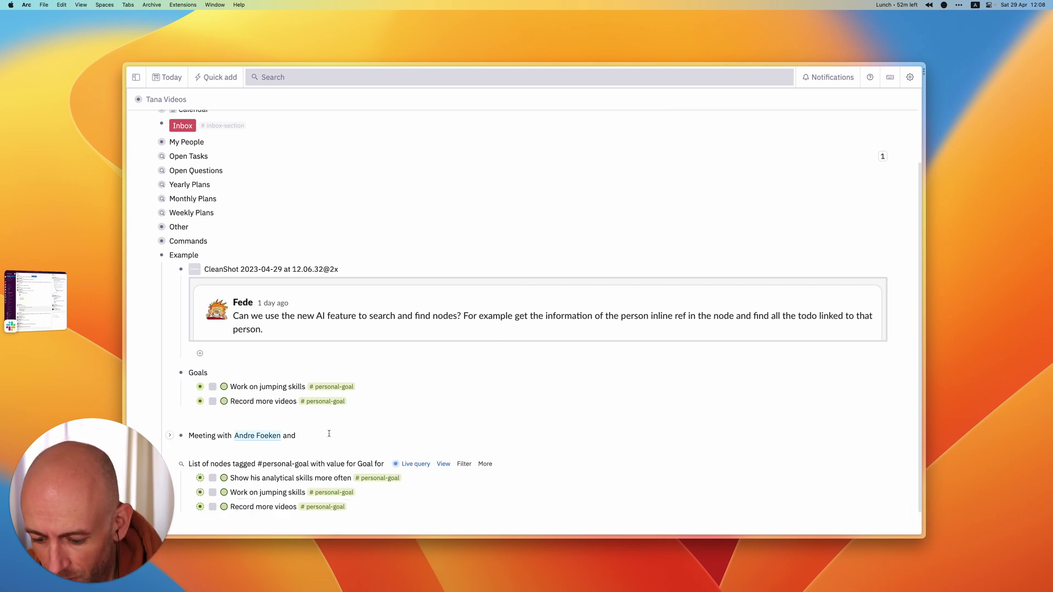
{"action": "type", "text": "@Artu"}
{"action": "key", "text": "Return"}
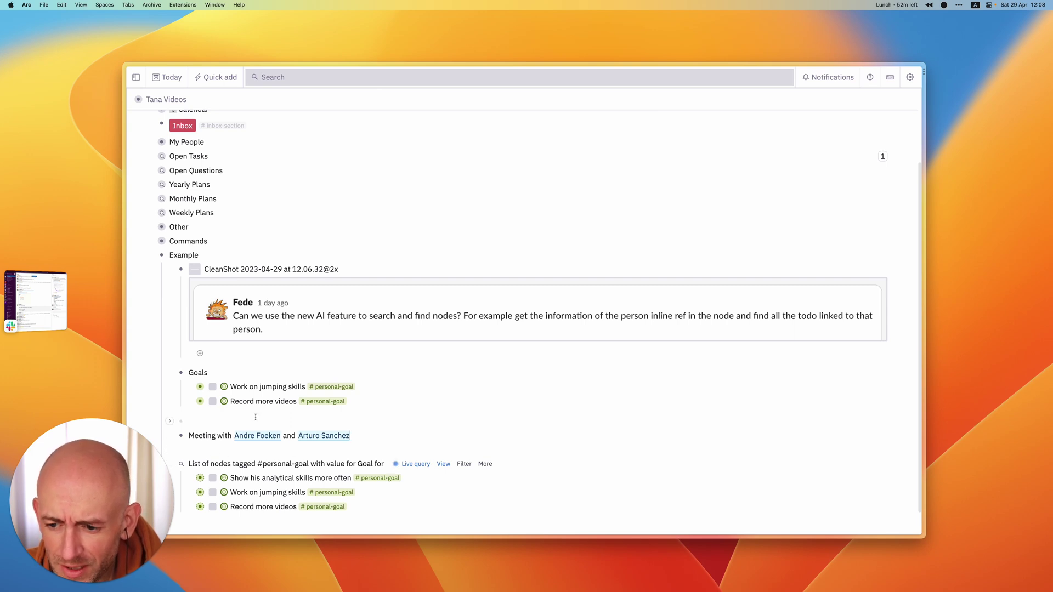
- Replace the query's Goal for 'Set' value with references to both co-workers
{"action": "left_click", "coordinate": [415, 464]}
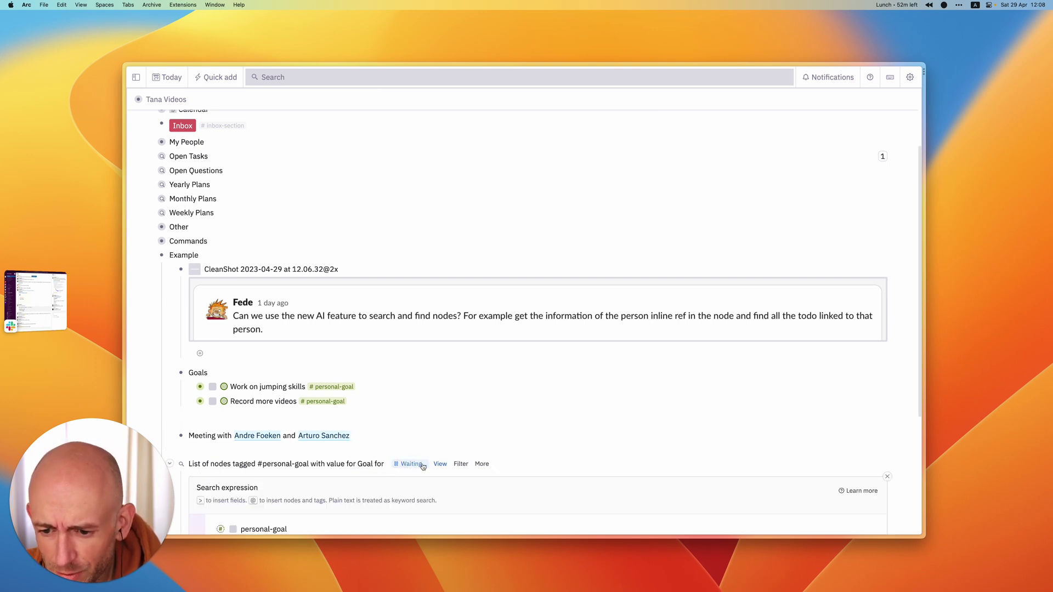
{"action": "scroll", "coordinate": [378, 443], "scroll_direction": "down", "scroll_amount": 3}
{"action": "left_click", "coordinate": [350, 389]}
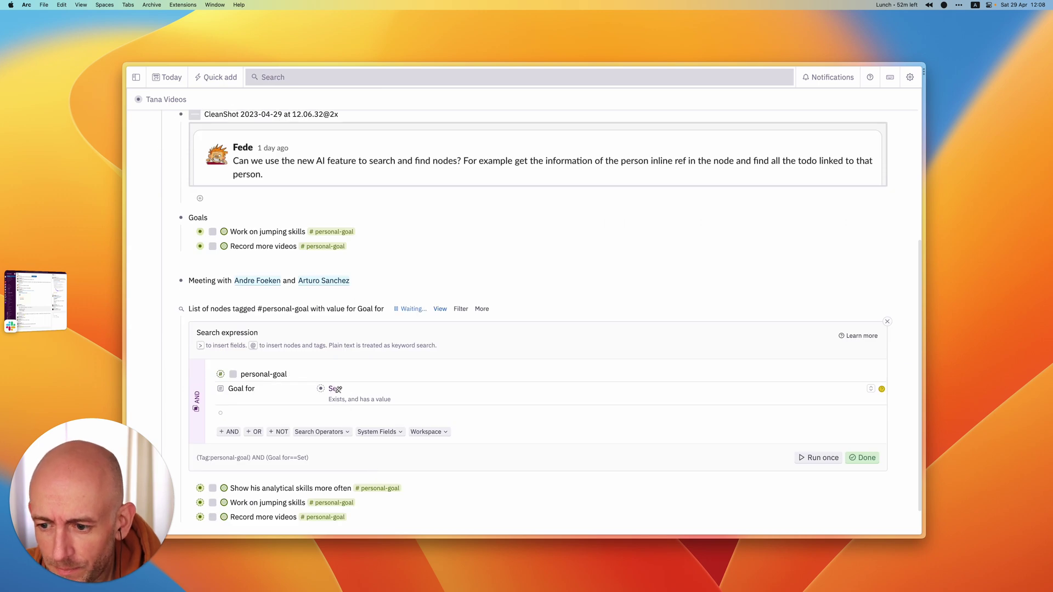
{"action": "key", "text": "BackSpace"}
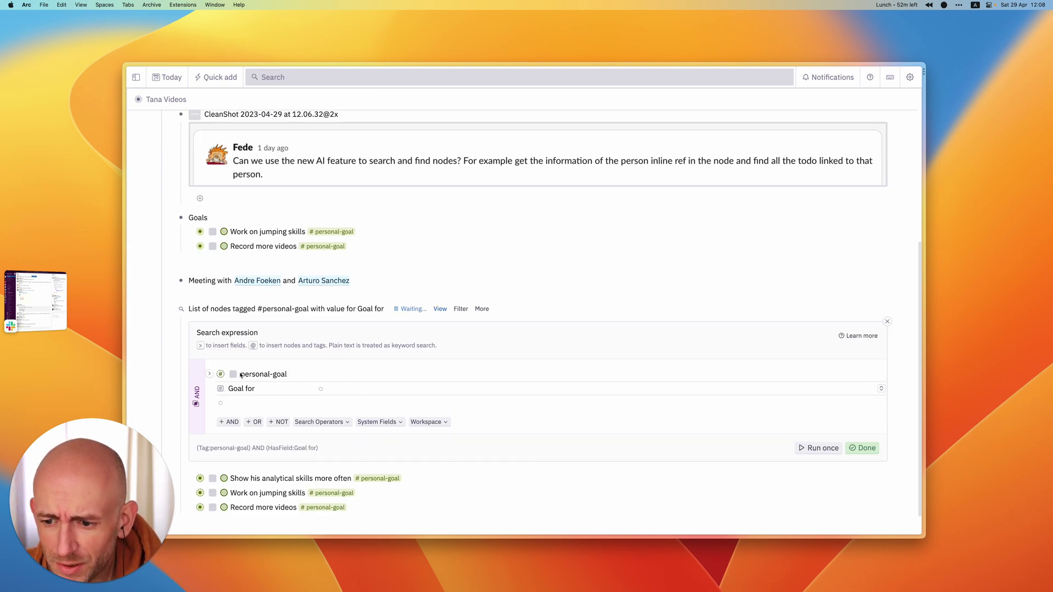
{"action": "type", "text": "@and"}
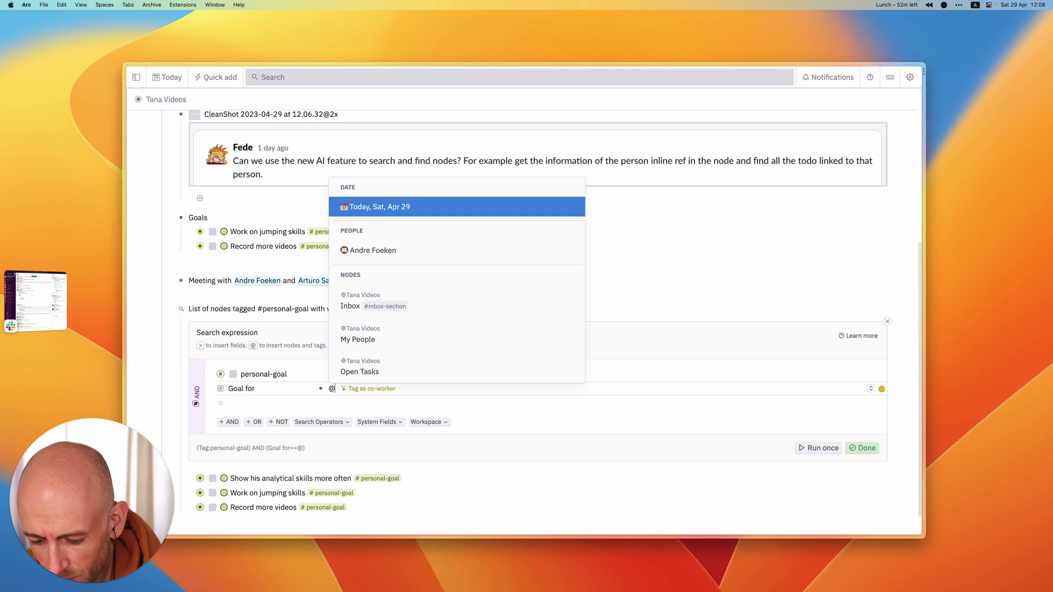
{"action": "key", "text": "Down"}
{"action": "key", "text": "Down"}
{"action": "key", "text": "Return"}
{"action": "key", "text": "Return"}
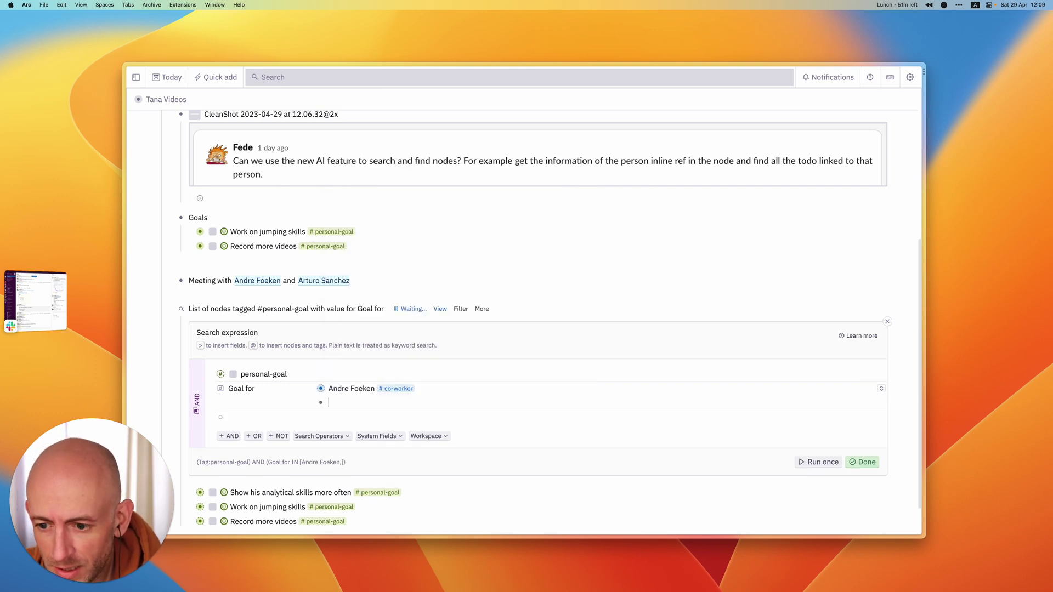
{"action": "type", "text": "@artu"}
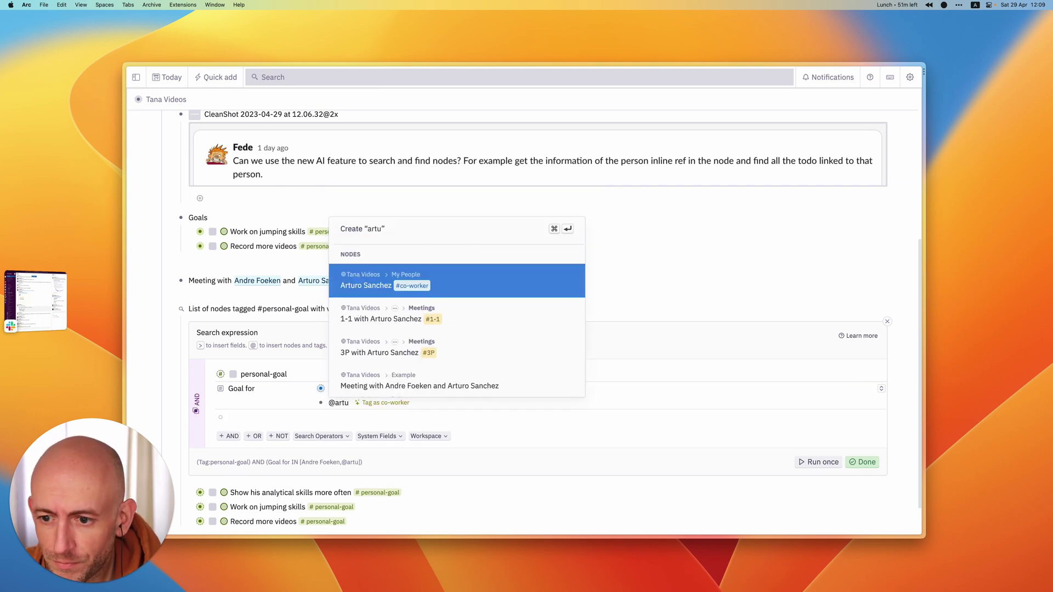
{"action": "key", "text": "Return"}
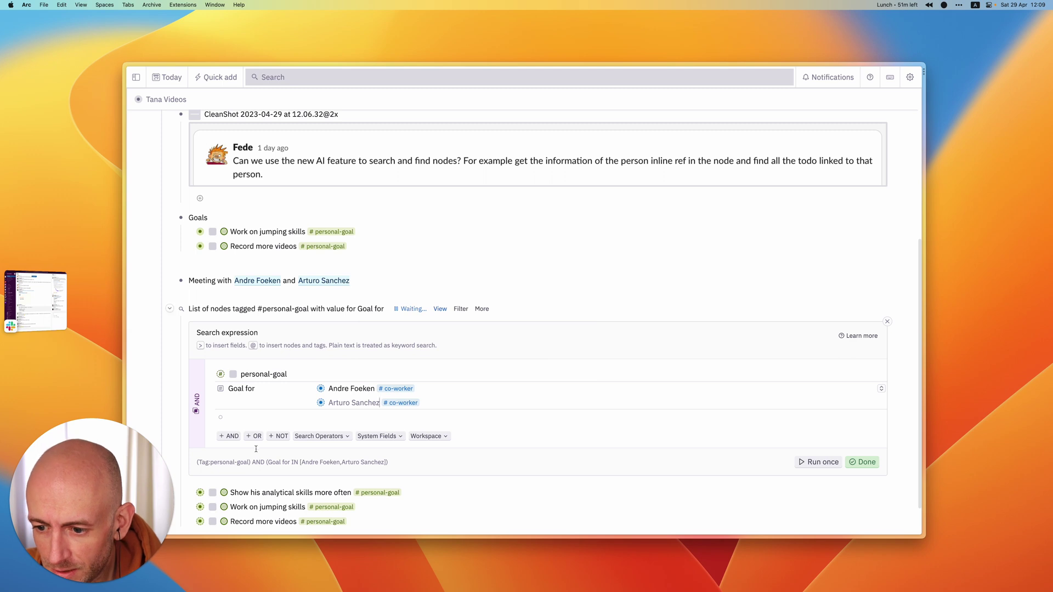
- Confirm the Goal for values, run the search once and close its settings
{"action": "left_click", "coordinate": [343, 388]}
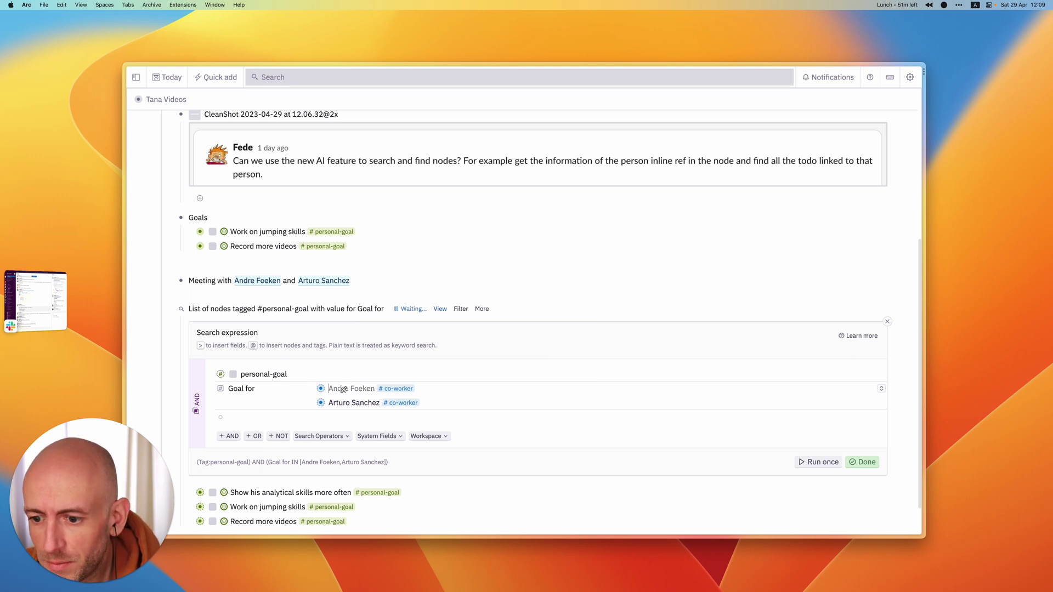
{"action": "left_click", "coordinate": [664, 461]}
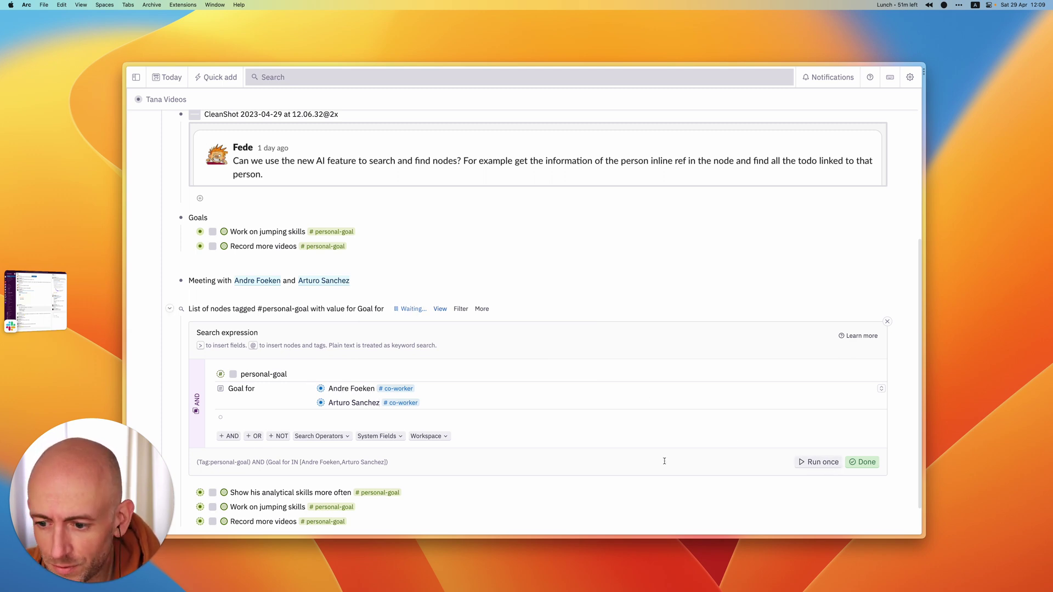
{"action": "left_click", "coordinate": [814, 463]}
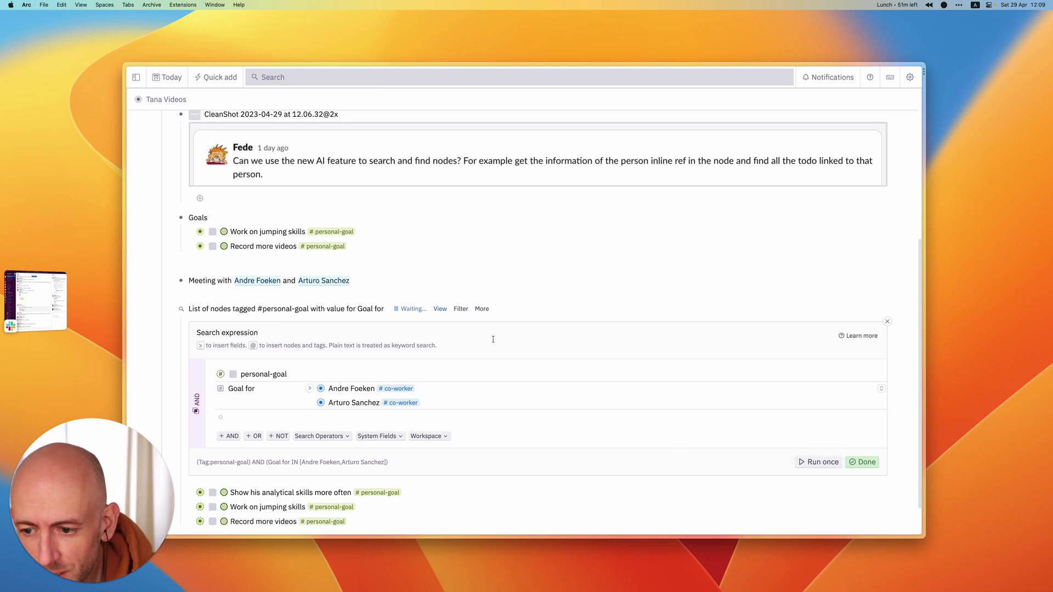
{"action": "left_click", "coordinate": [862, 462]}
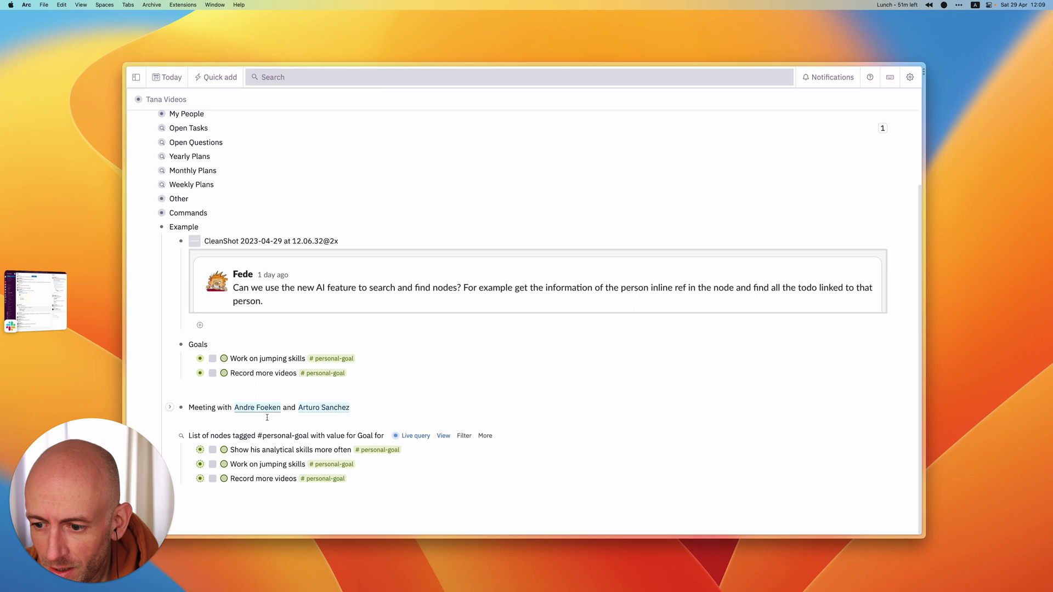
- Rename the search to 'Goals' and copy it as Tana Paste
{"action": "triple_click", "coordinate": [385, 436]}
{"action": "type", "text": "Go"}
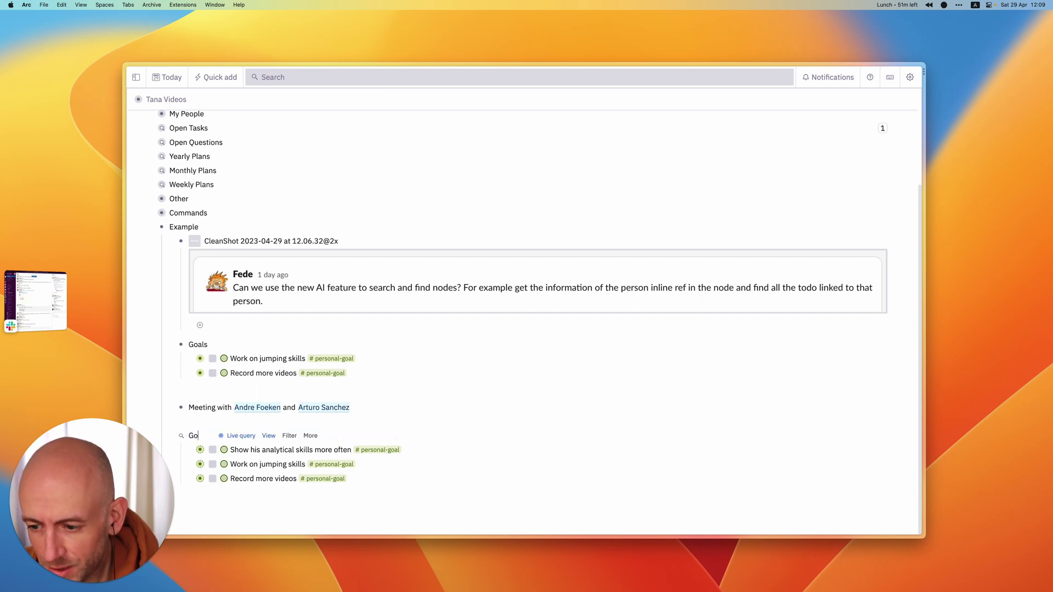
{"action": "type", "text": "als"}
{"action": "key", "text": "super+k"}
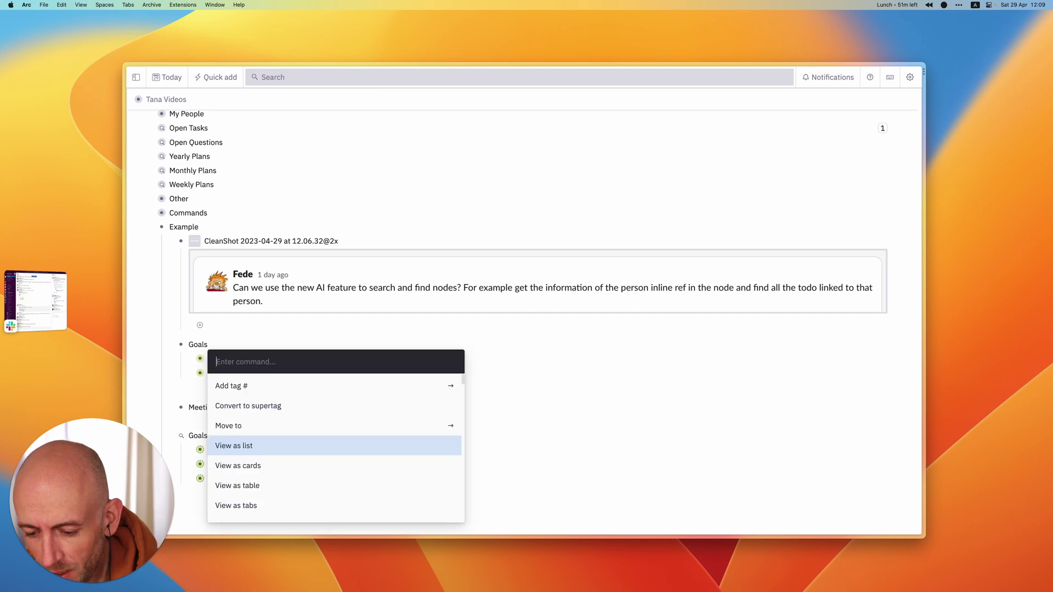
{"action": "type", "text": "expo"}
{"action": "key", "text": "BackSpace"}
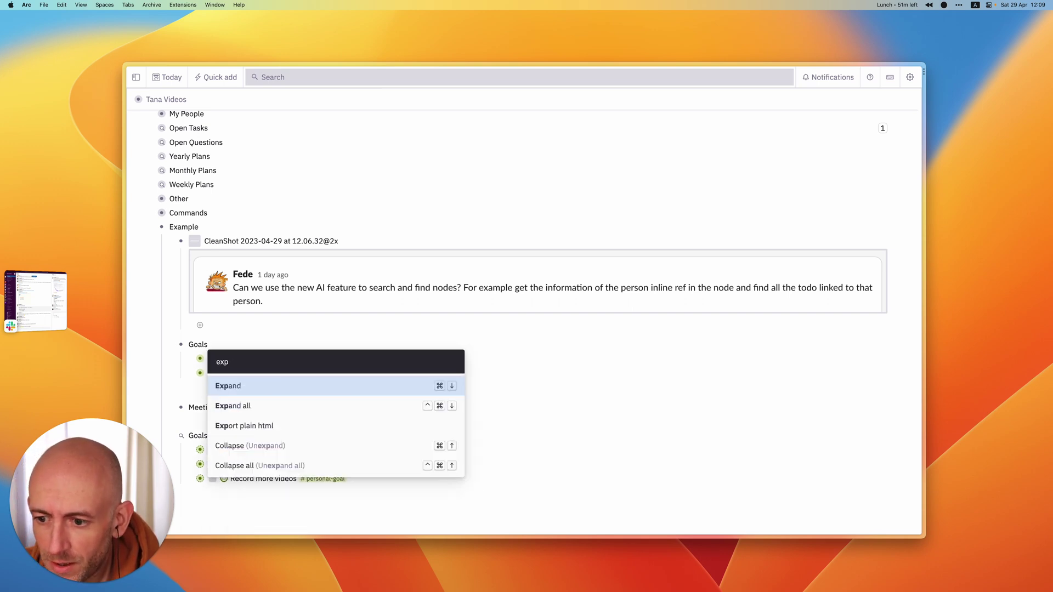
{"action": "key", "text": "BackSpace"}
{"action": "key", "text": "BackSpace"}
{"action": "key", "text": "BackSpace"}
{"action": "type", "text": "cop"}
{"action": "key", "text": "Down"}
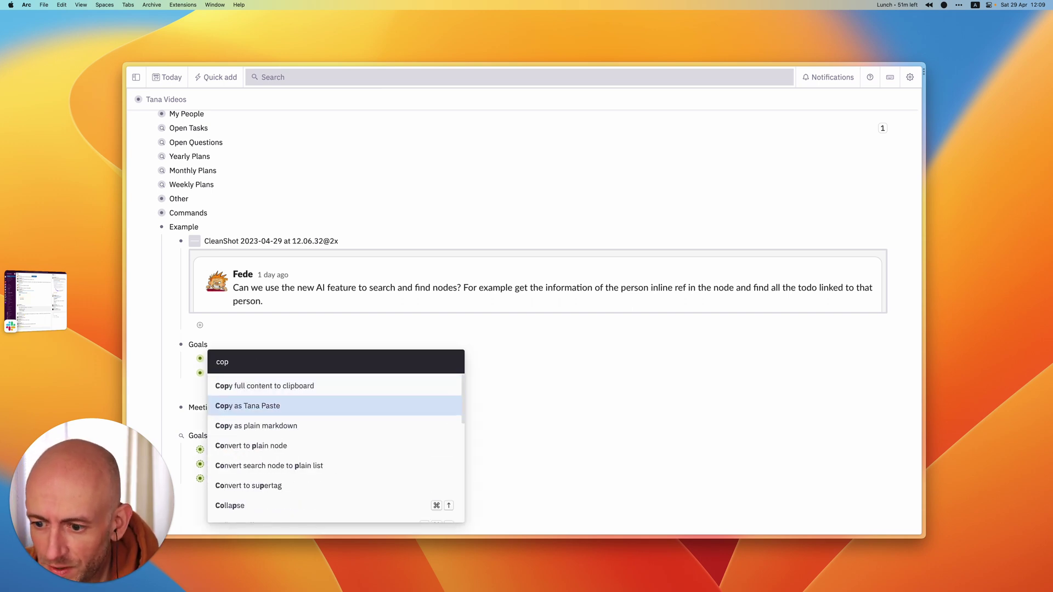
{"action": "key", "text": "Return"}
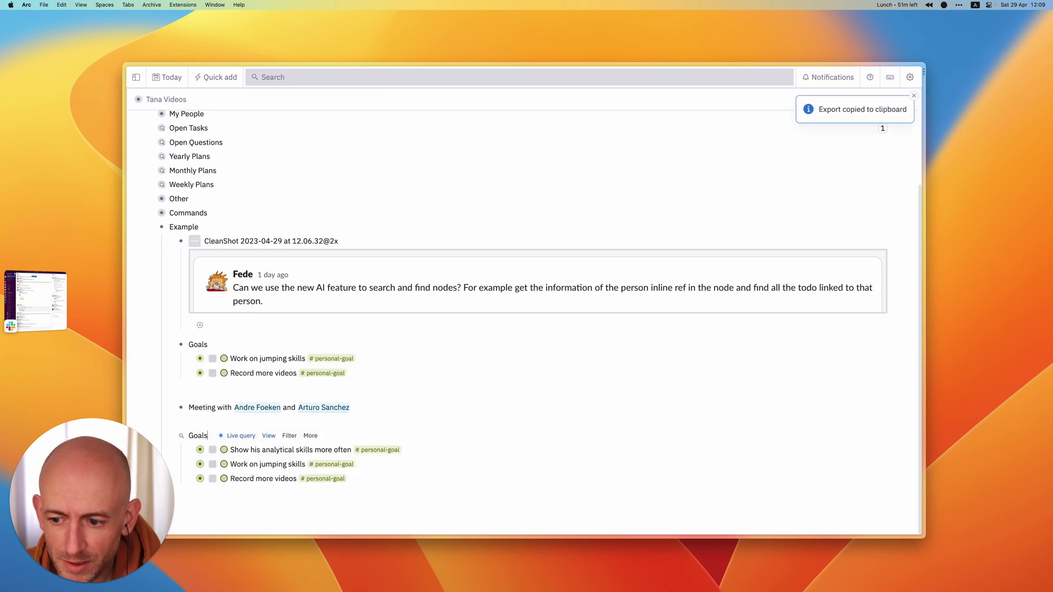
- Paste the copied Goals results as a code block and select its lines
{"action": "key", "text": "super+k"}
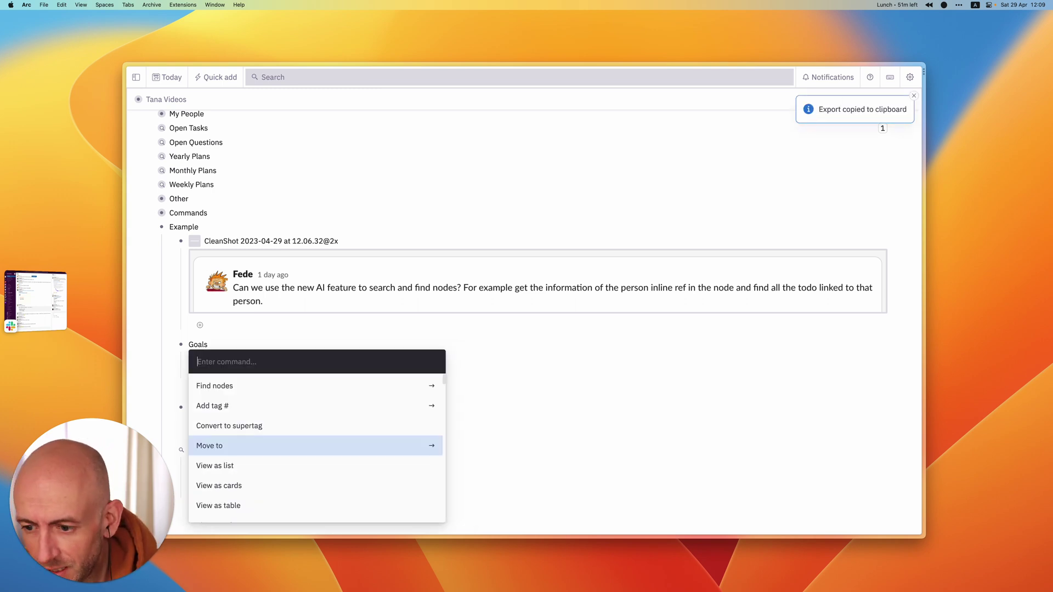
{"action": "type", "text": "p"}
{"action": "key", "text": "Return"}
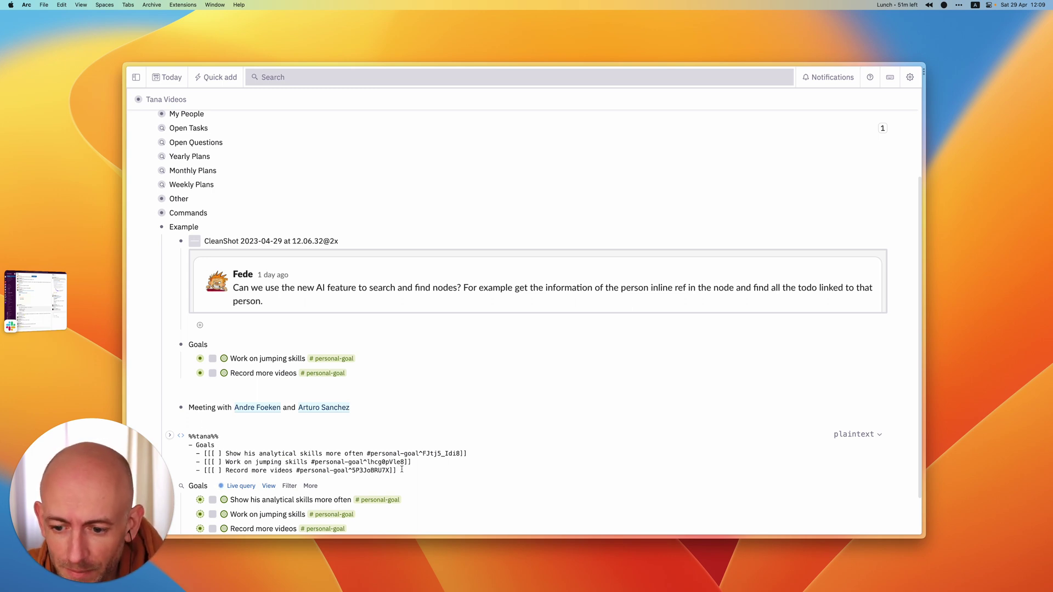
{"action": "key", "text": "shift+Up"}
{"action": "key", "text": "shift+Up"}
{"action": "key", "text": "shift+Up"}
{"action": "key", "text": "shift+Up"}
{"action": "key", "text": "shift+Up"}
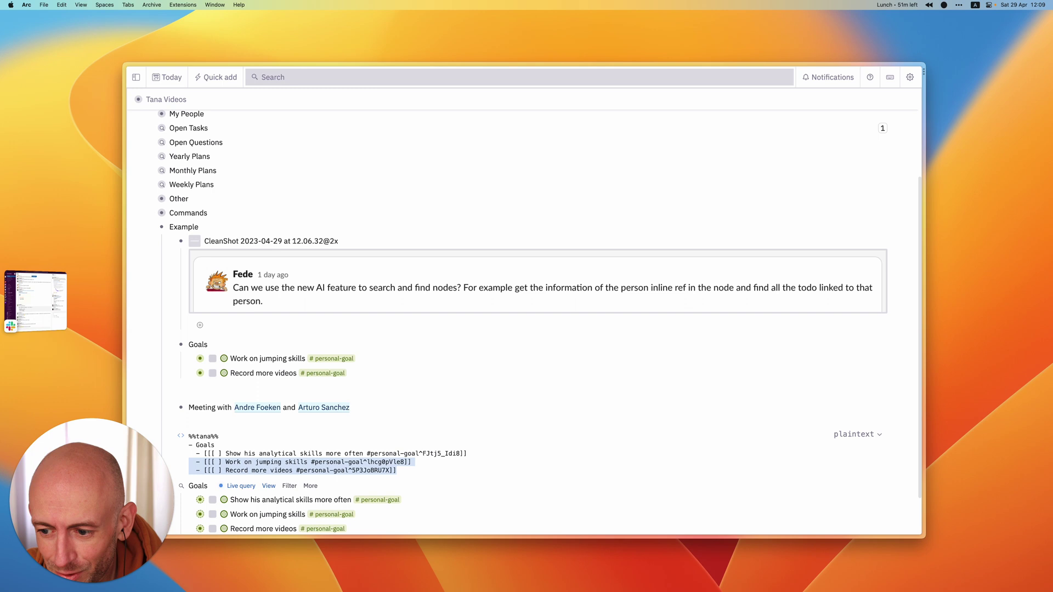
- Clear the code block back to a plain node and type 'Get goals for' below Meeting
{"action": "key", "text": "BackSpace"}
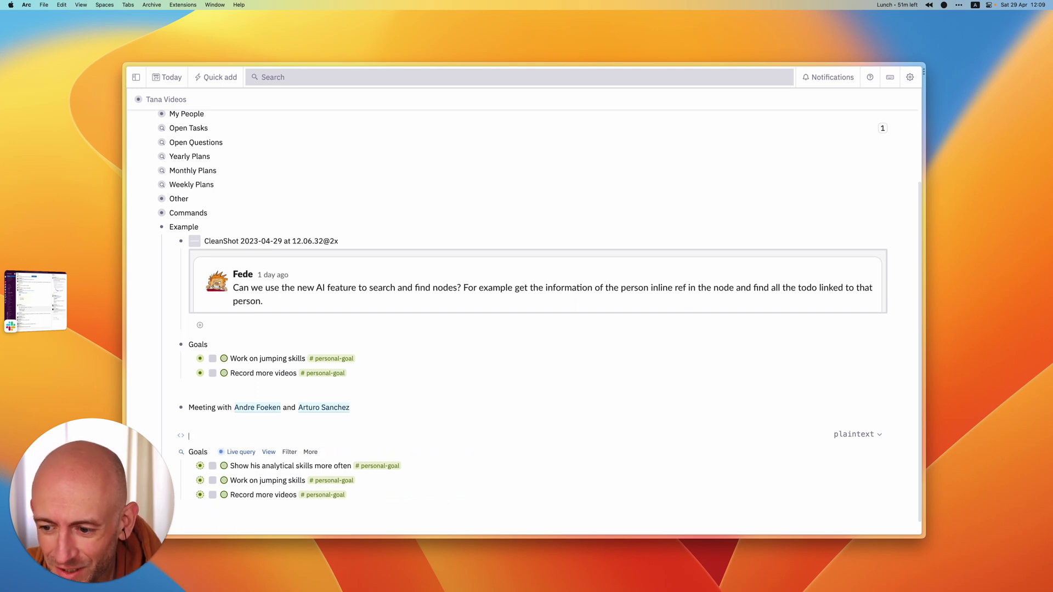
{"action": "key", "text": "BackSpace"}
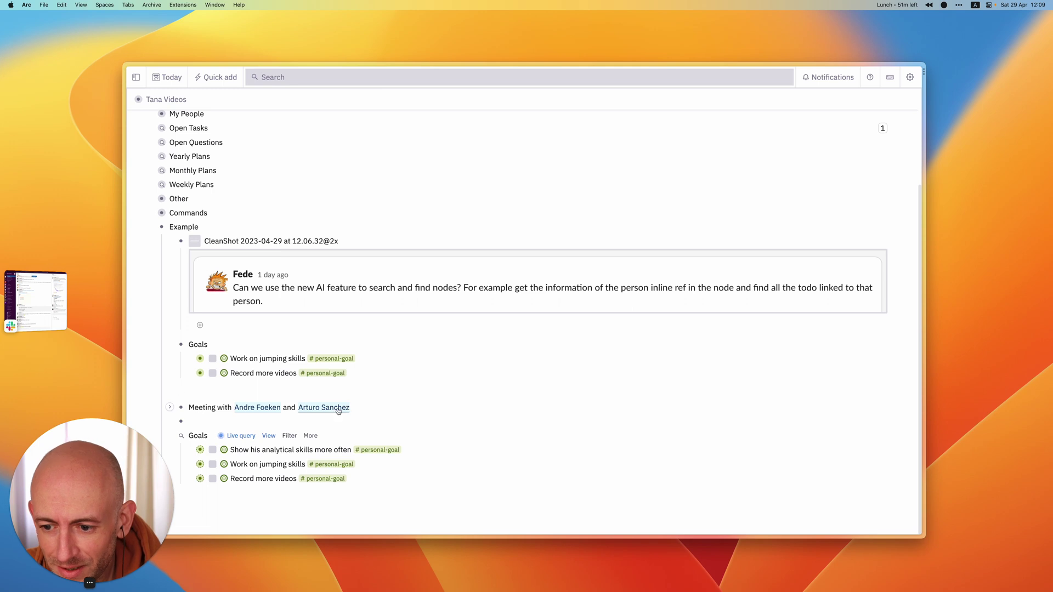
{"action": "key", "text": "Return"}
{"action": "key", "text": "Return"}
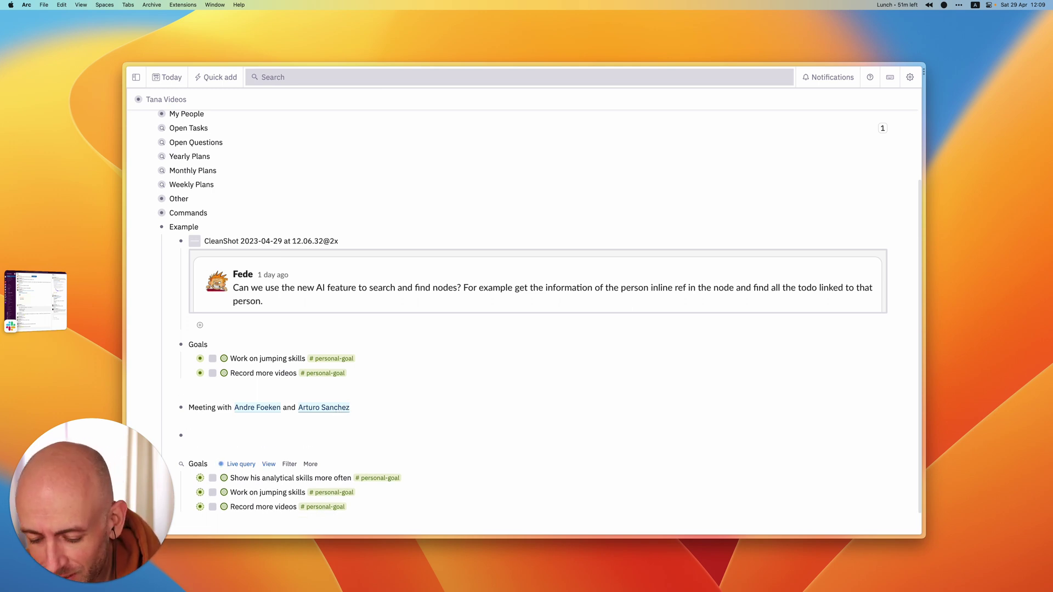
{"action": "type", "text": "Get"}
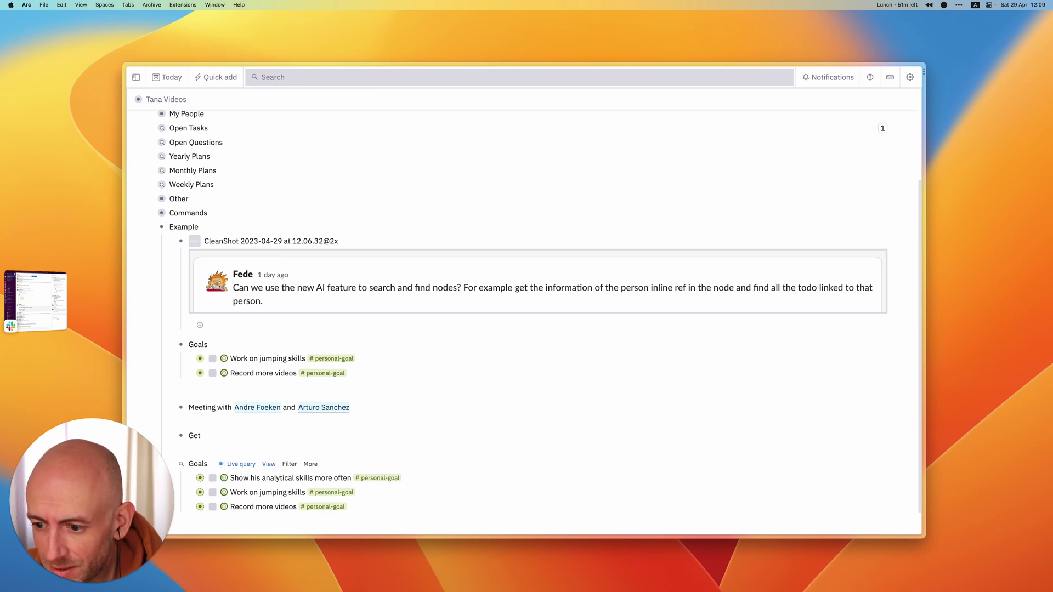
{"action": "type", "text": " goals for"}
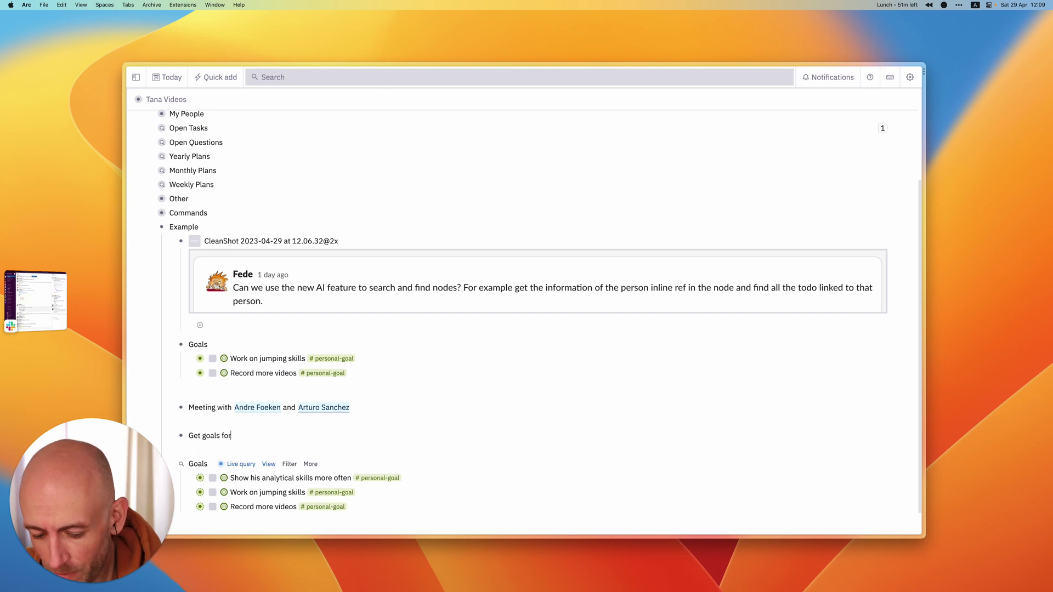
- Convert 'Get goals for' into an Ask AI command node and open its Prompt Workbench
{"action": "key", "text": "super+k"}
{"action": "type", "text": "conv"}
{"action": "key", "text": "Down"}
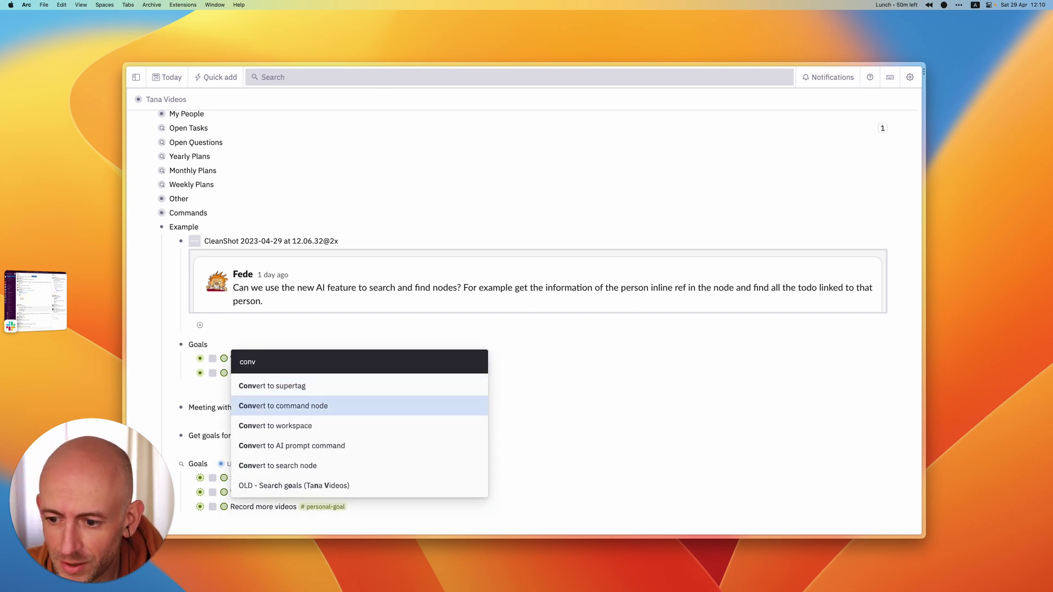
{"action": "key", "text": "Return"}
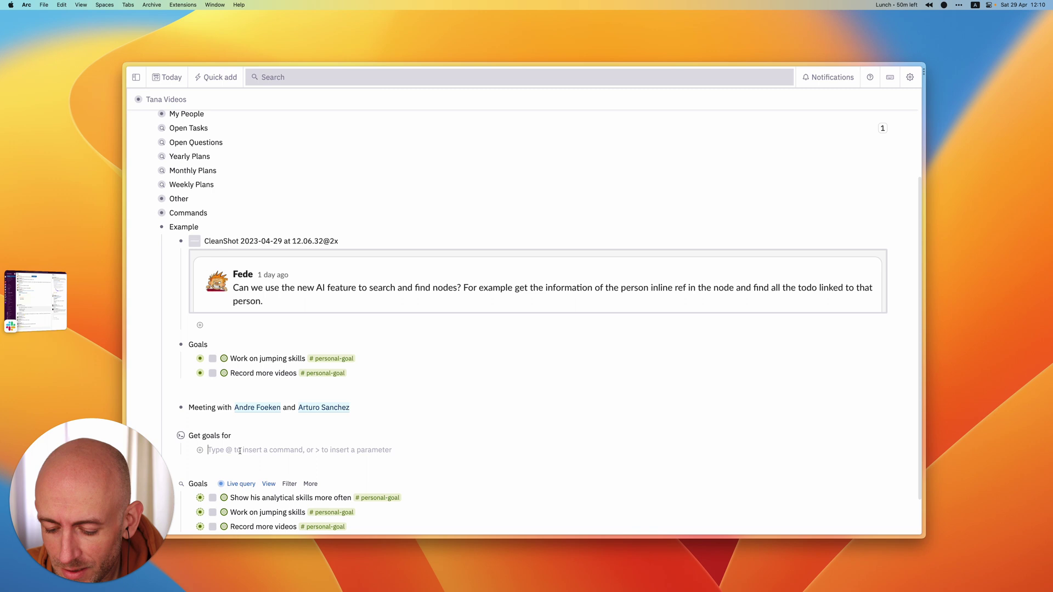
{"action": "type", "text": "@ask"}
{"action": "key", "text": "Return"}
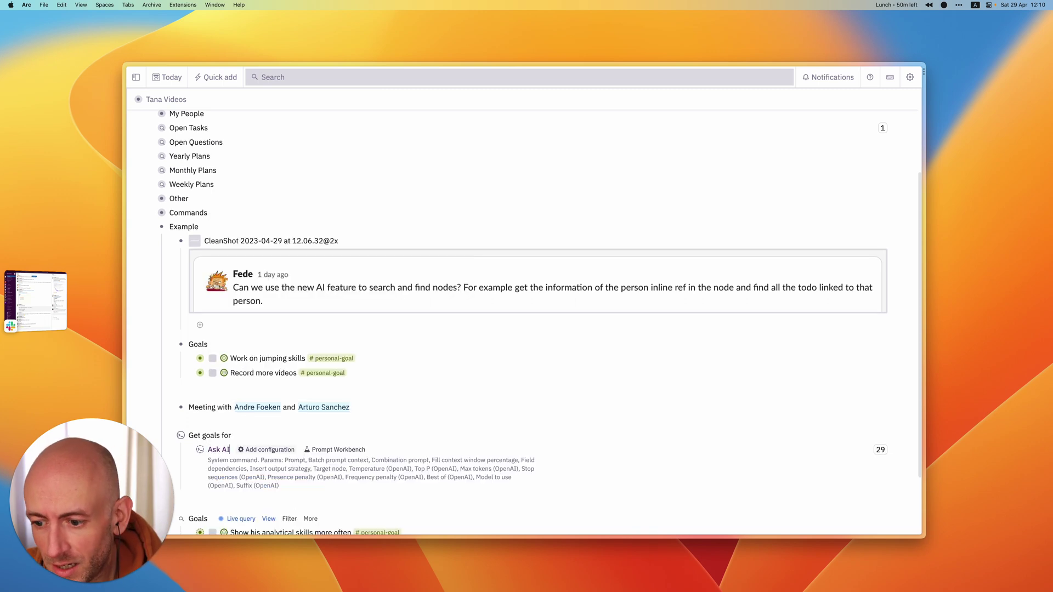
{"action": "left_click", "coordinate": [329, 451]}
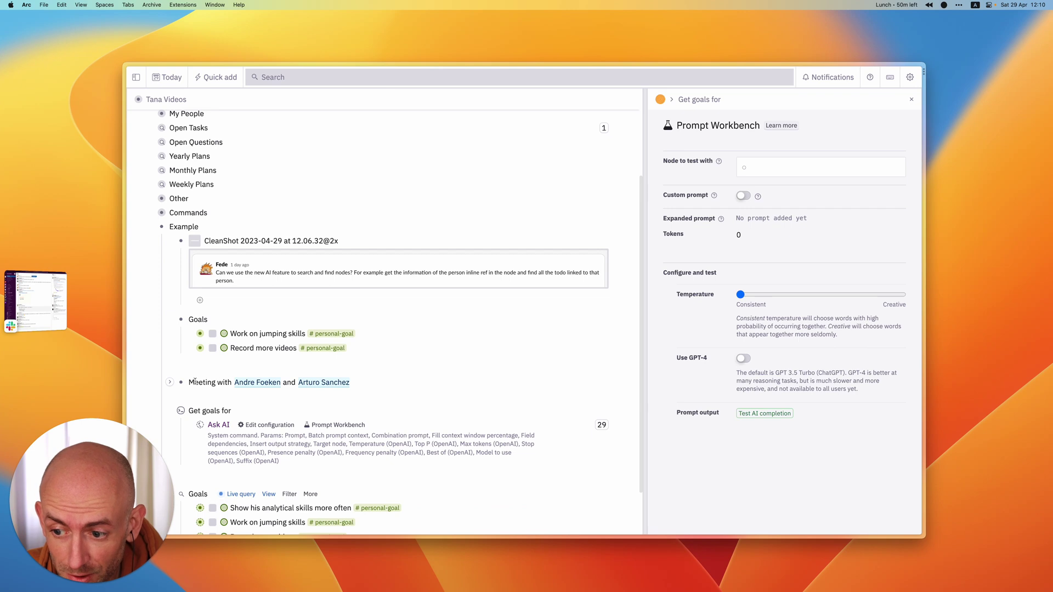
- Set the Meeting node as the Prompt Workbench's node to test with
{"action": "key", "text": "super+c"}
{"action": "left_click", "coordinate": [737, 172]}
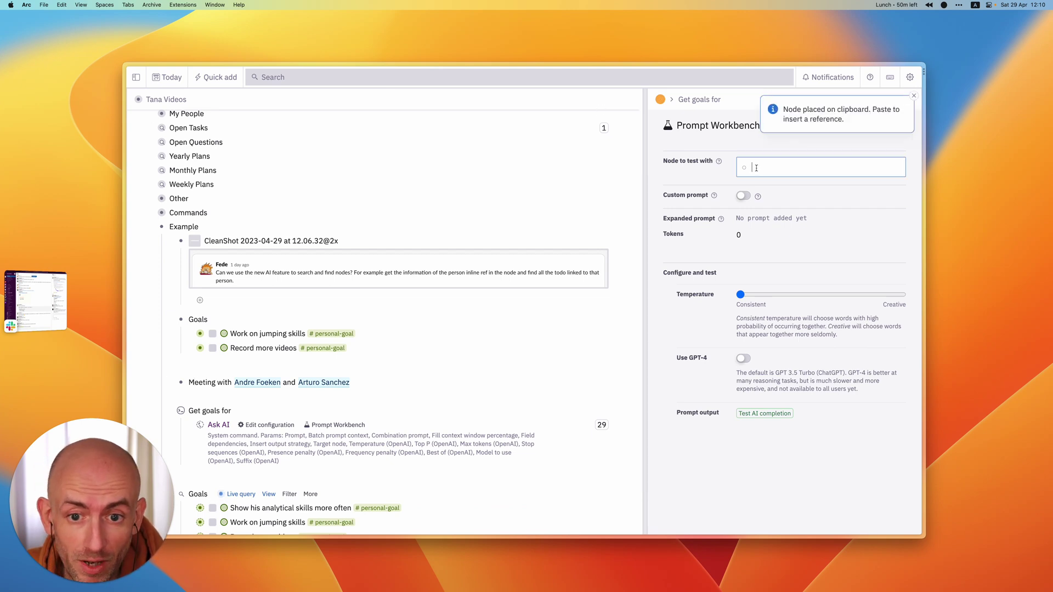
{"action": "key", "text": "super+v"}
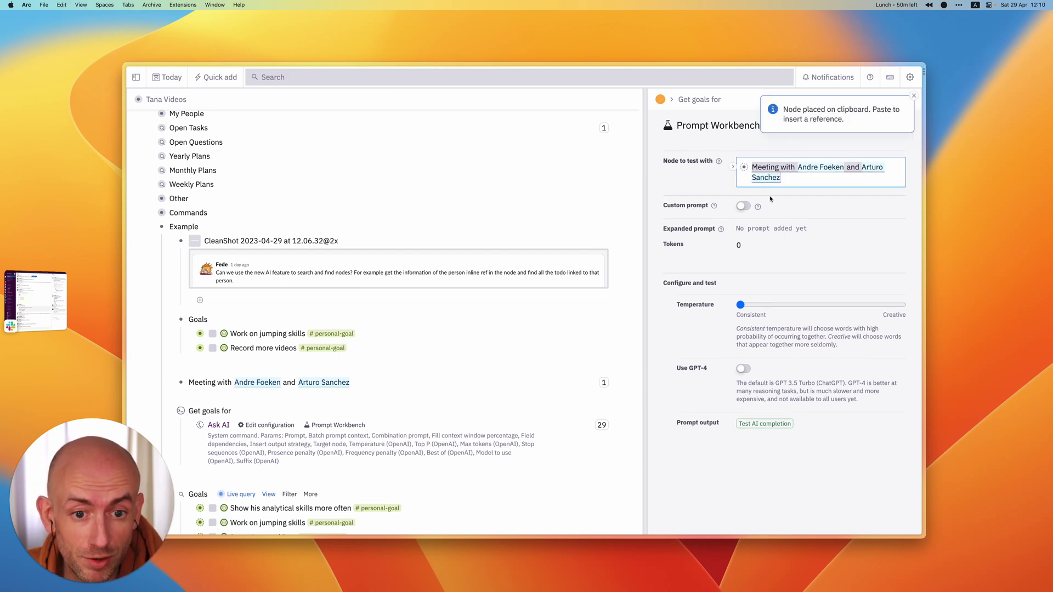
- Enable a custom prompt reading ${name} with an empty line above it
{"action": "left_click", "coordinate": [741, 206]}
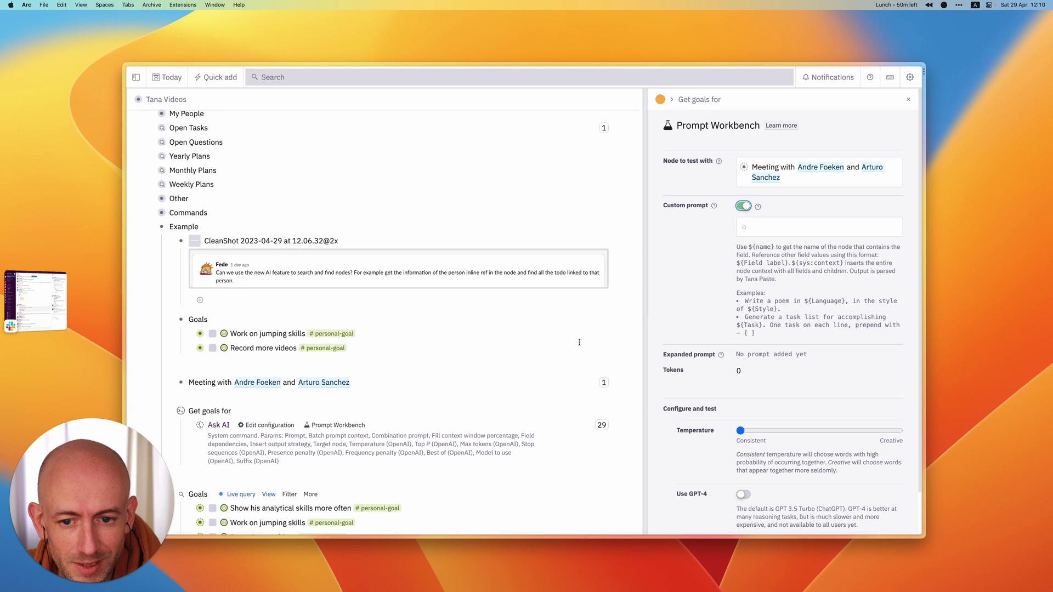
{"action": "left_click", "coordinate": [756, 227]}
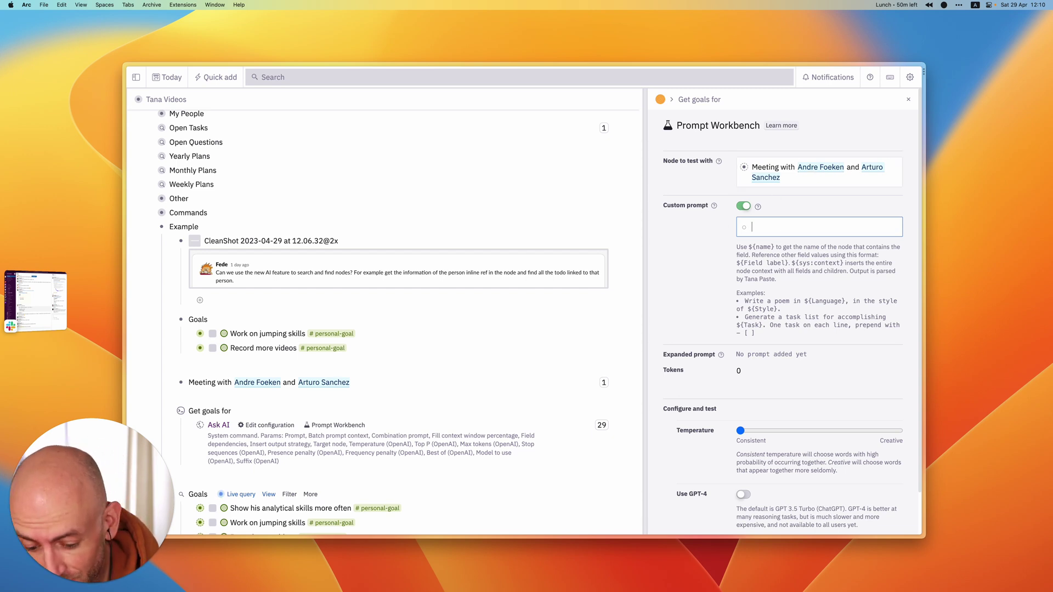
{"action": "type", "text": "${name"}
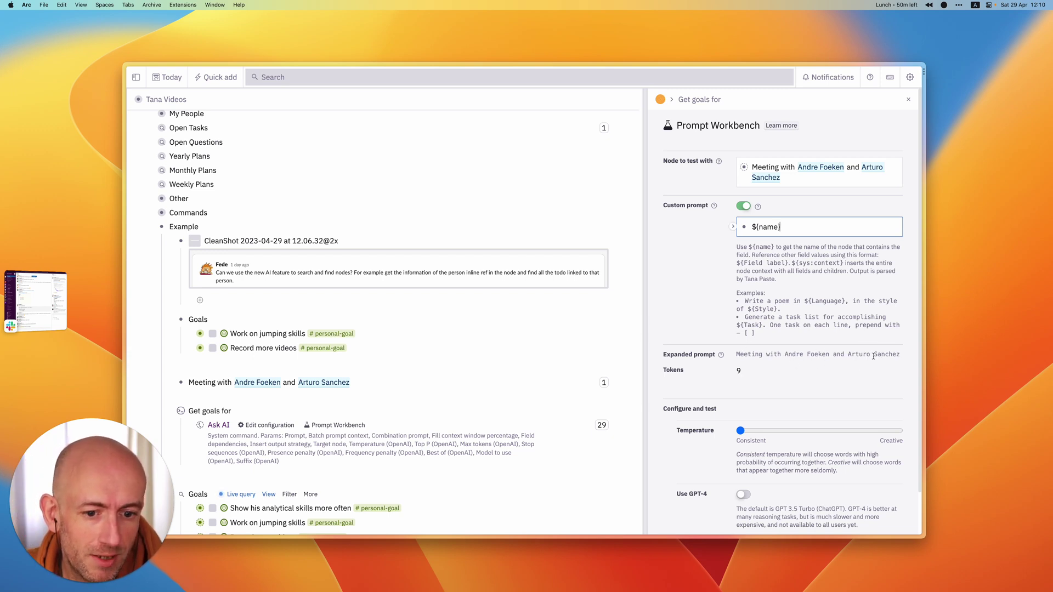
{"action": "key", "text": "super+Left"}
{"action": "key", "text": "Return"}
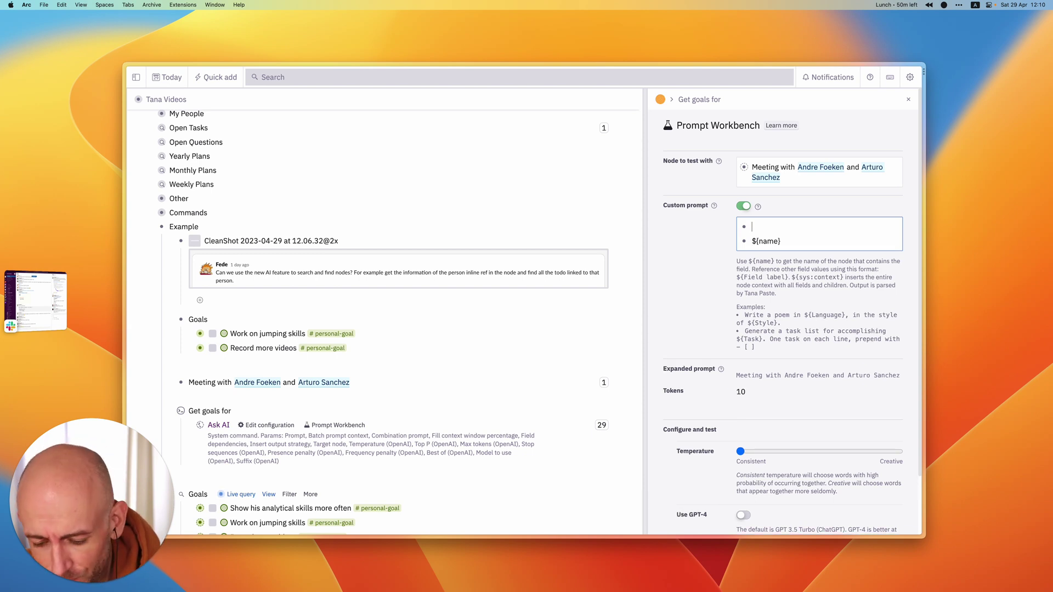
- Insert a #person search into the prompt, titled 'Given the following people:', and collapse it
{"action": "key", "text": "super+k"}
{"action": "type", "text": "Find nodes"}
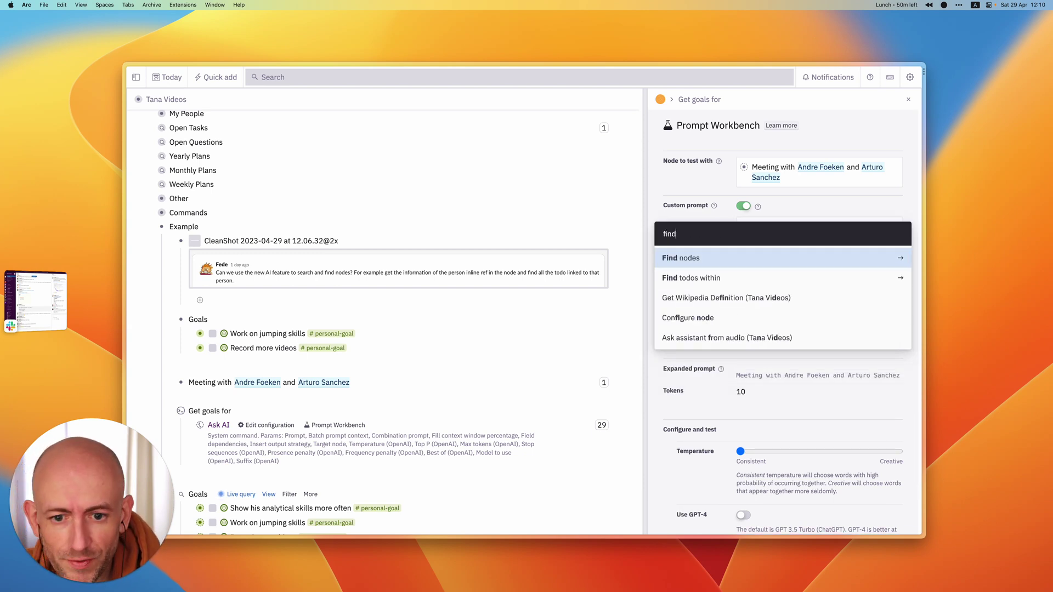
{"action": "key", "text": "Return"}
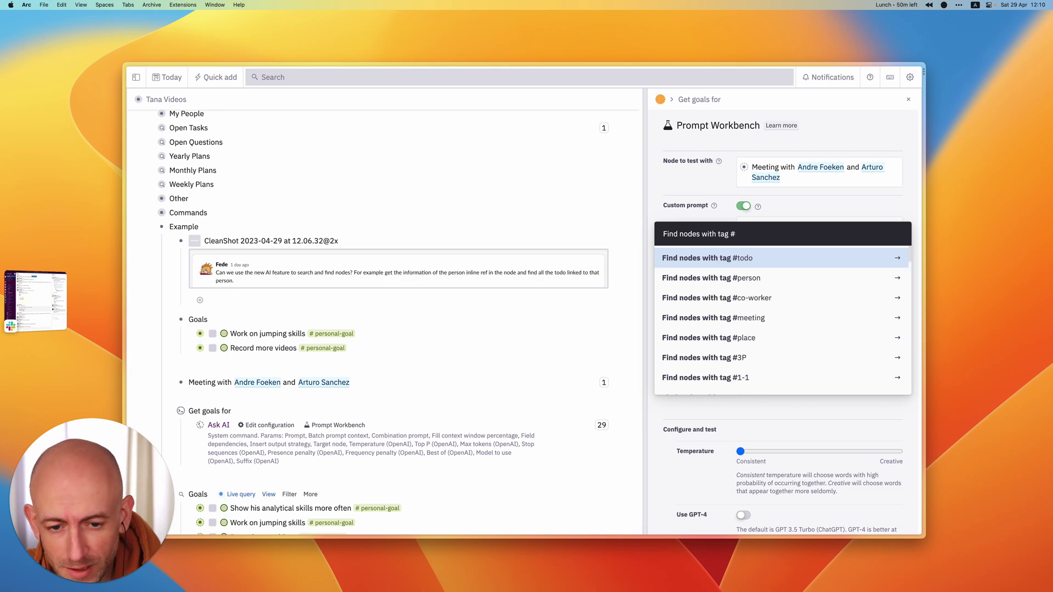
{"action": "key", "text": "Down"}
{"action": "key", "text": "Return"}
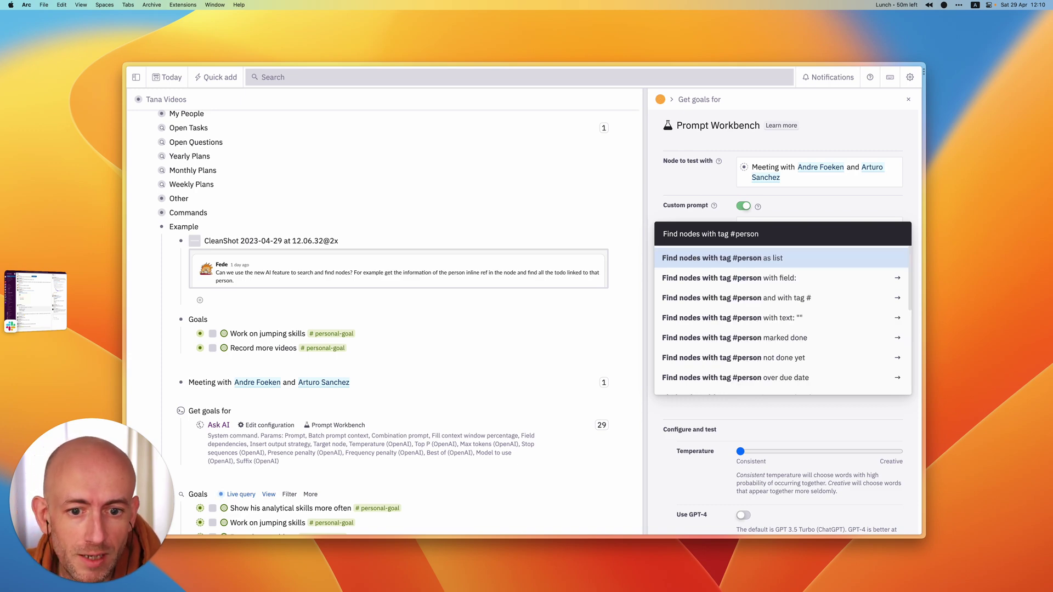
{"action": "key", "text": "Return"}
{"action": "key", "text": "super+a"}
{"action": "type", "text": "G"}
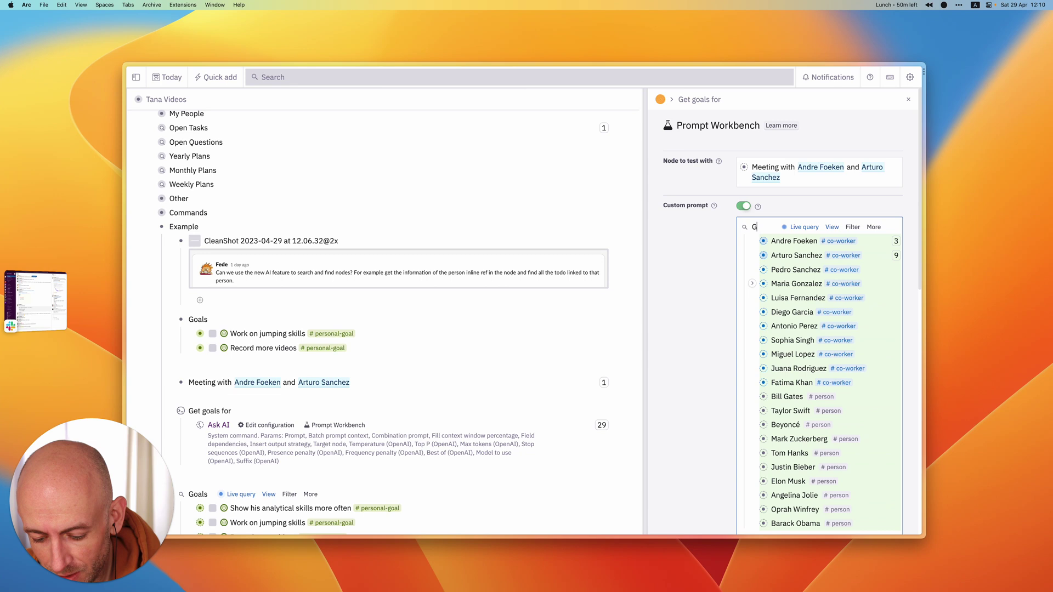
{"action": "type", "text": "iven the following"}
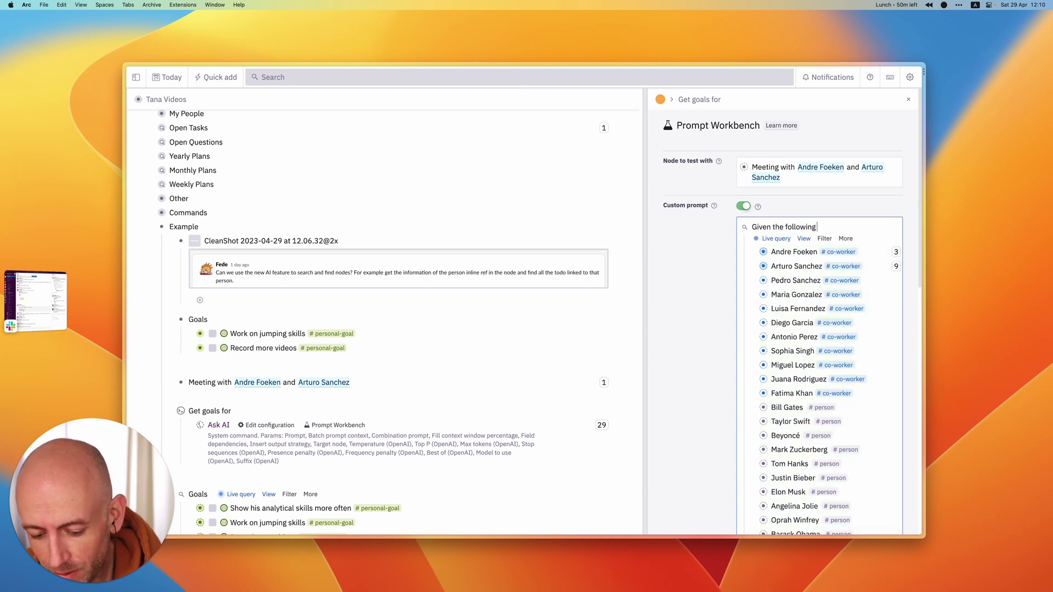
{"action": "type", "text": " people:"}
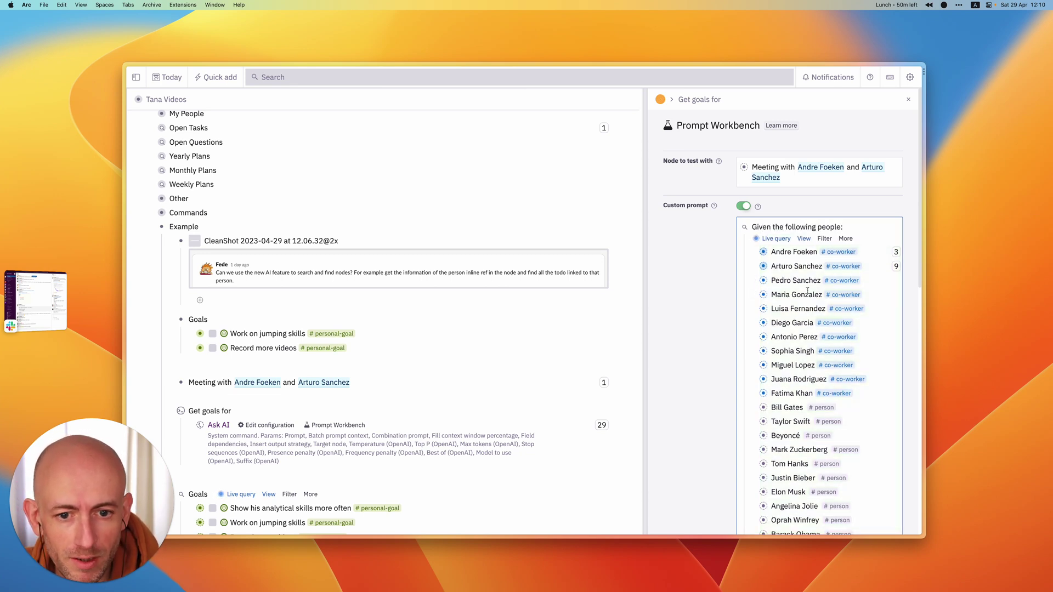
{"action": "key", "text": "super+Up"}
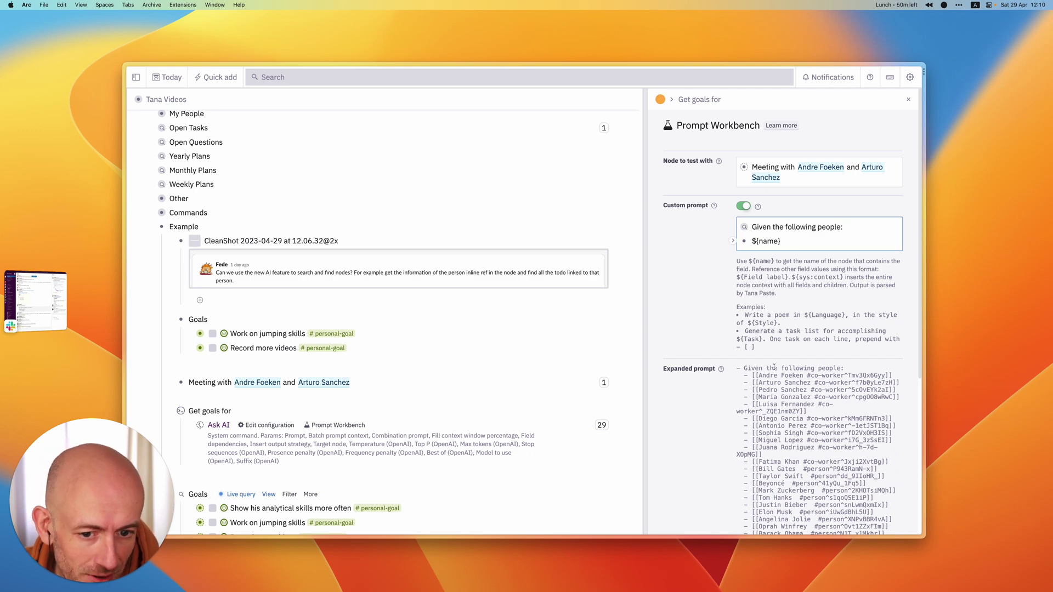
{"action": "scroll", "coordinate": [784, 348], "scroll_direction": "down", "scroll_amount": 3}
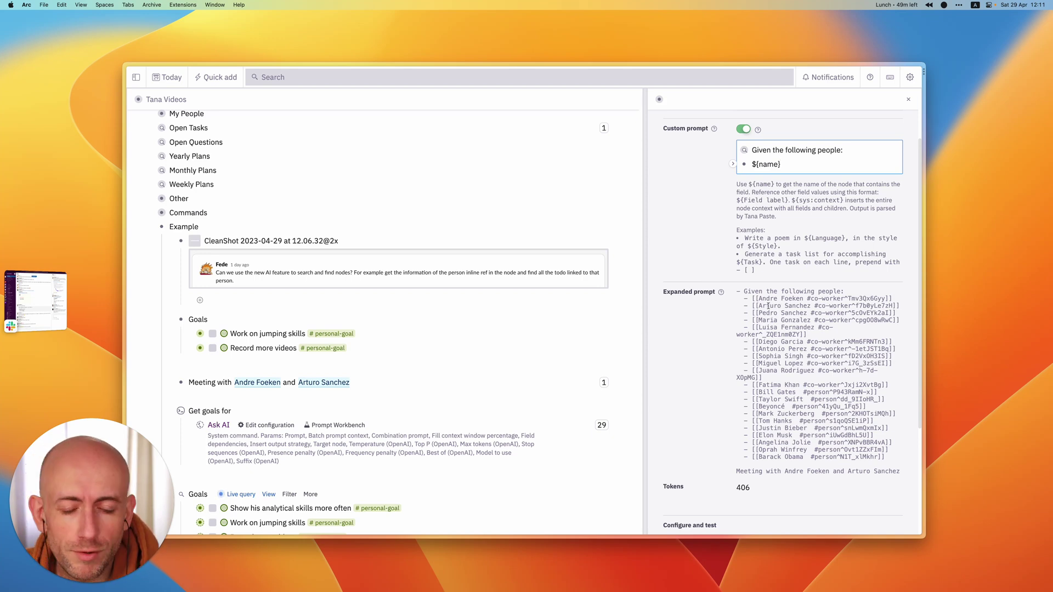
{"action": "scroll", "coordinate": [768, 307], "scroll_direction": "up", "scroll_amount": 5}
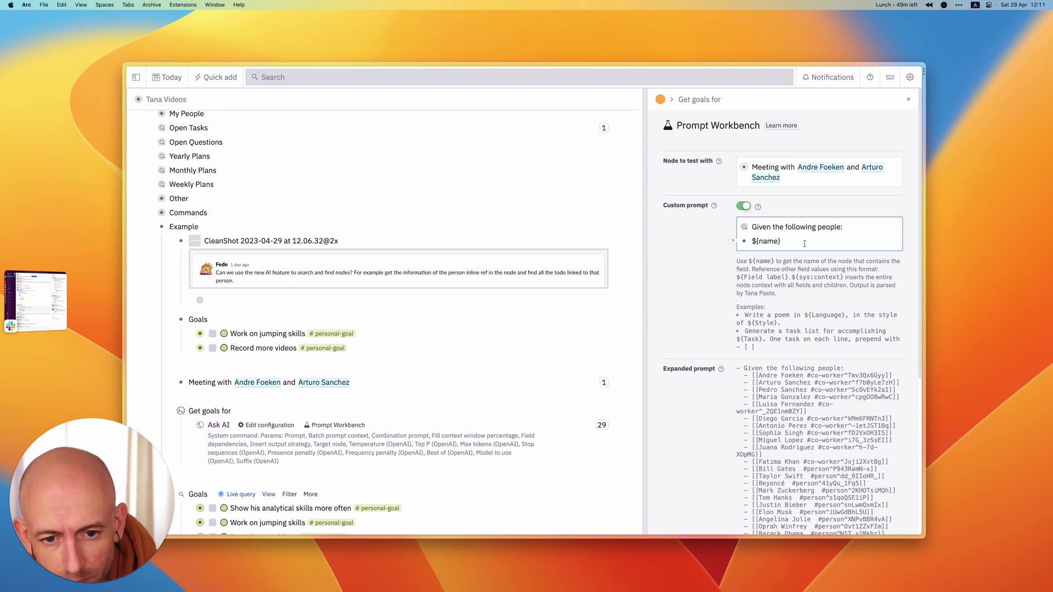
- Add the line 'Tag the people in the sentence below.' above ${name}
{"action": "key", "text": "super+Left"}
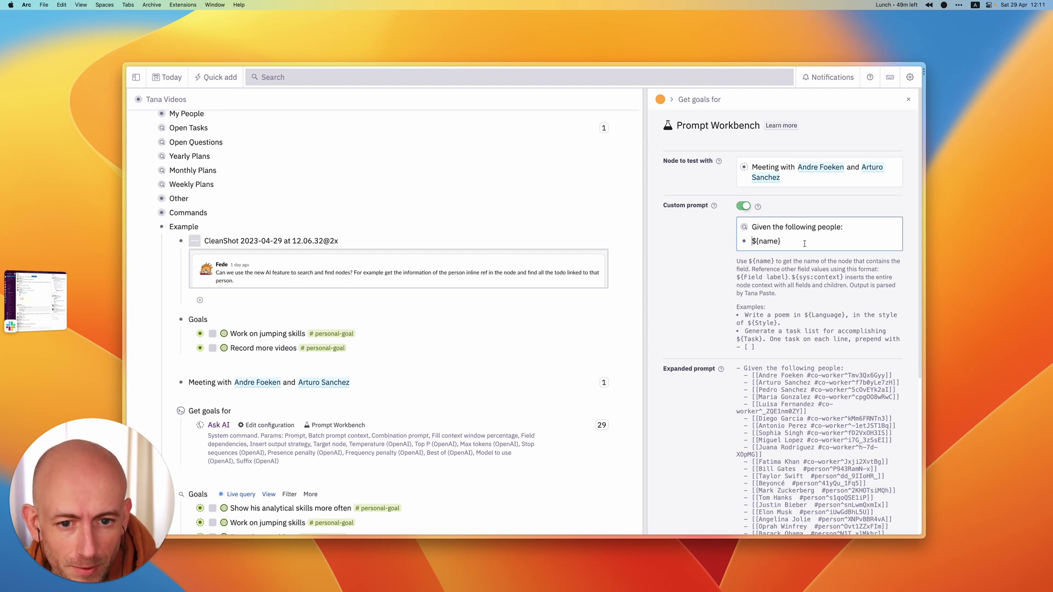
{"action": "key", "text": "Return"}
{"action": "type", "text": "tag"}
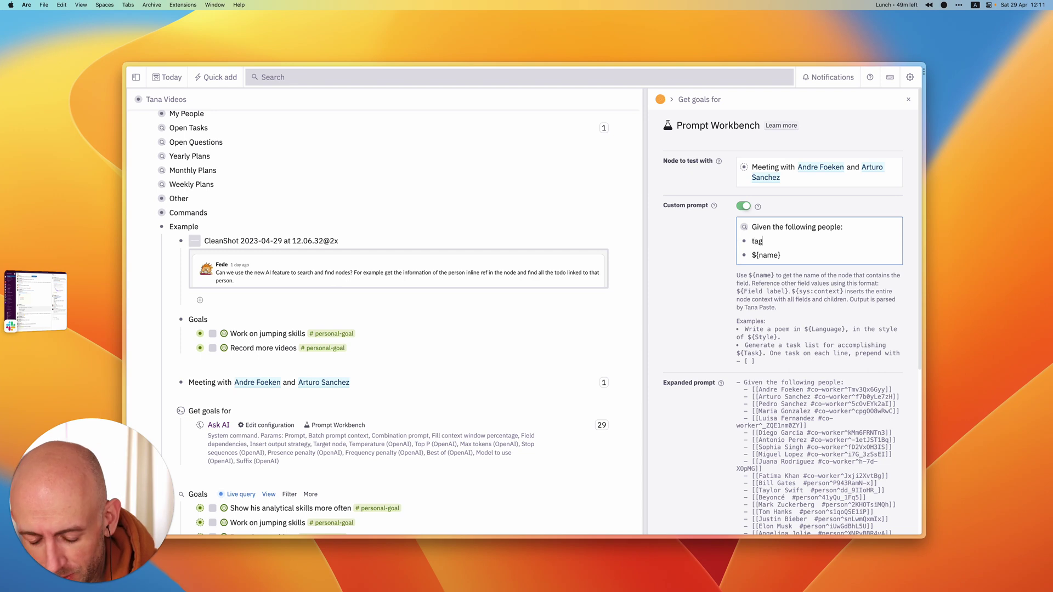
{"action": "type", "text": " the peopl"}
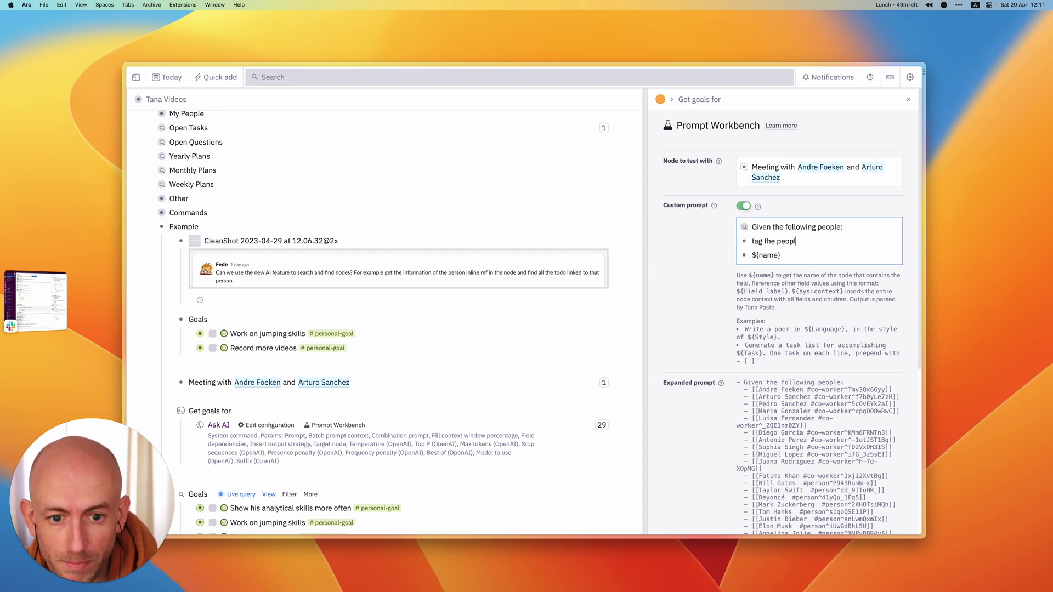
{"action": "type", "text": "e in the s"}
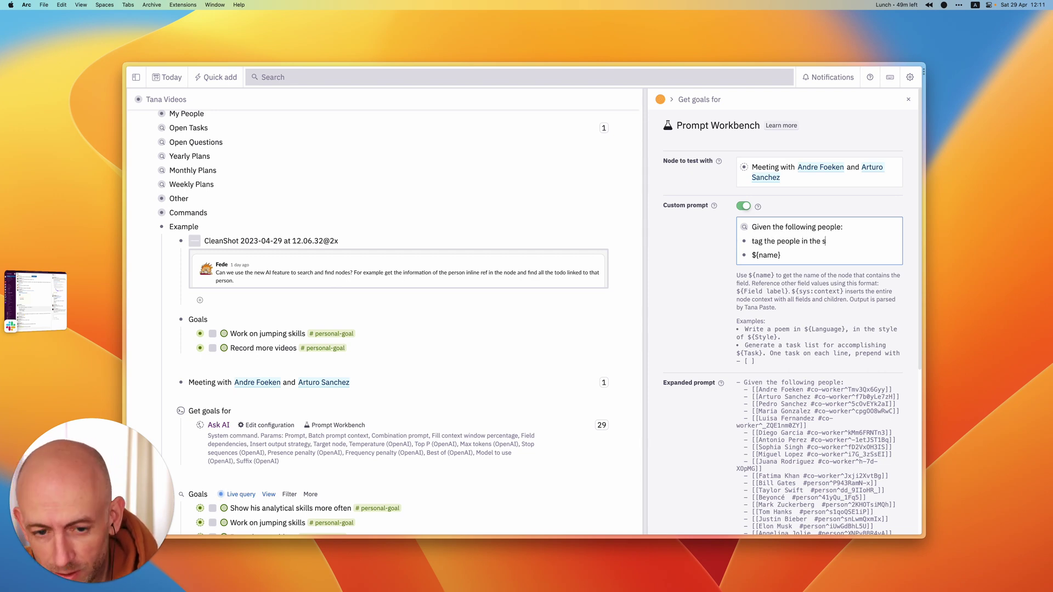
{"action": "type", "text": "entence"}
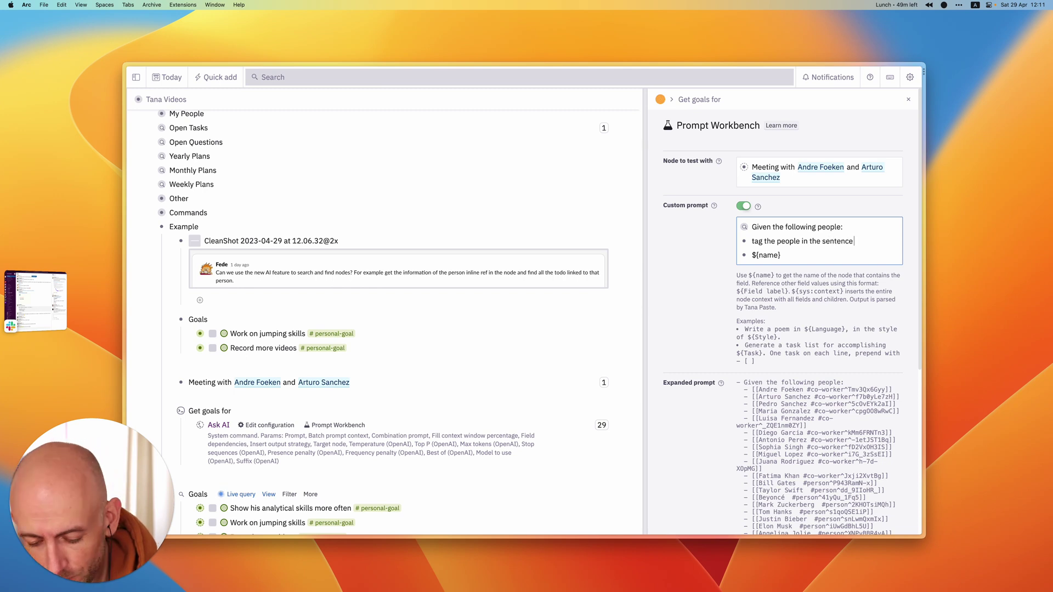
{"action": "type", "text": " below."}
{"action": "left_click", "coordinate": [751, 241]}
{"action": "key", "text": "shift+Right"}
{"action": "type", "text": "T"}
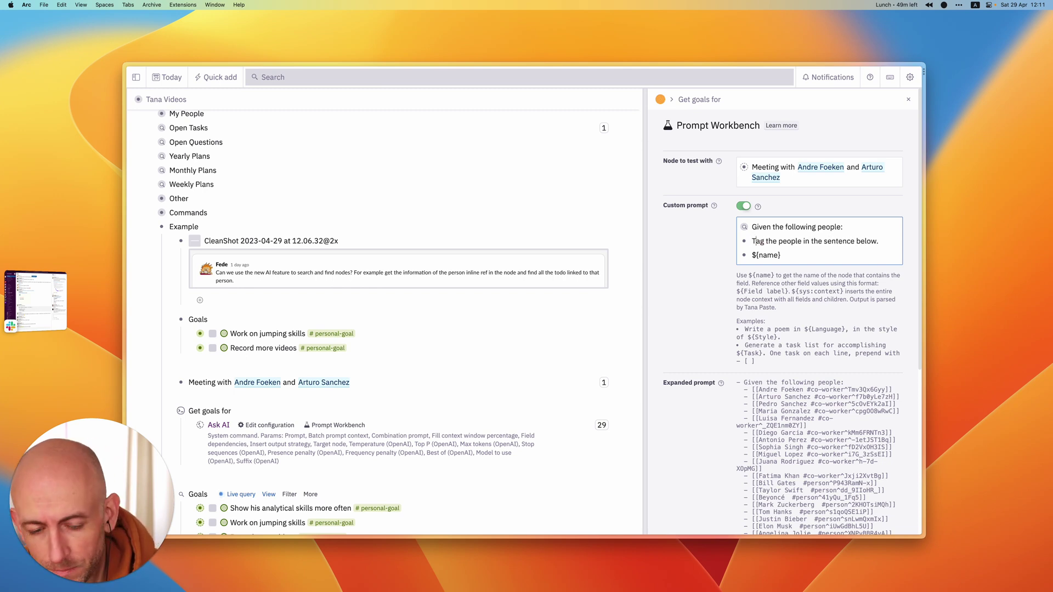
- Add an 'Input:' label before ${name} and 'Output:' after it
{"action": "key", "text": "Return"}
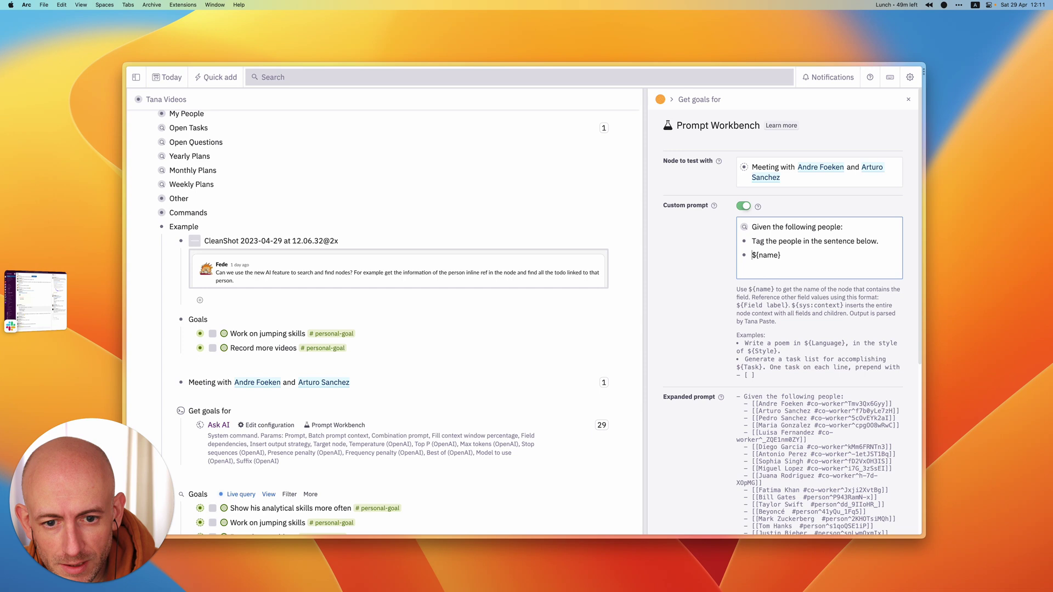
{"action": "key", "text": "Return"}
{"action": "type", "text": "Inn"}
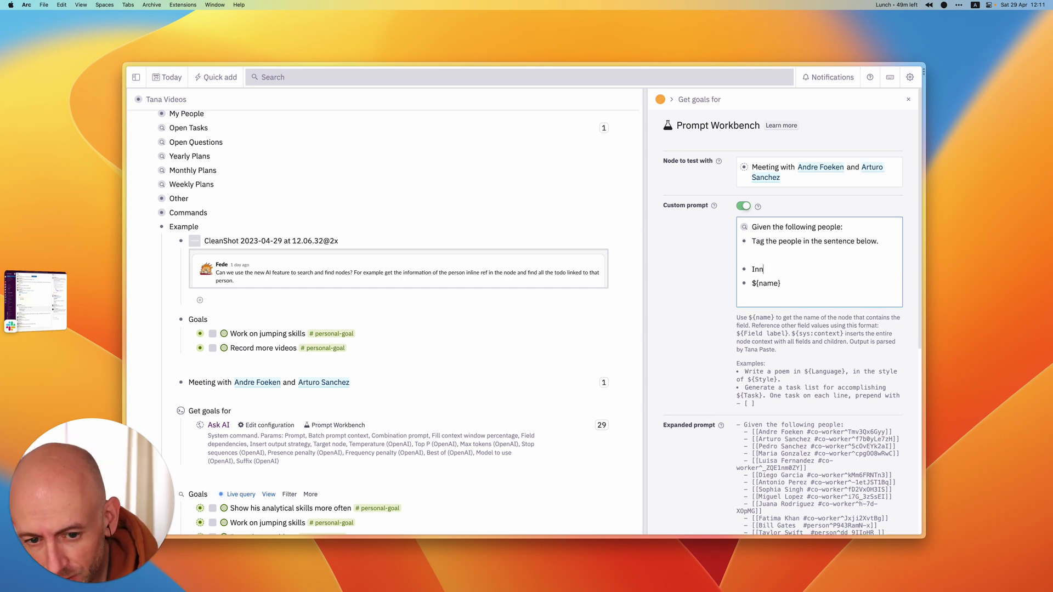
{"action": "key", "text": "BackSpace"}
{"action": "type", "text": "p"}
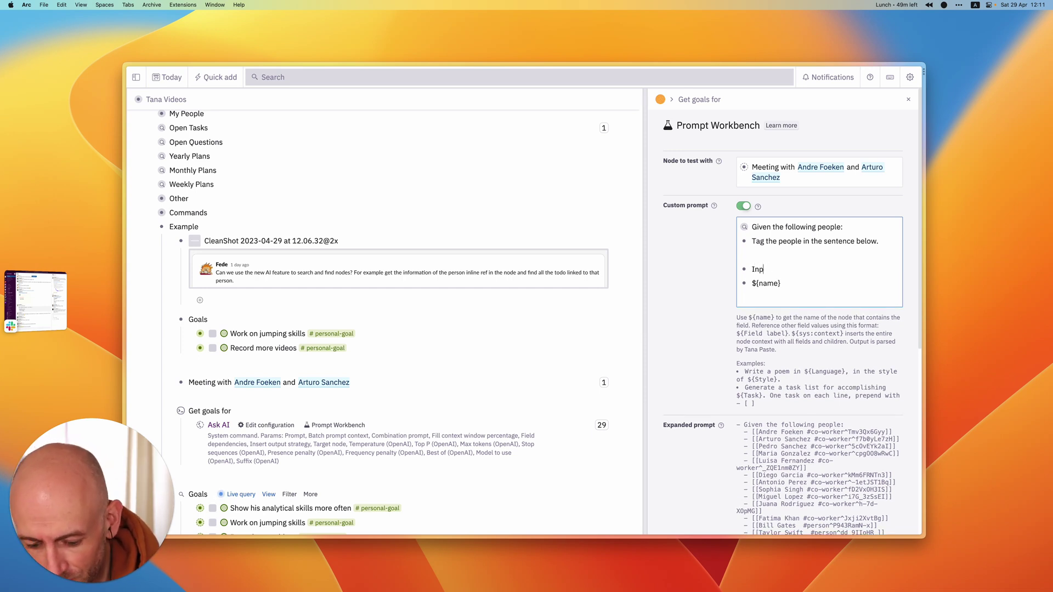
{"action": "type", "text": "ut:Output:"}
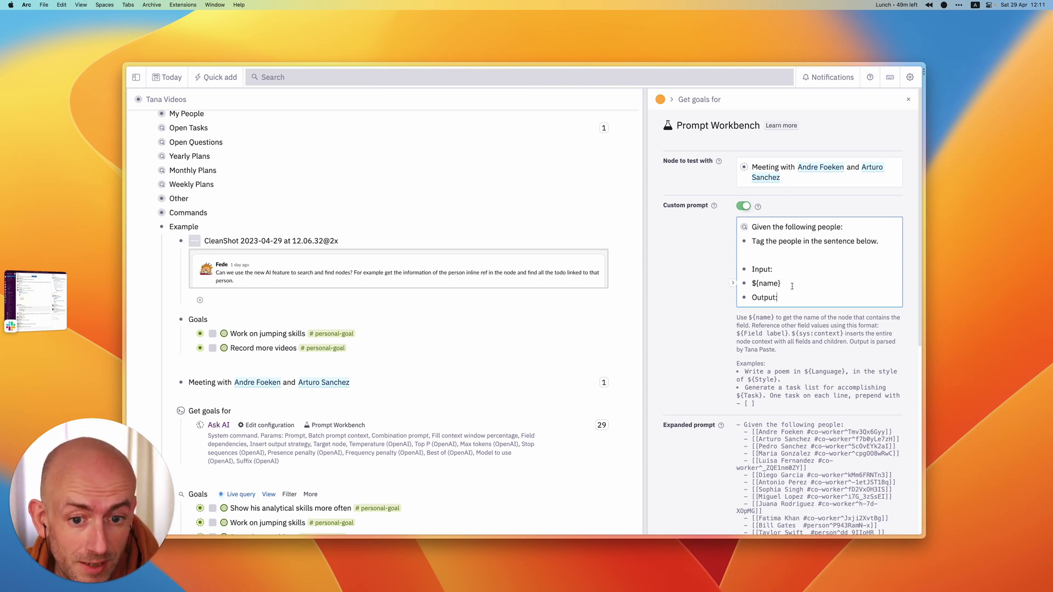
- Run Test AI completion, getting both attendees back as #co-worker references at 419 tokens
{"action": "scroll", "coordinate": [763, 296], "scroll_direction": "down", "scroll_amount": 1}
{"action": "scroll", "coordinate": [763, 296], "scroll_direction": "down", "scroll_amount": 10}
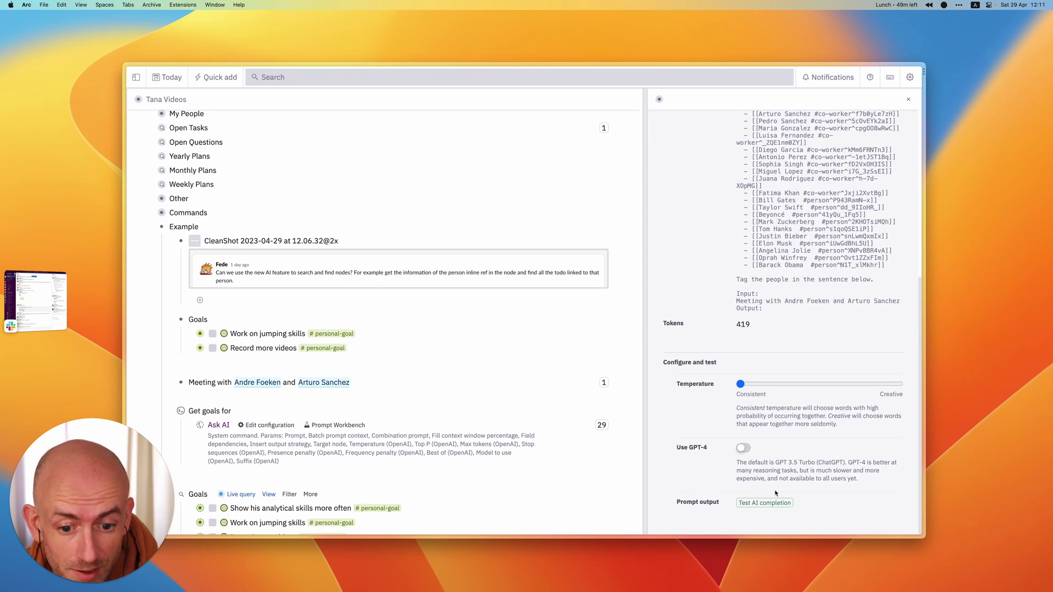
{"action": "left_click", "coordinate": [774, 503]}
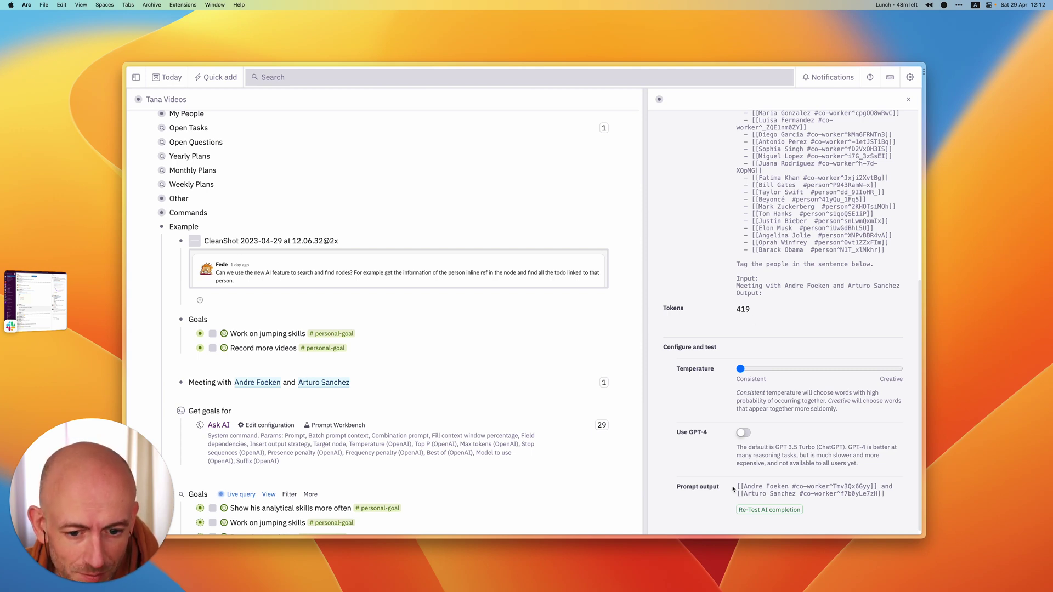
{"action": "scroll", "coordinate": [739, 487], "scroll_direction": "up", "scroll_amount": 10}
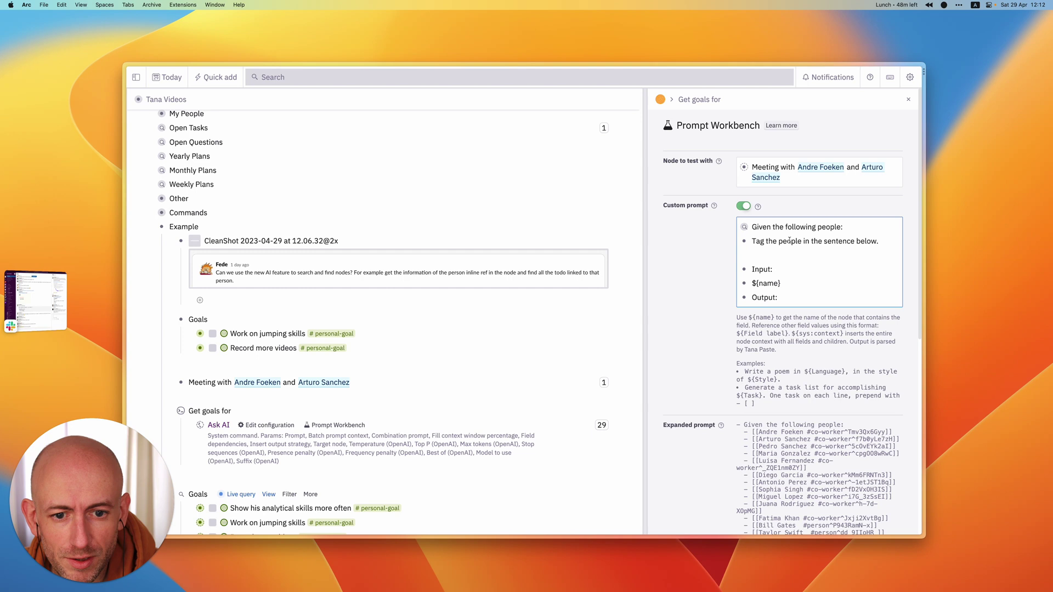
- Reword the instruction to 'Replace the people in the sentence below with the ones from the list.' and retest it
{"action": "left_click_drag", "start_coordinate": [751, 241], "coordinate": [764, 241]}
{"action": "type", "text": "Replace"}
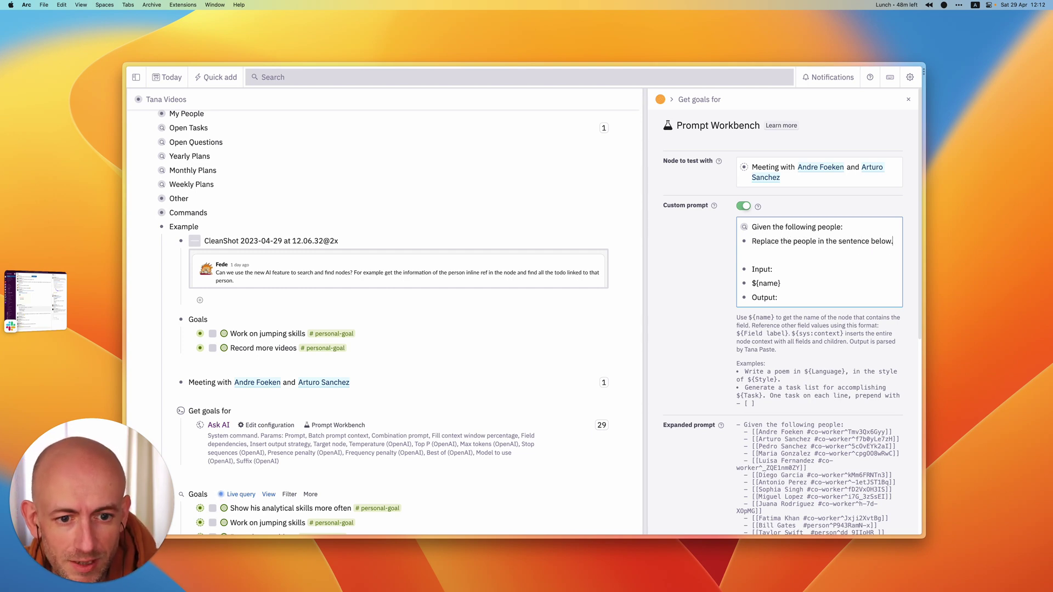
{"action": "type", "text": " the people in the sentence below with "}
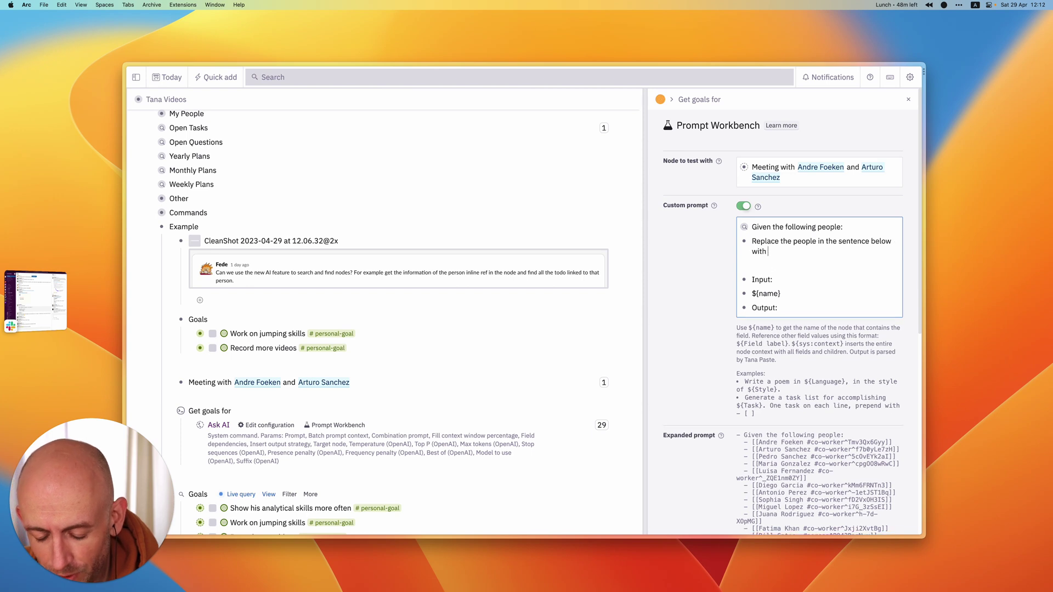
{"action": "type", "text": "the on"}
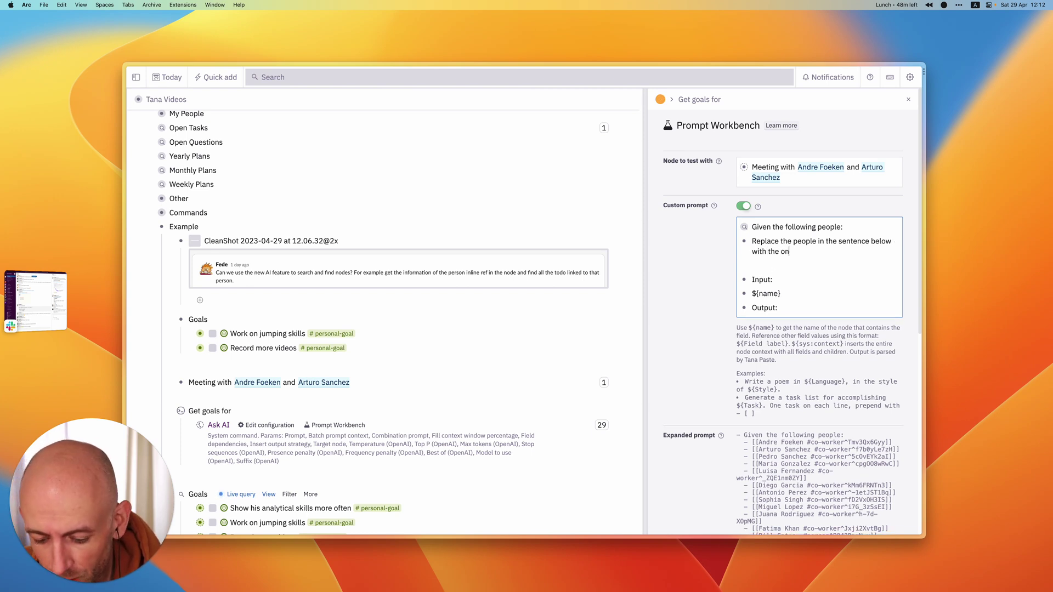
{"action": "type", "text": "es from the list."}
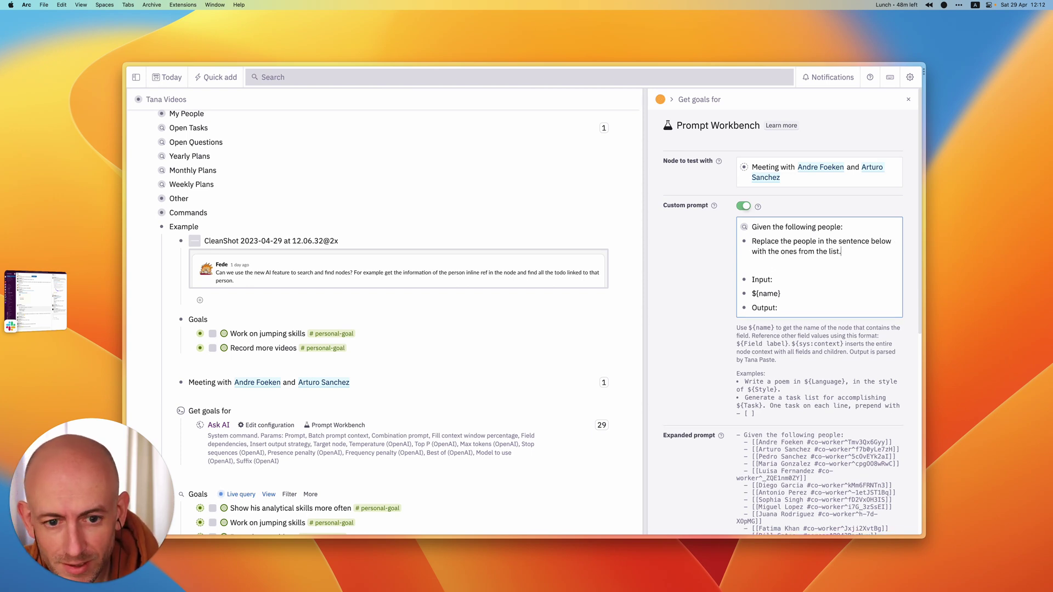
{"action": "scroll", "coordinate": [795, 329], "scroll_direction": "down", "scroll_amount": 10}
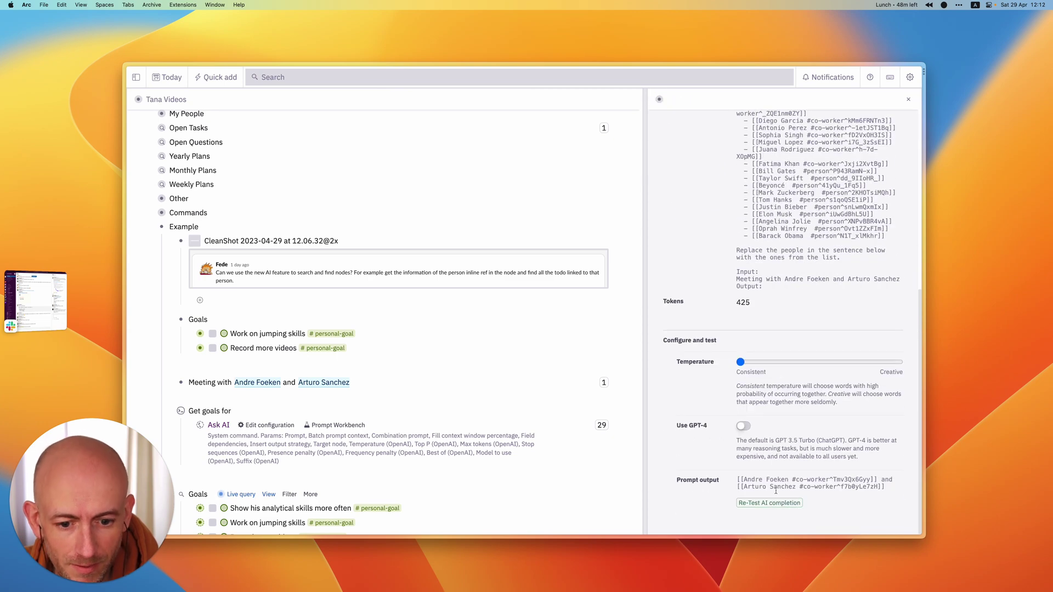
{"action": "left_click", "coordinate": [772, 503]}
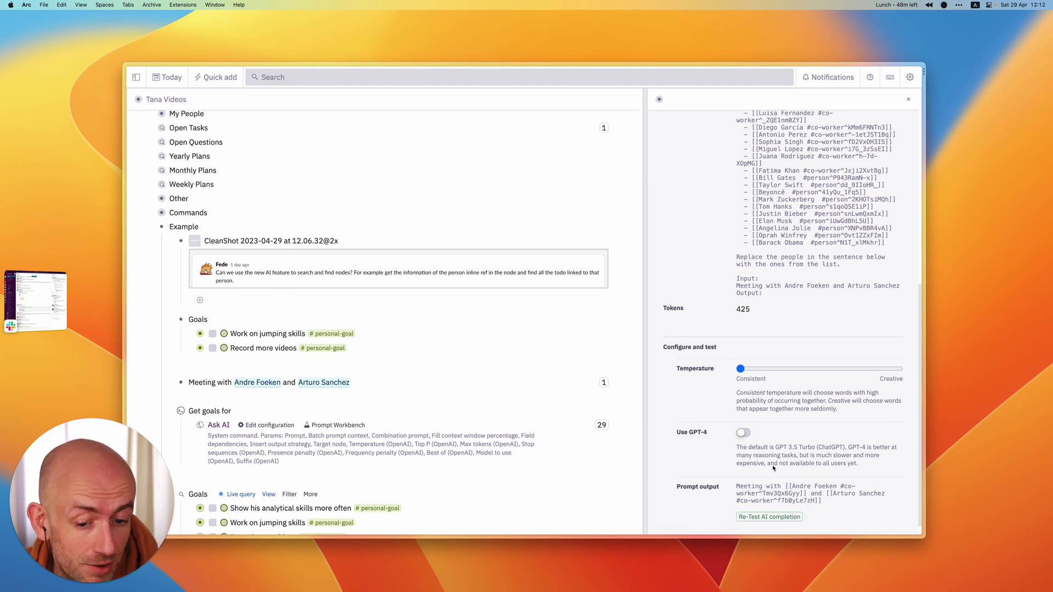
{"action": "scroll", "coordinate": [814, 278], "scroll_direction": "up", "scroll_amount": 7}
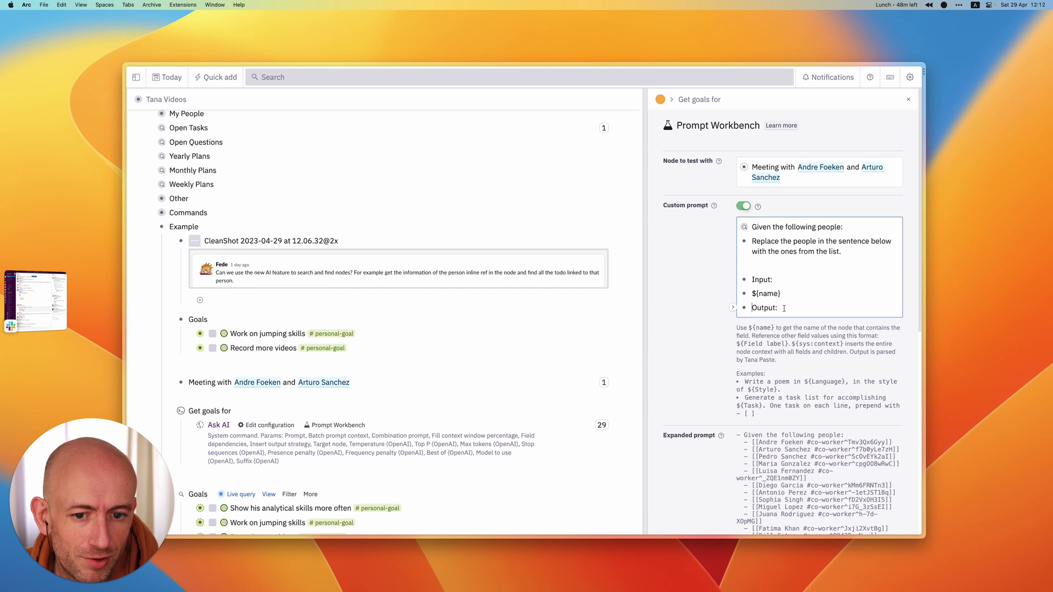
- Change the instruction to 'Output a Tana search node that finds all personal goals.'
{"action": "left_click", "coordinate": [845, 251]}
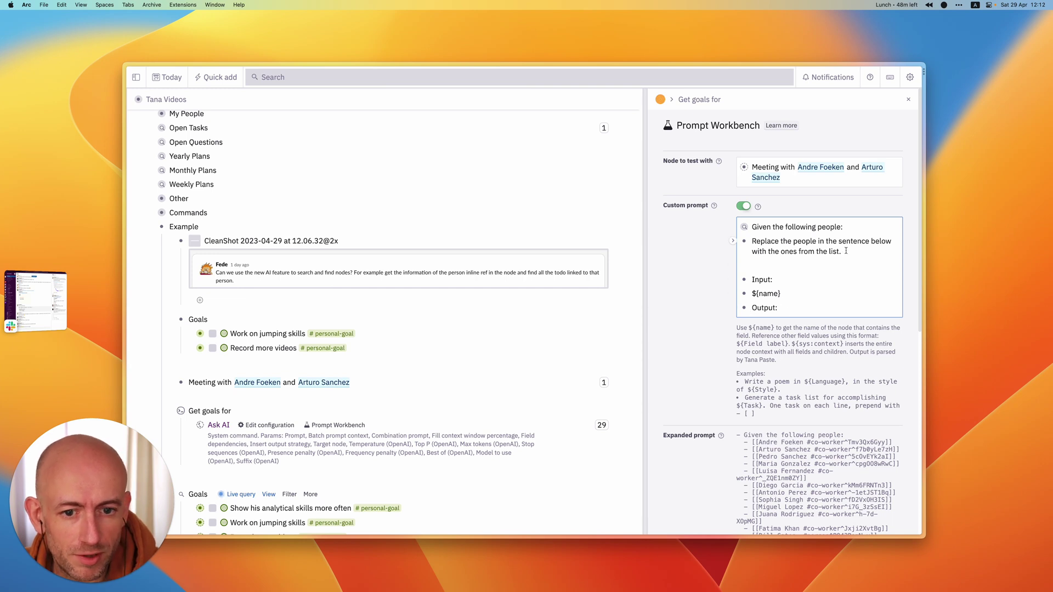
{"action": "key", "text": "super+shift+Left"}
{"action": "key", "text": "shift+Up"}
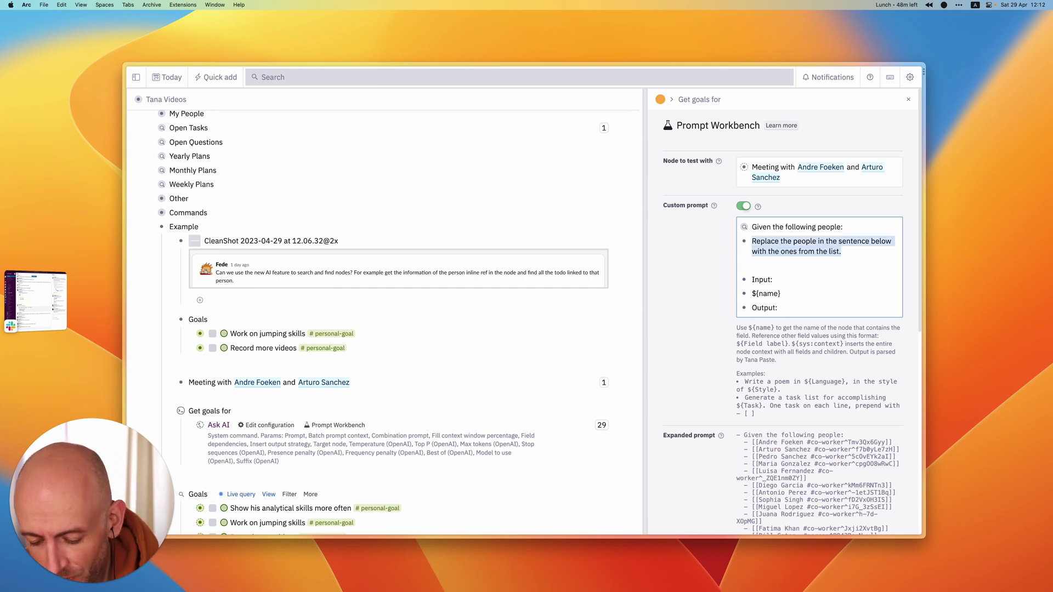
{"action": "type", "text": "Output a"}
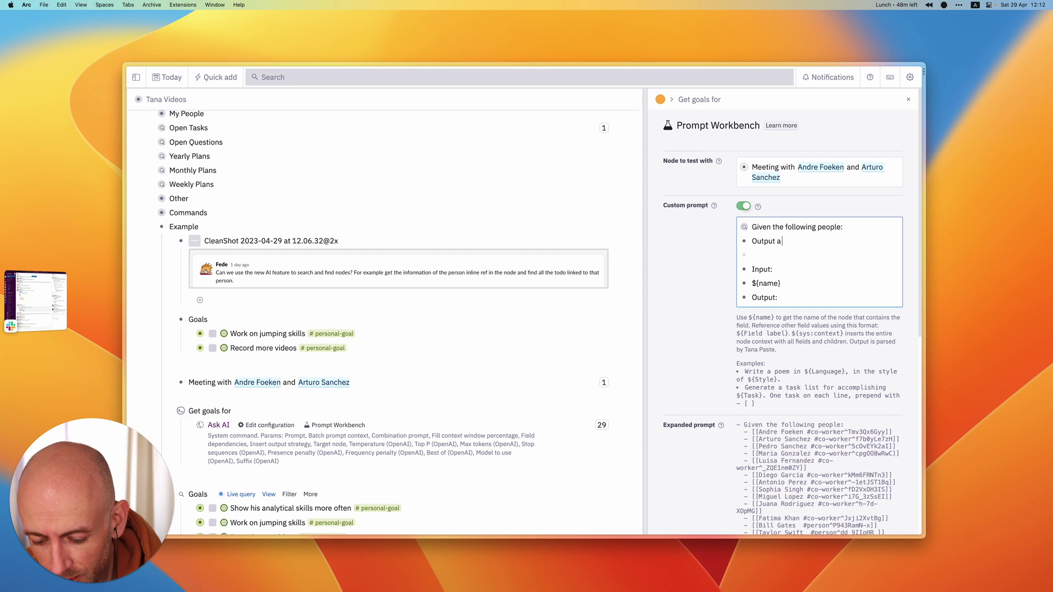
{"action": "type", "text": " Tana searc"}
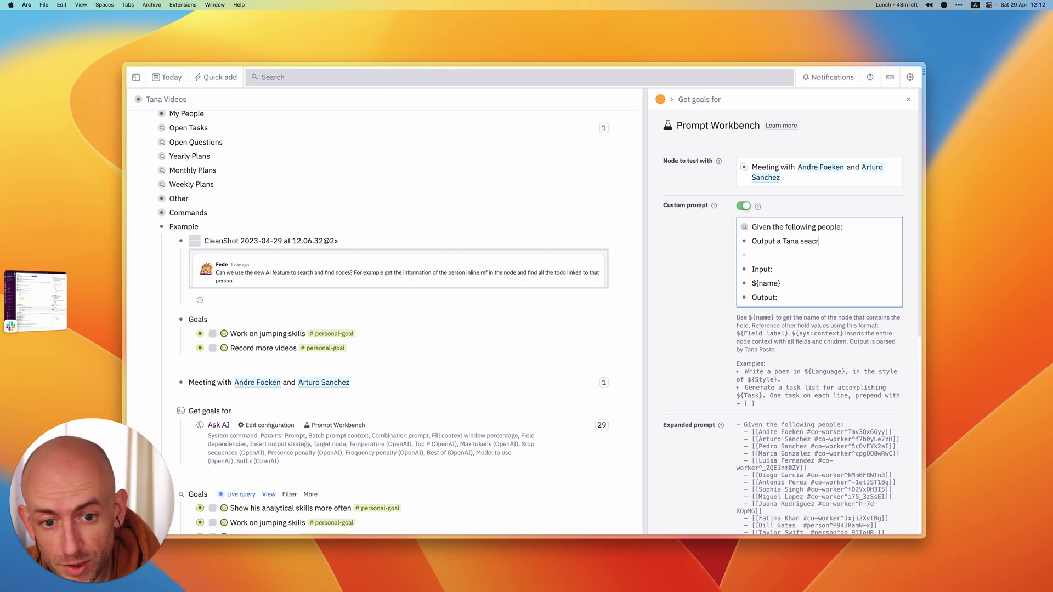
{"action": "type", "text": "h node t"}
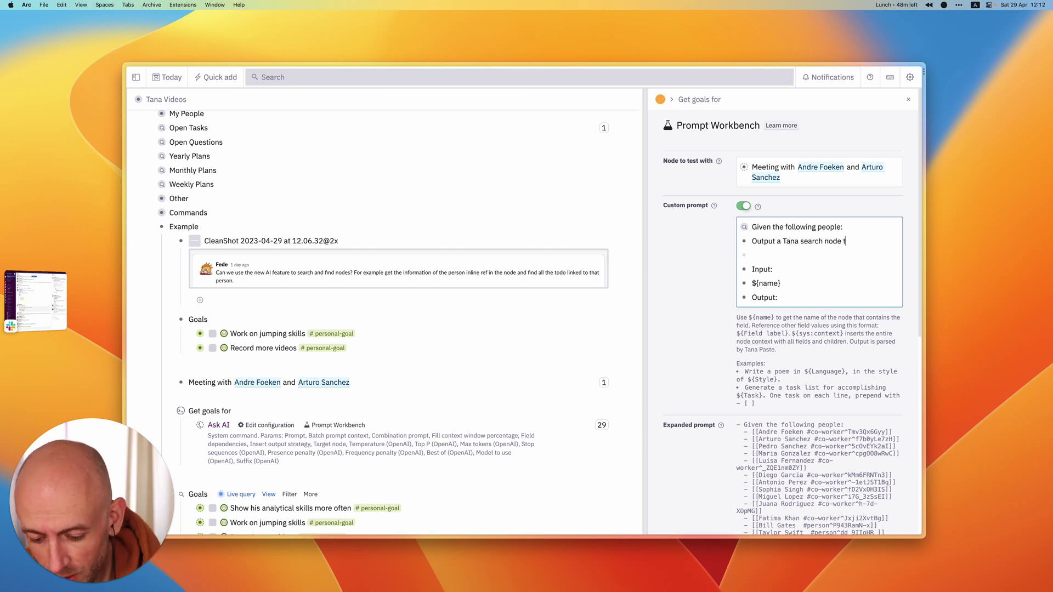
{"action": "type", "text": "hat finds all"}
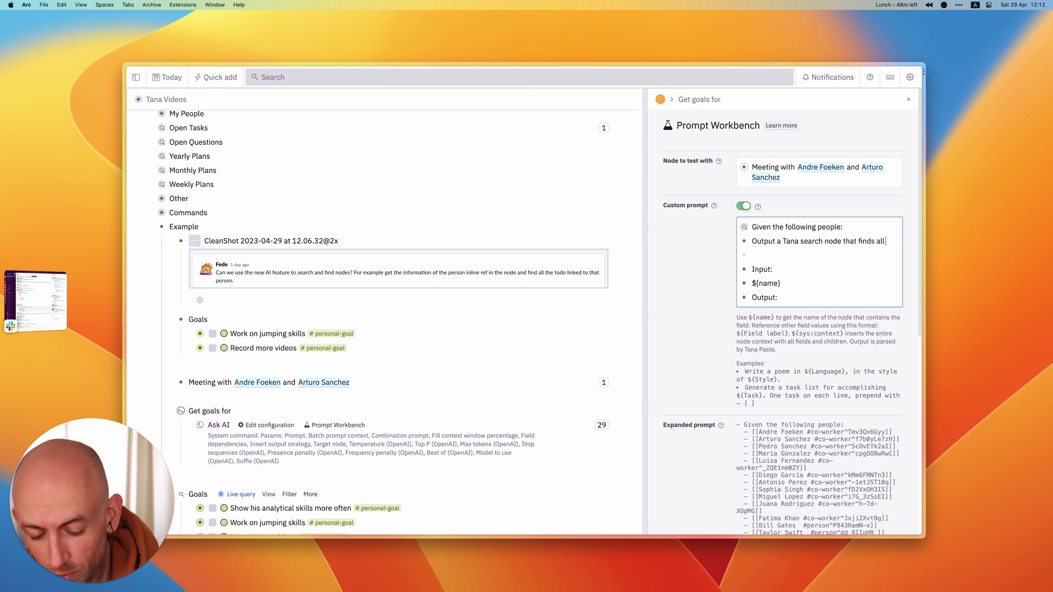
{"action": "type", "text": " personal goals."}
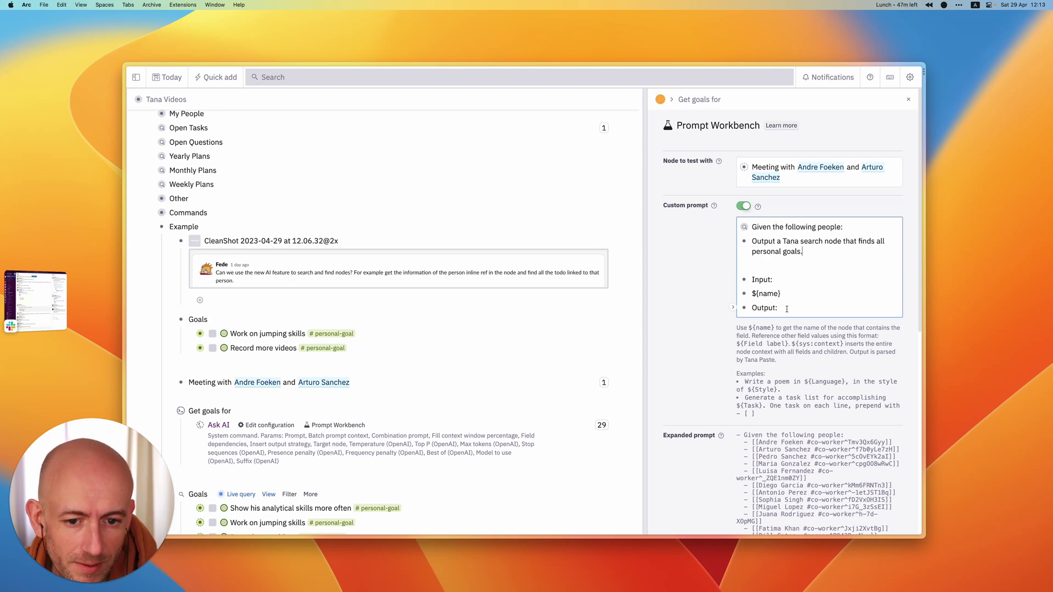
- Add an example output line '- %%search%%' with a nested [[#personal-goal]] tag reference
{"action": "key", "text": "Return"}
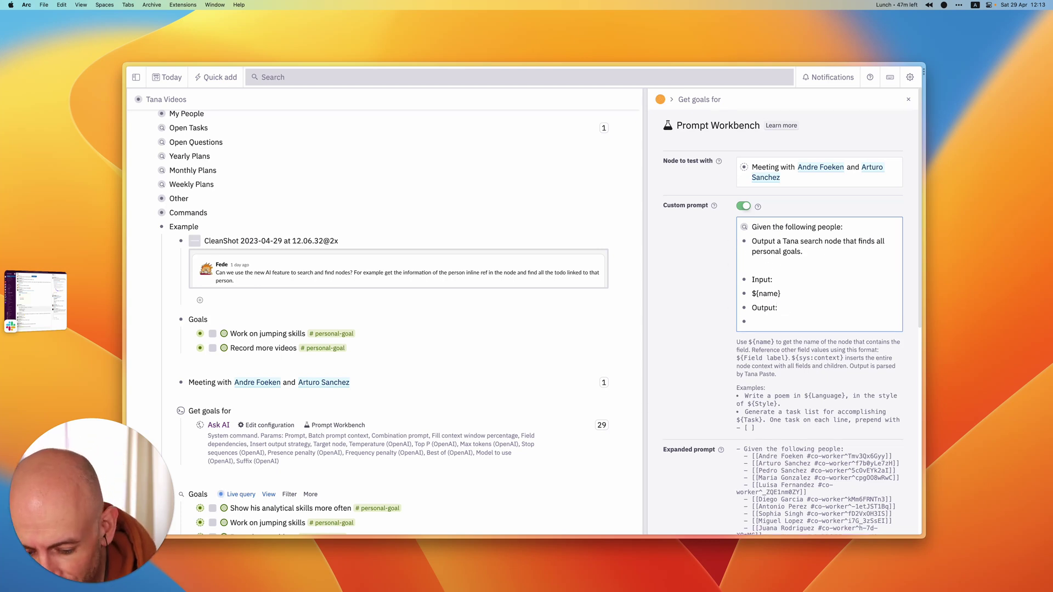
{"action": "type", "text": "- %%search"}
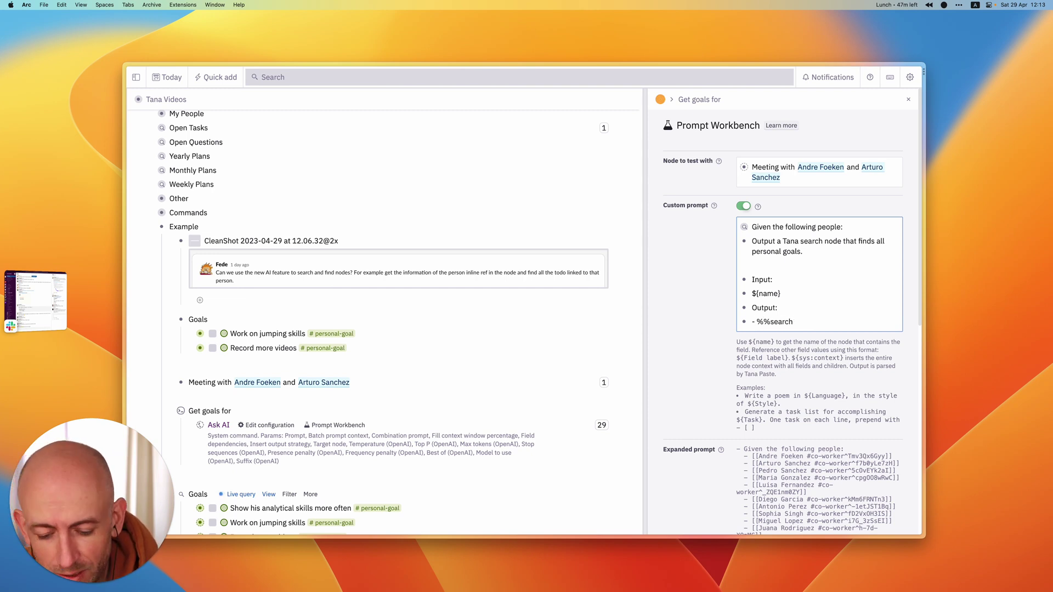
{"action": "type", "text": "%%"}
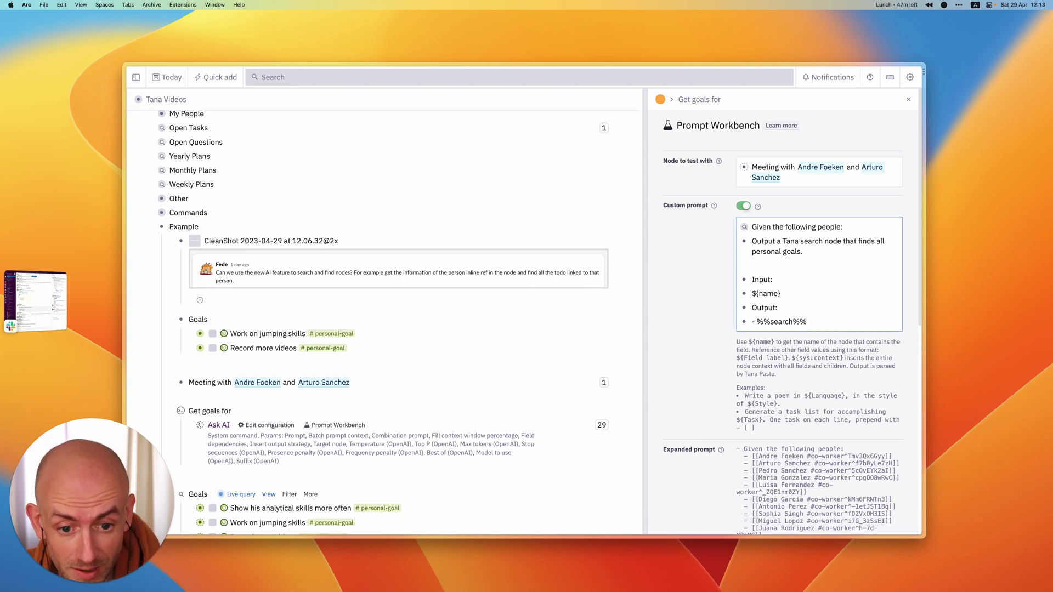
{"action": "key", "text": "shift+Return"}
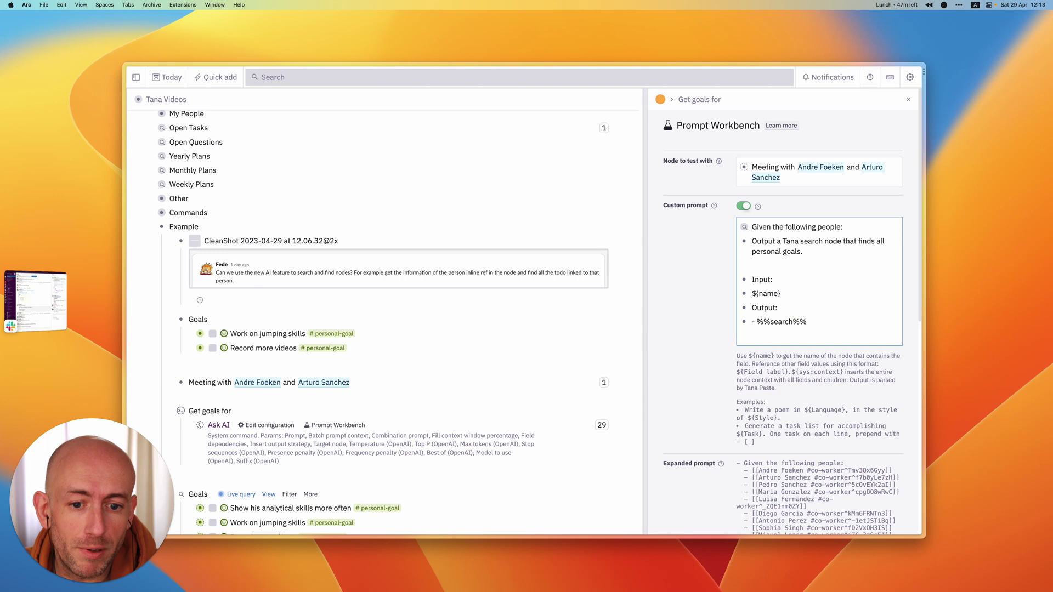
{"action": "key", "text": "Tab"}
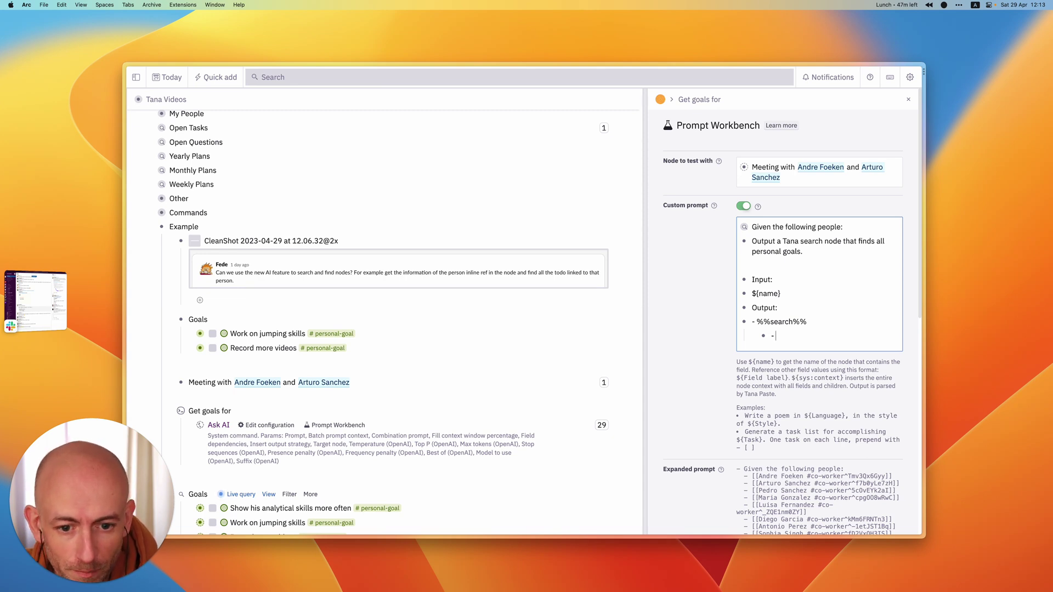
{"action": "type", "text": "[["}
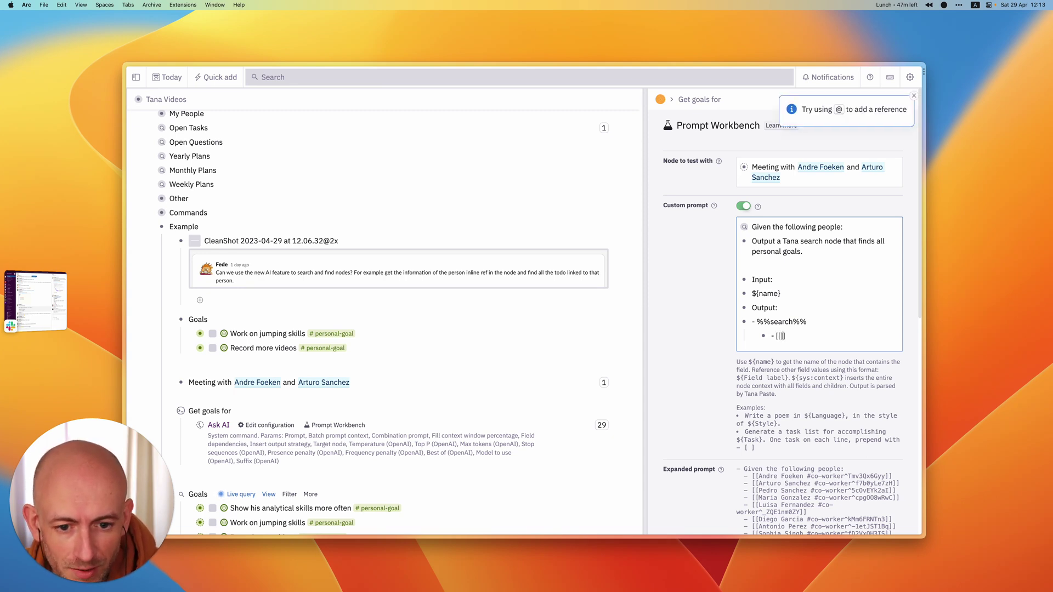
{"action": "type", "text": "#personal-g"}
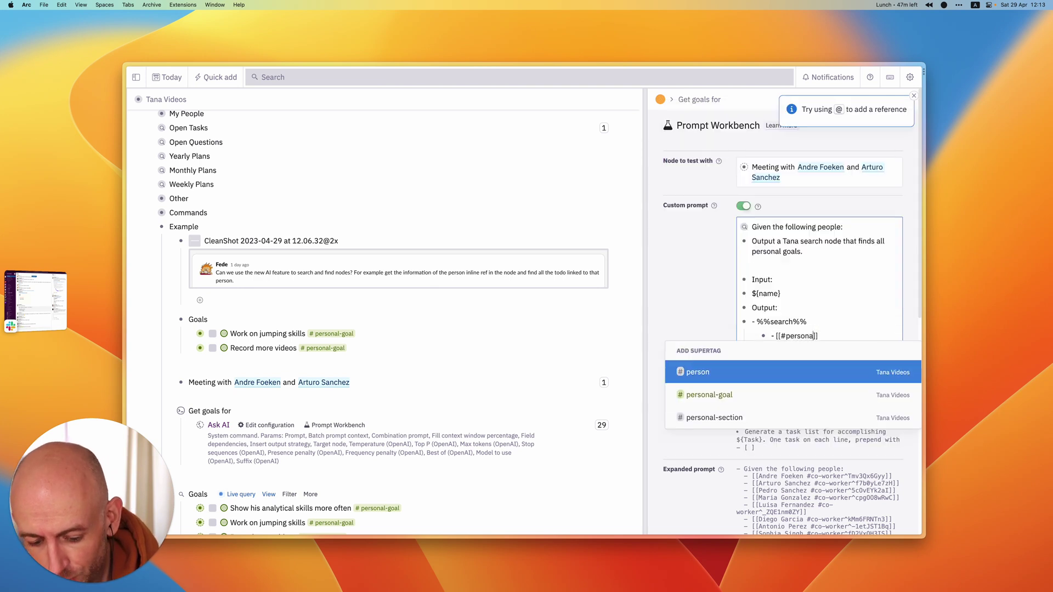
{"action": "type", "text": "oal"}
{"action": "key", "text": "Escape"}
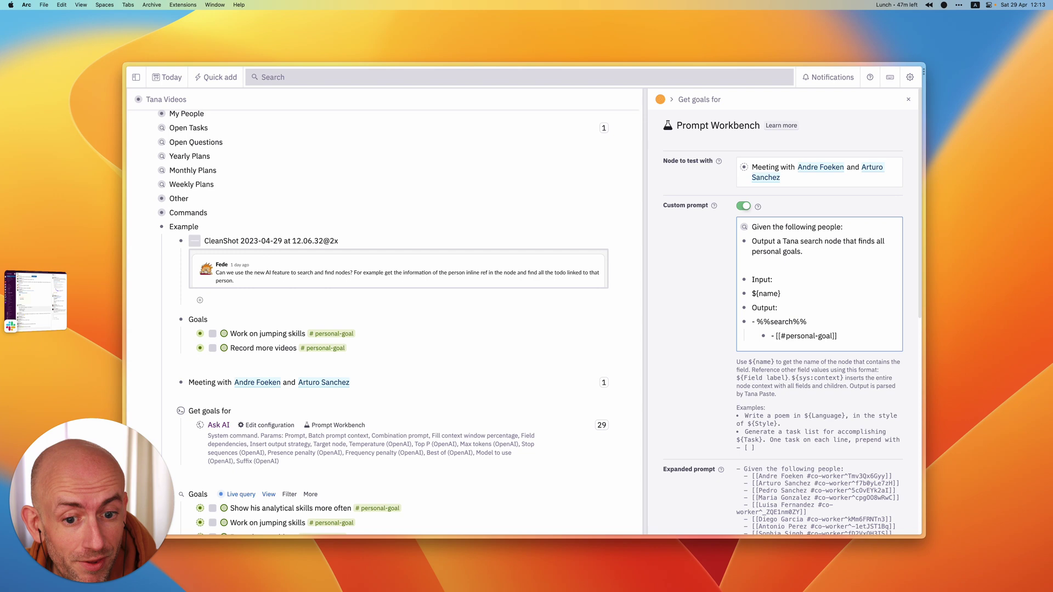
- Add a '> Goal for ::' field line below the #personal-goal reference
{"action": "key", "text": "Return"}
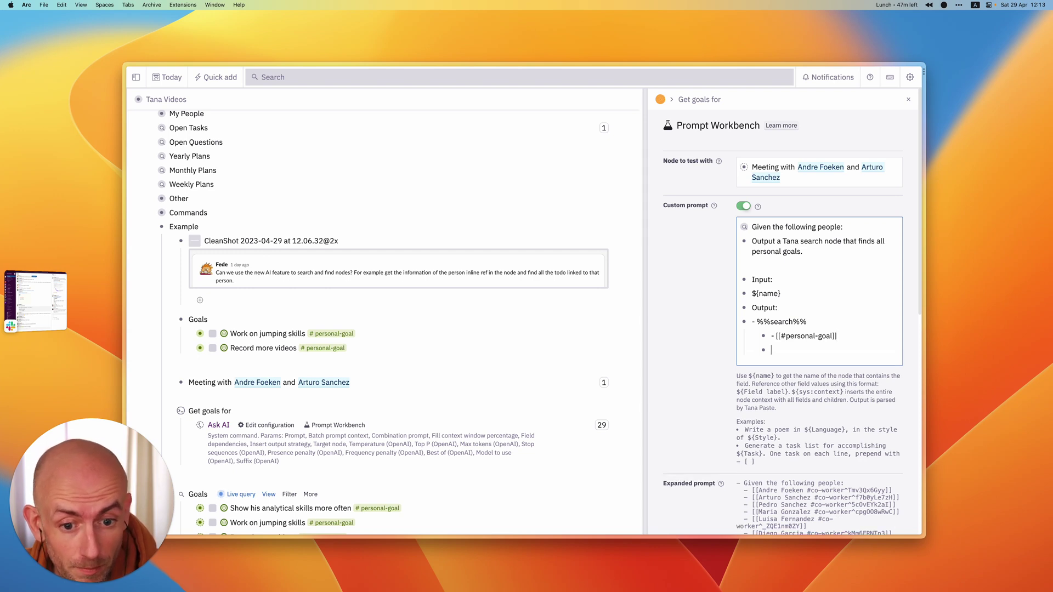
{"action": "type", "text": "Goal"}
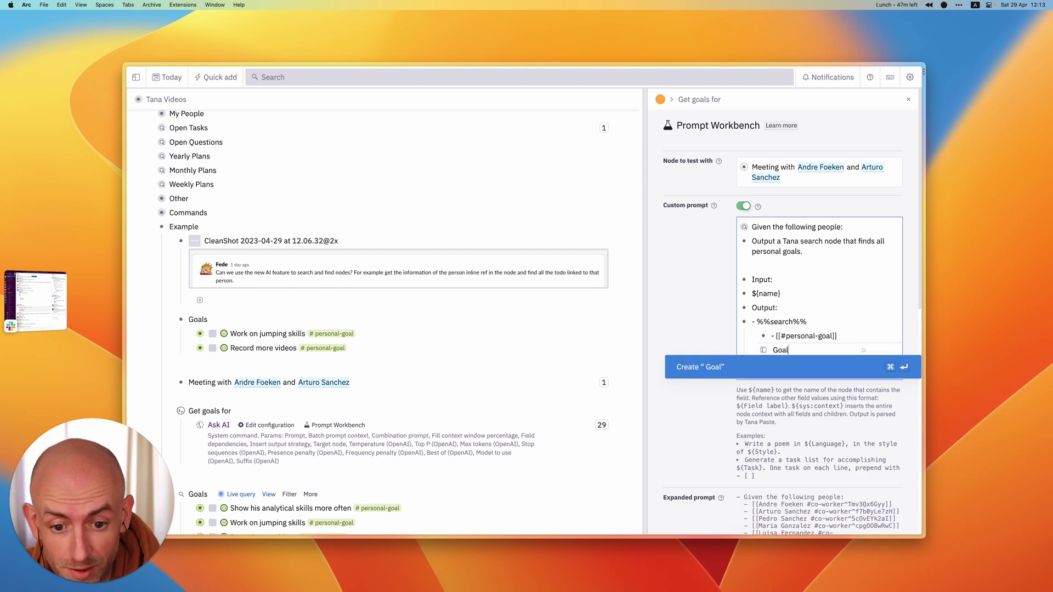
{"action": "key", "text": "BackSpace"}
{"action": "key", "text": "BackSpace"}
{"action": "key", "text": "BackSpace"}
{"action": "key", "text": "BackSpace"}
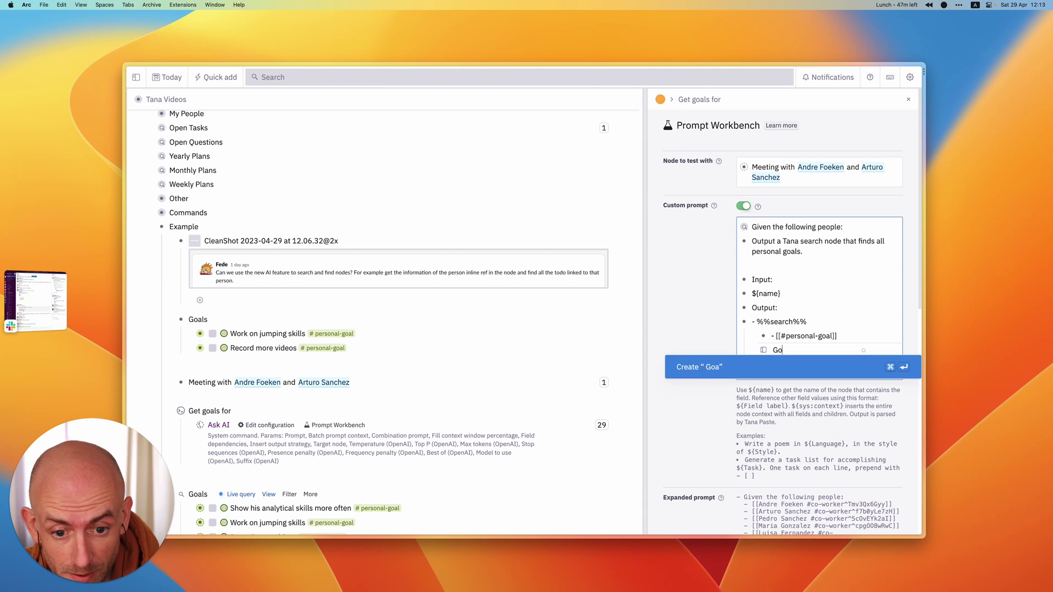
{"action": "key", "text": "BackSpace"}
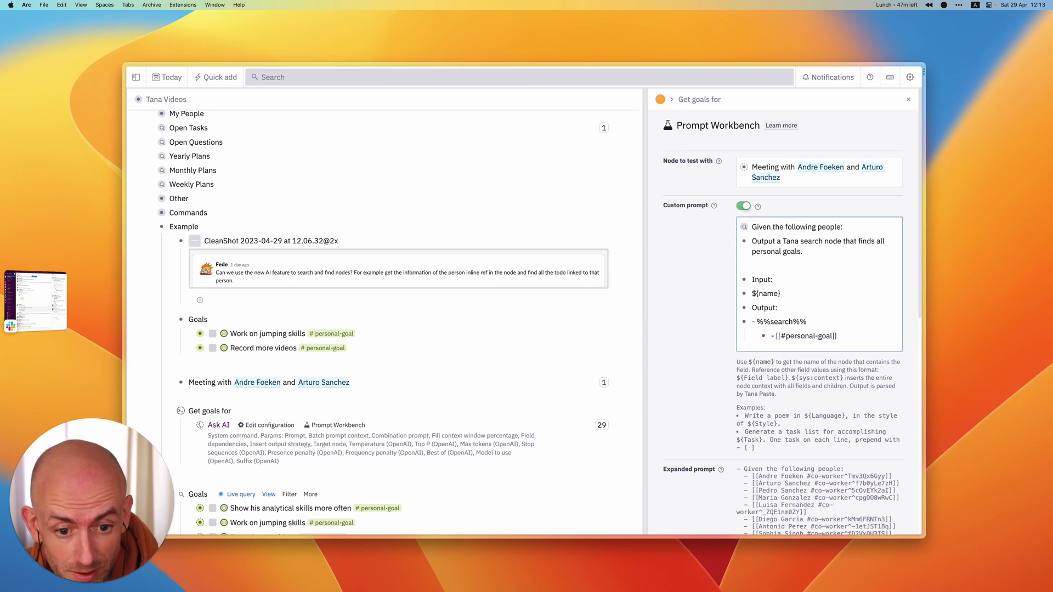
{"action": "key", "text": "Return"}
{"action": "type", "text": ">"}
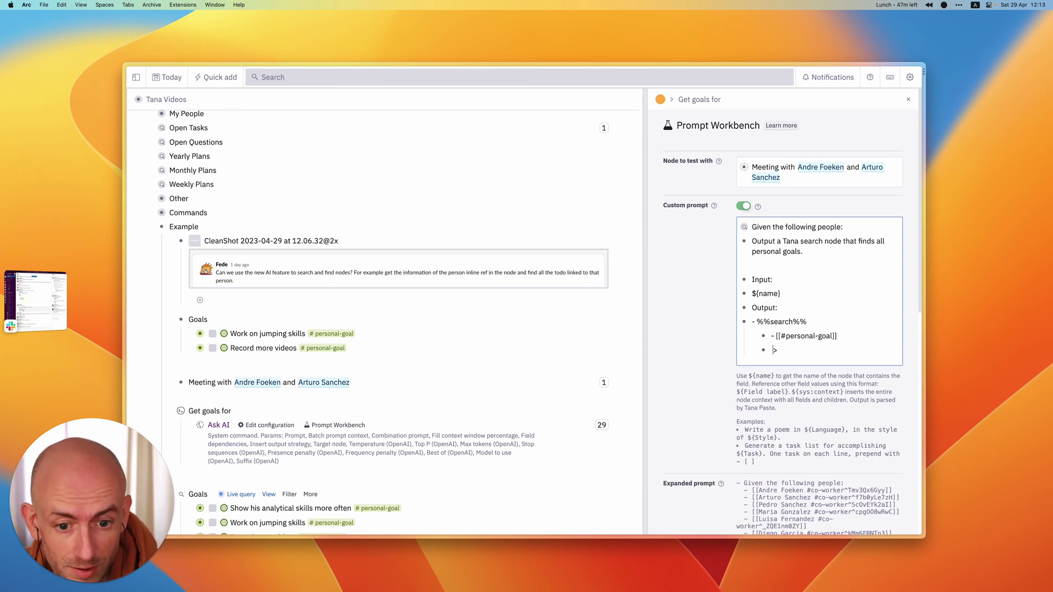
{"action": "type", "text": " Go"}
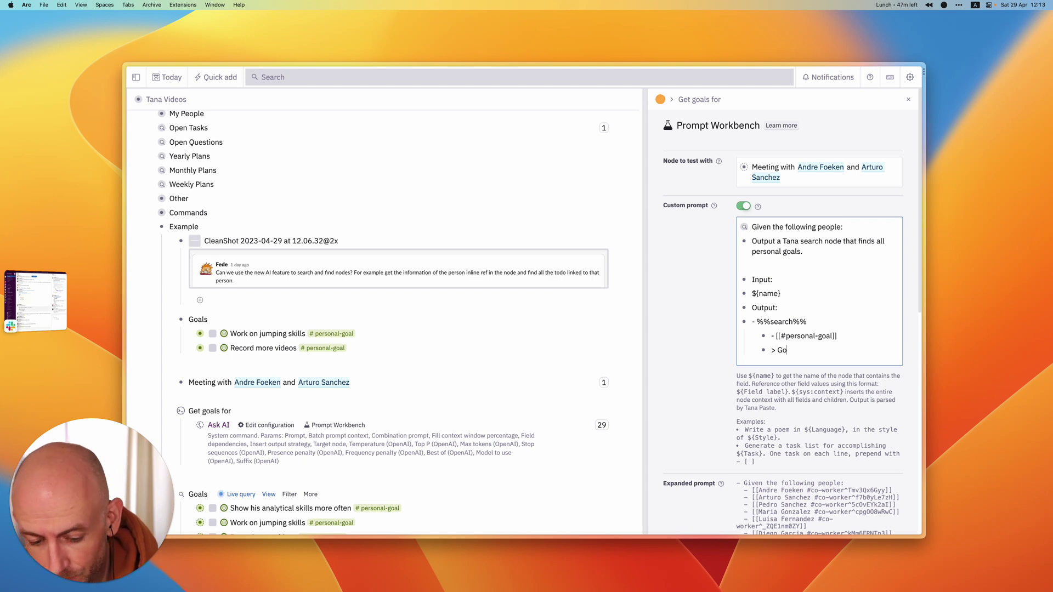
{"action": "type", "text": "al for ::"}
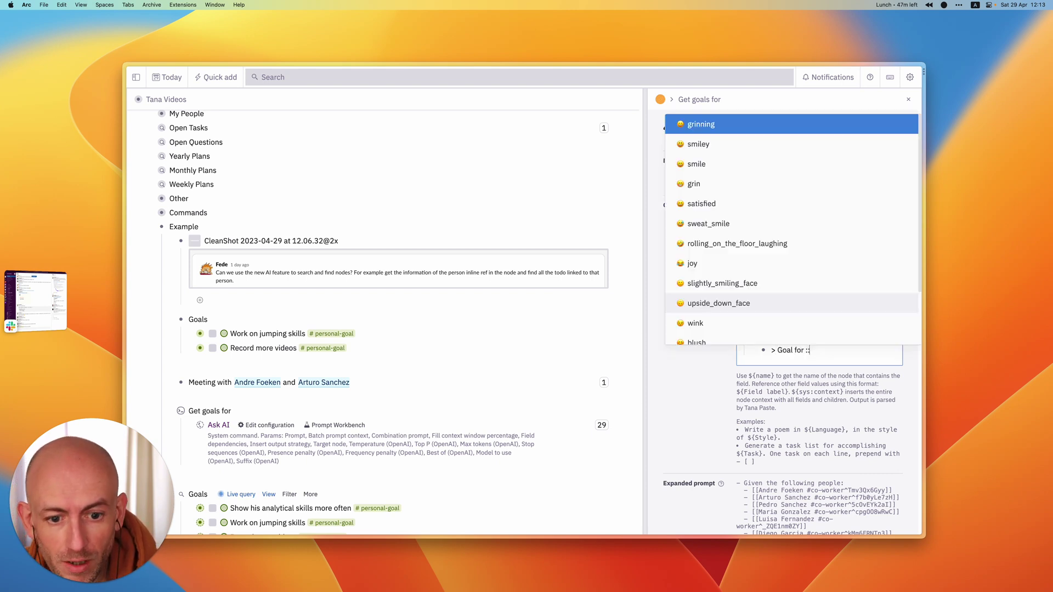
{"action": "key", "text": "Escape"}
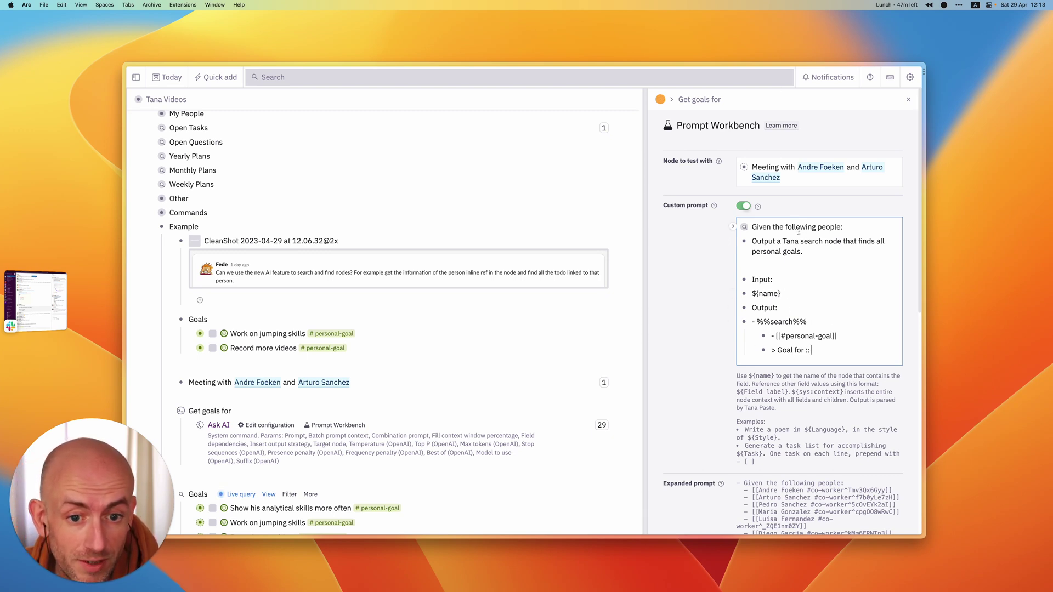
- Replace the ${name} placeholder with 'Meeting with' plus a co-worker's name, fixing the surname typo
{"action": "triple_click", "coordinate": [781, 289]}
{"action": "type", "text": "Meeting with "}
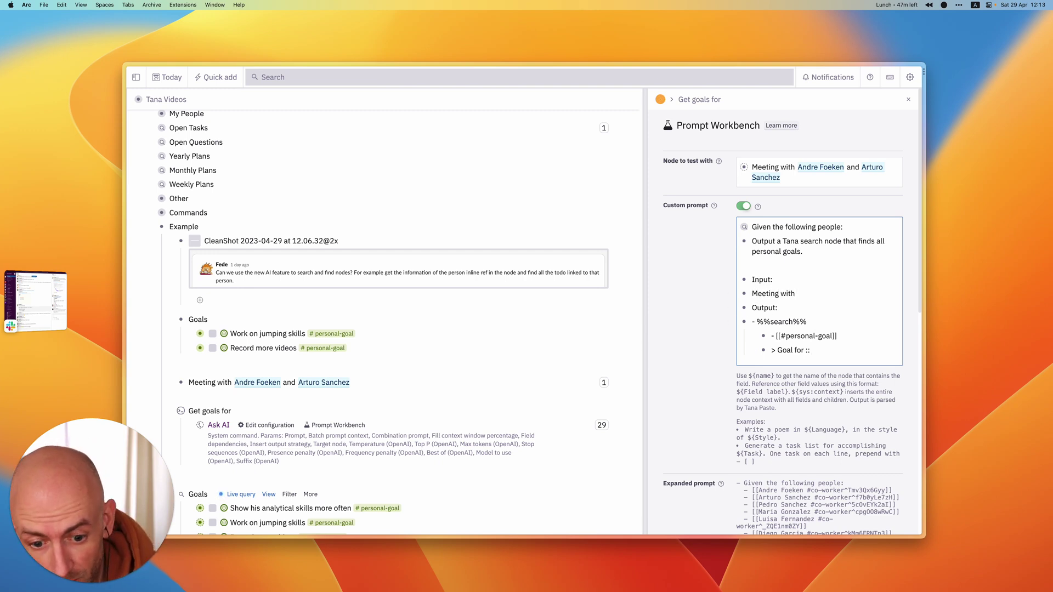
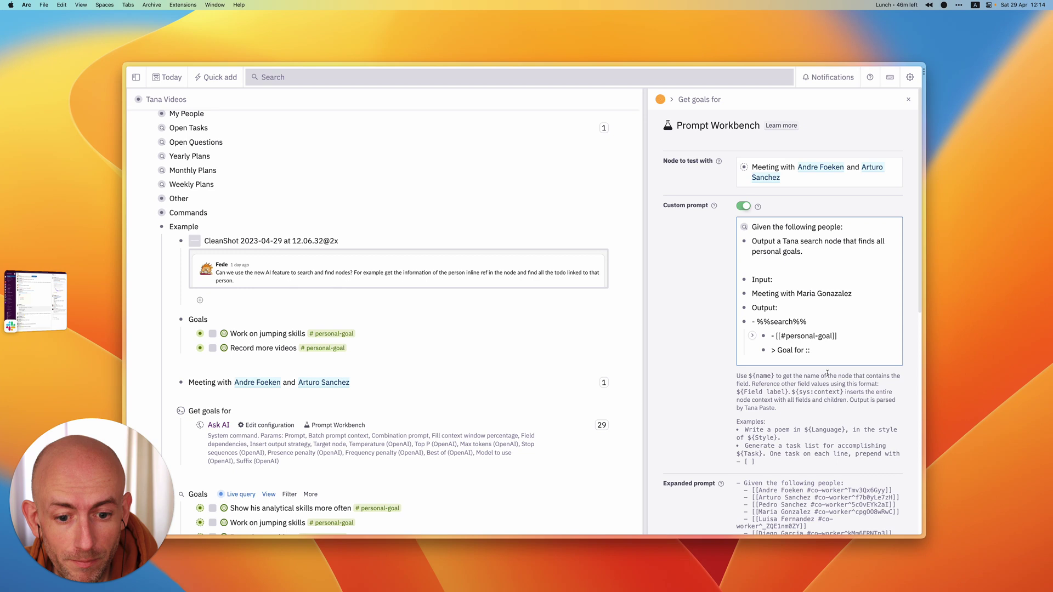
{"action": "left_click", "coordinate": [838, 294]}
{"action": "left_click", "coordinate": [833, 293]}
{"action": "key", "text": "BackSpace"}
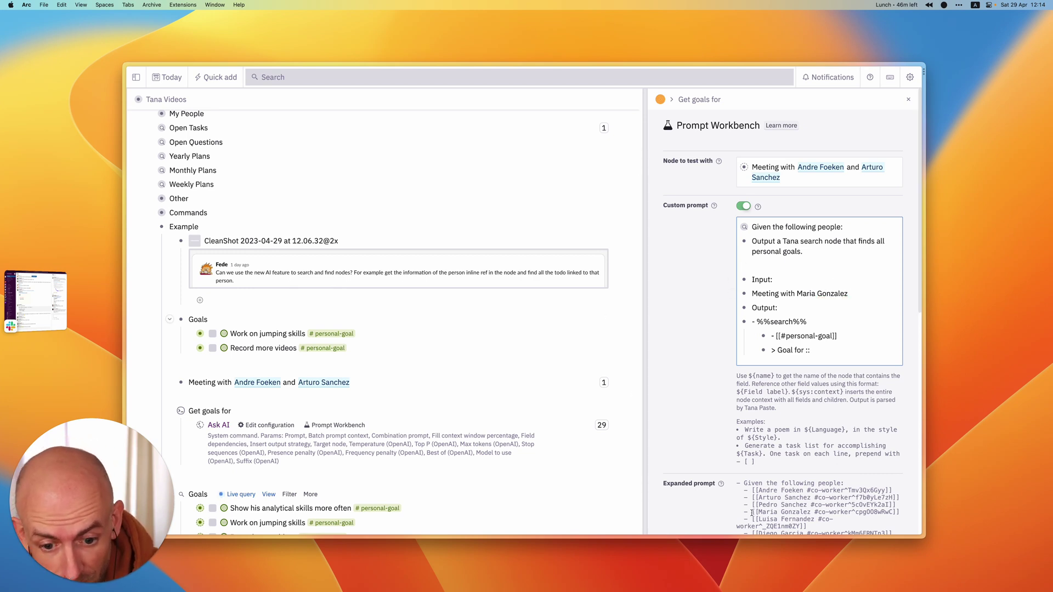
- Paste that co-worker's reference from Expanded prompt, nested under Goal for ::
{"action": "left_click_drag", "start_coordinate": [751, 511], "coordinate": [894, 511]}
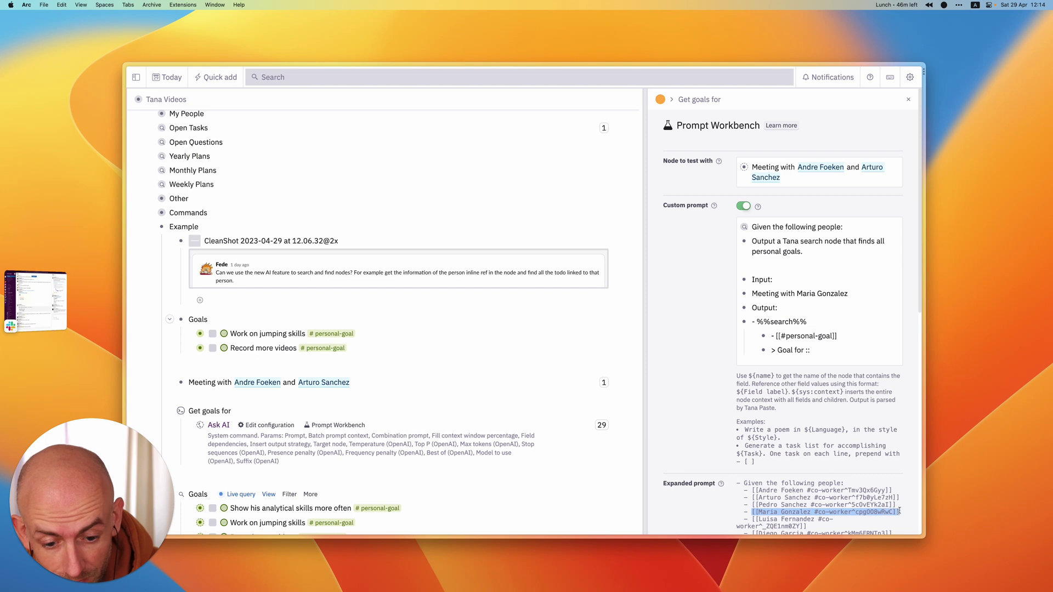
{"action": "left_click", "coordinate": [829, 349]}
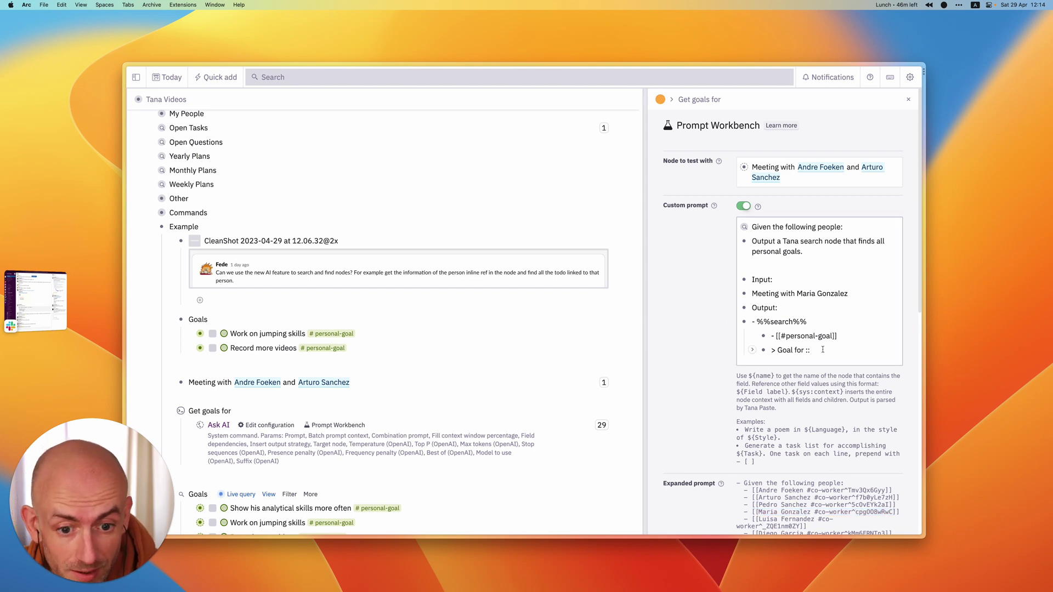
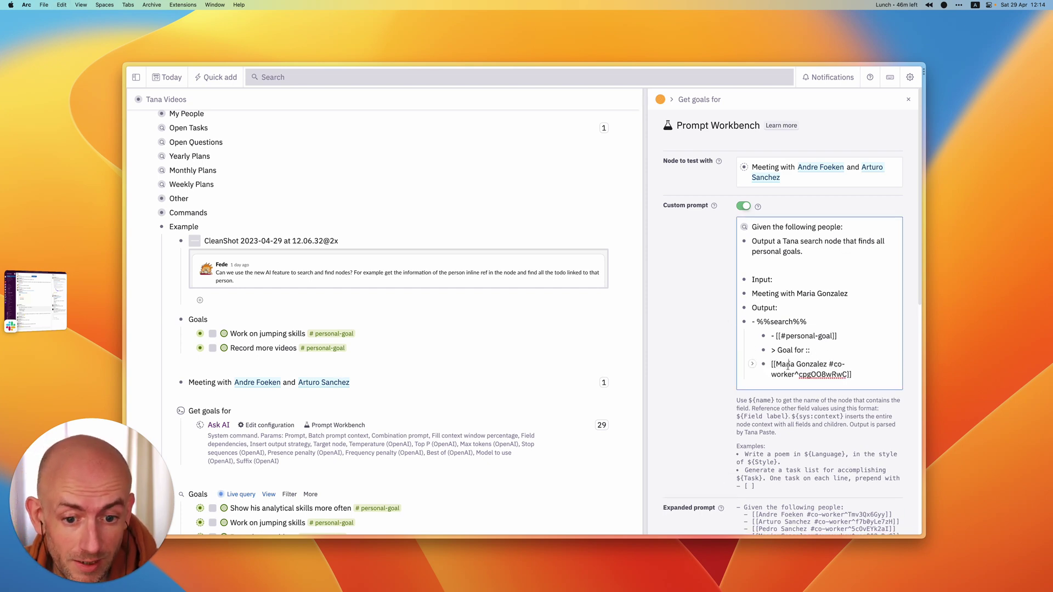
{"action": "key", "text": "Tab"}
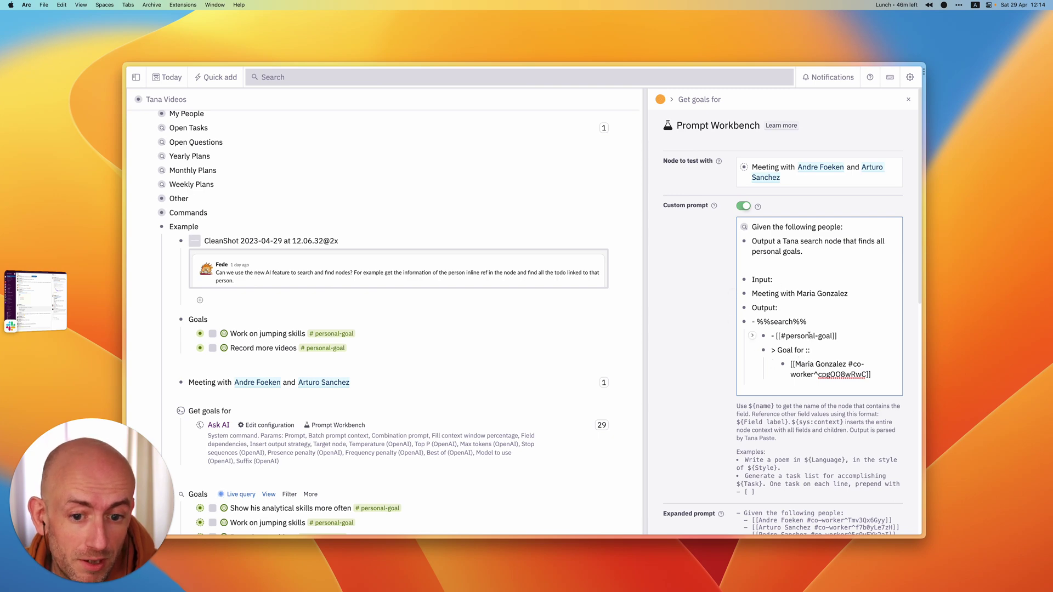
- Add a new top-level 'Input: ${name}' and 'Output:' pair after the co-worker example
{"action": "key", "text": "Return"}
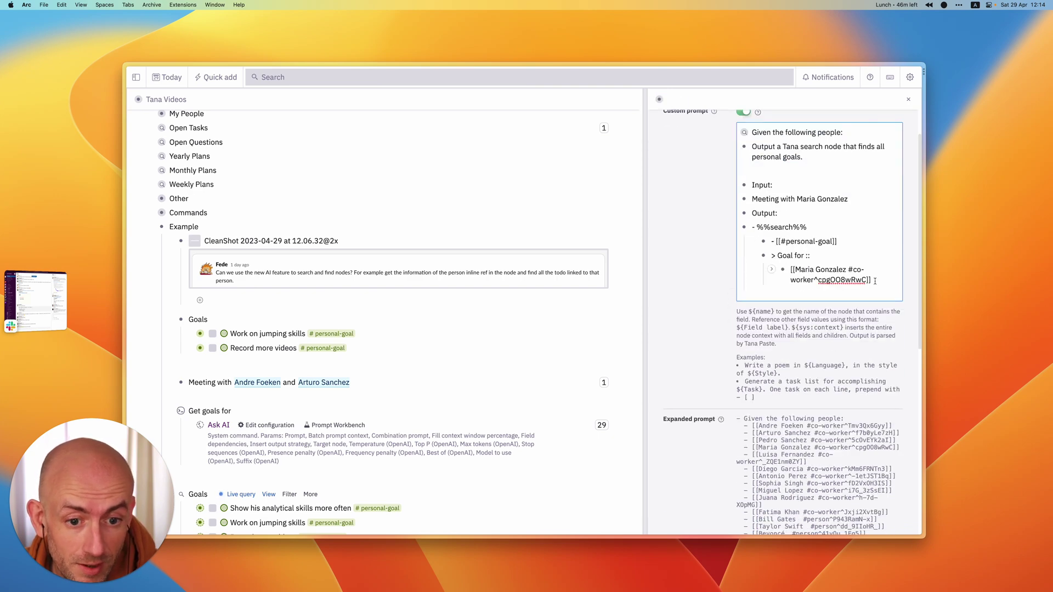
{"action": "scroll", "coordinate": [806, 306], "scroll_direction": "down", "scroll_amount": 3}
{"action": "key", "text": "shift+Tab"}
{"action": "key", "text": "shift+Tab"}
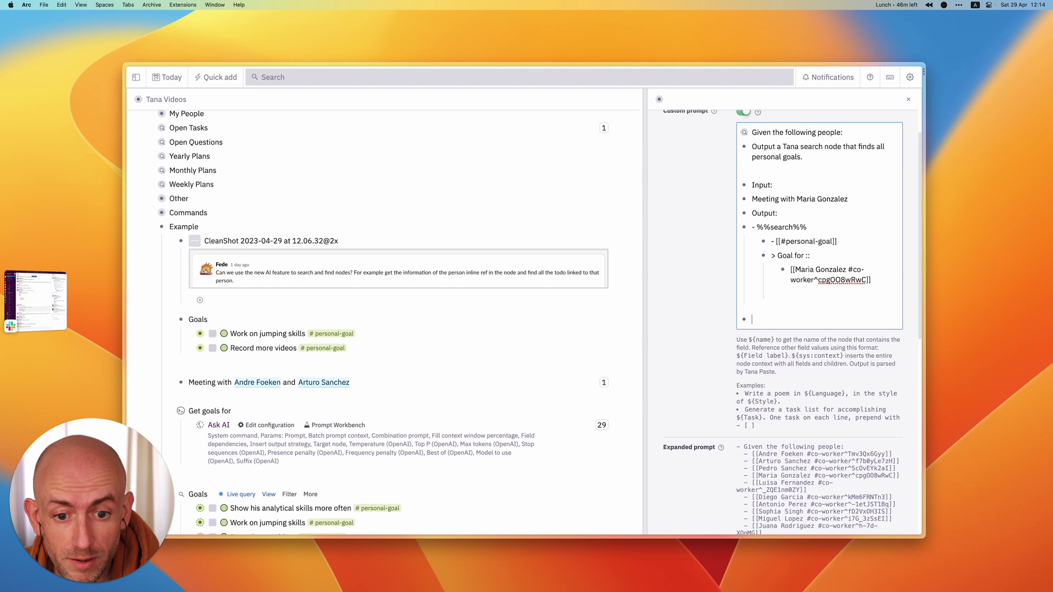
{"action": "type", "text": "Input"}
{"action": "key", "text": "BackSpace"}
{"action": "key", "text": "BackSpace"}
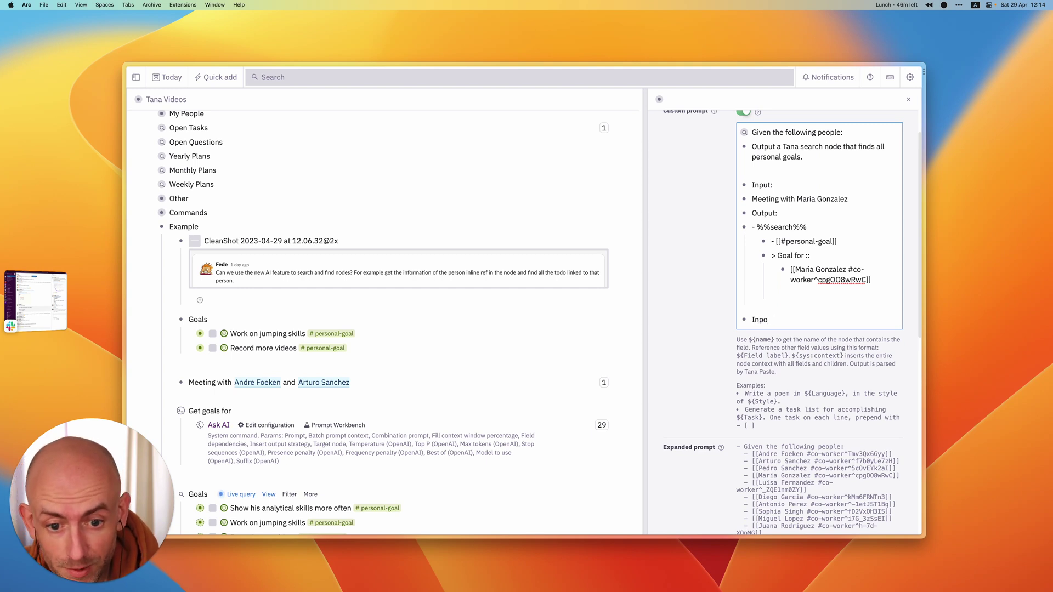
{"action": "type", "text": "ut: ${"}
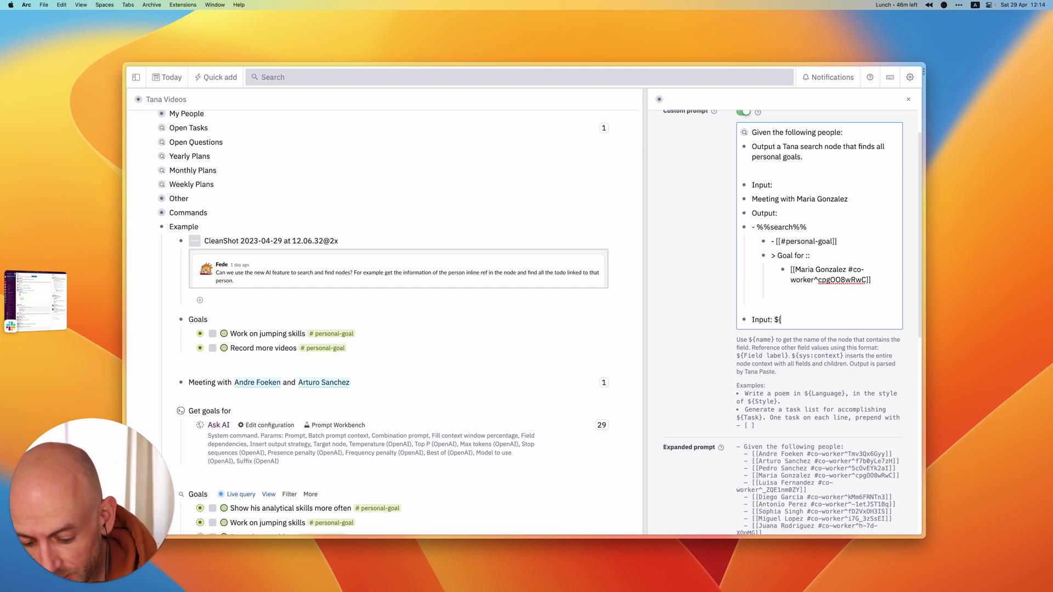
{"action": "type", "text": "name}"}
{"action": "key", "text": "Return"}
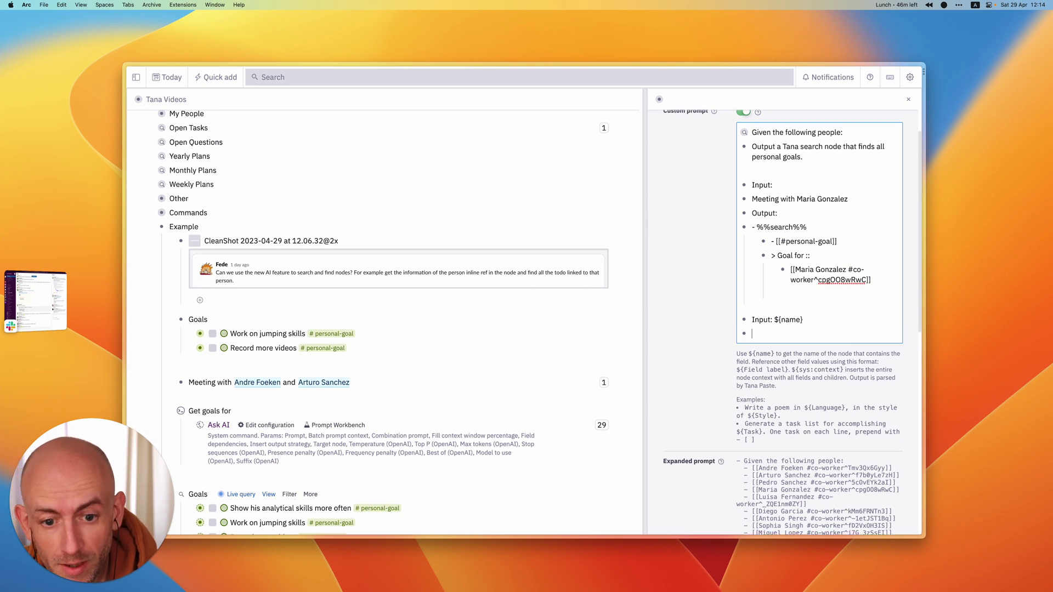
{"action": "type", "text": "Output:"}
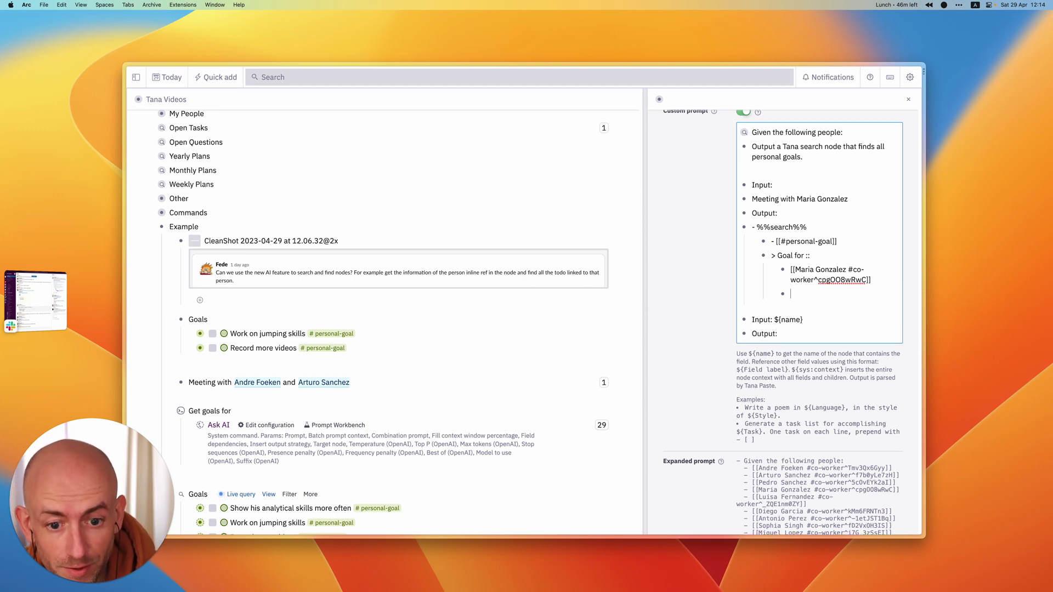
{"action": "key", "text": "Down"}
{"action": "key", "text": "Down"}
{"action": "key", "text": "Up"}
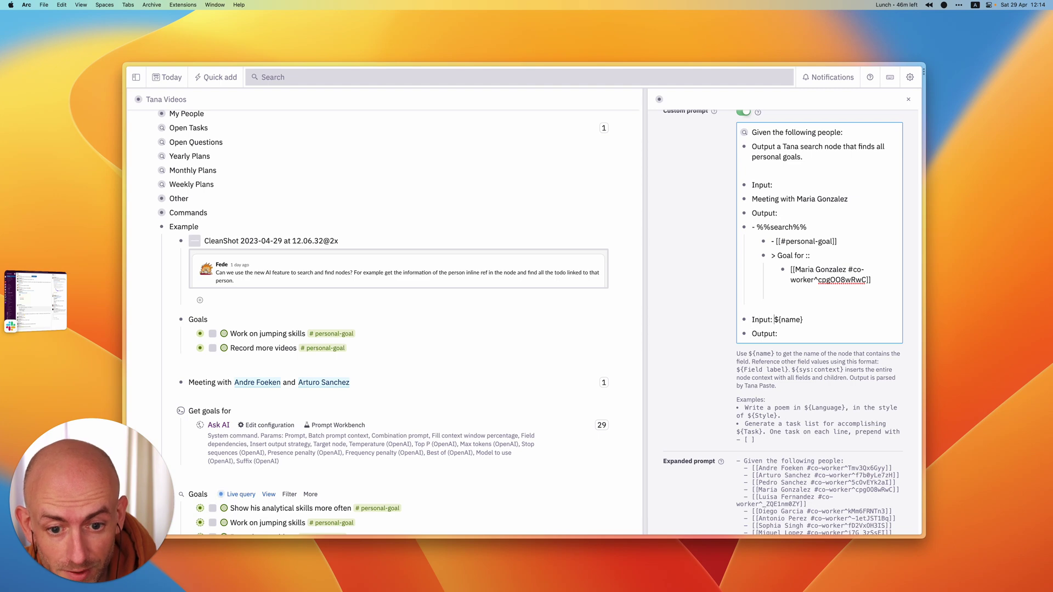
{"action": "key", "text": "Right"}
{"action": "key", "text": "Right"}
{"action": "key", "text": "Return"}
- Rerun the AI completion test and review the prompt output
{"action": "scroll", "coordinate": [798, 422], "scroll_direction": "down", "scroll_amount": 15}
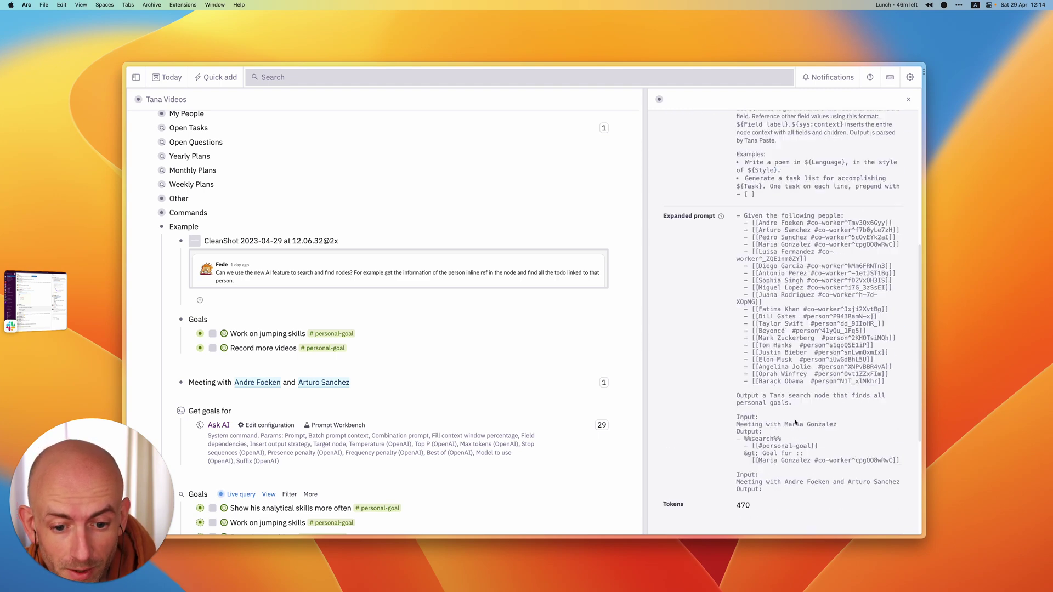
{"action": "left_click", "coordinate": [780, 501]}
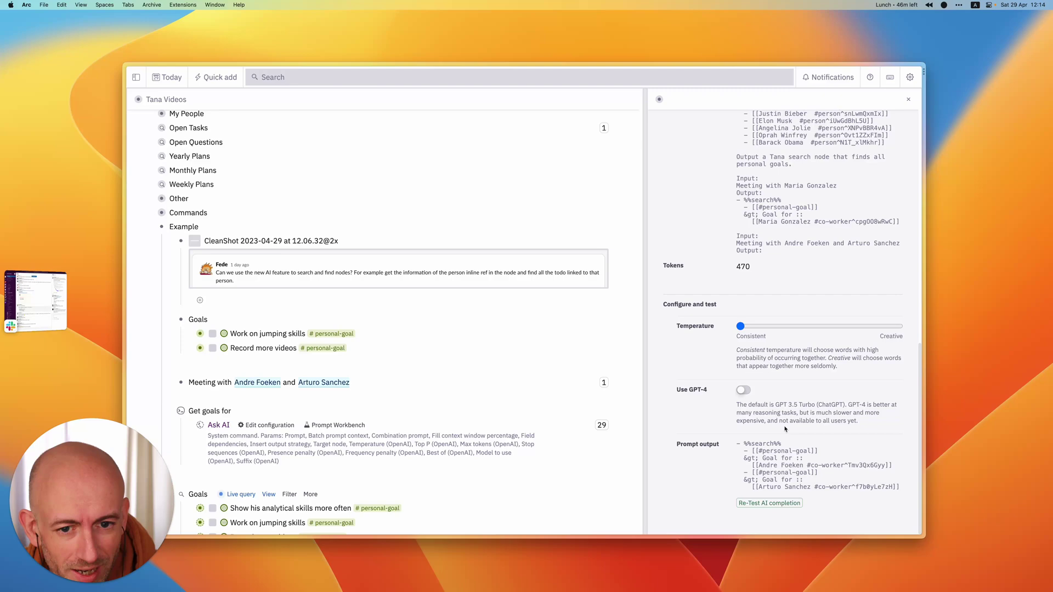
{"action": "scroll", "coordinate": [783, 329], "scroll_direction": "up", "scroll_amount": 10}
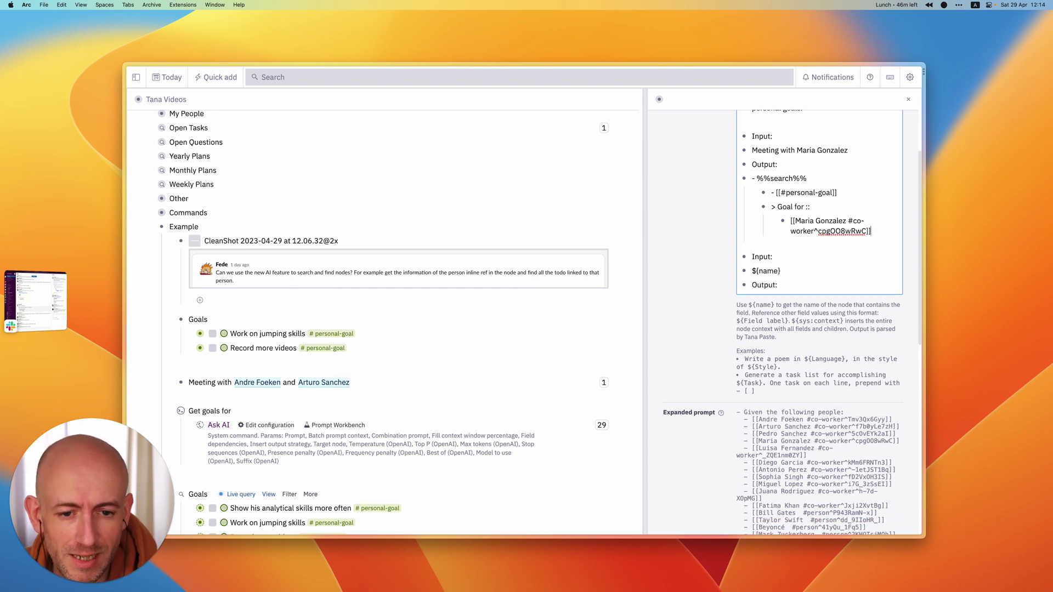
- Start a second example with a top-level 'Input:' label
{"action": "key", "text": "shift+Tab"}
{"action": "key", "text": "shift+Tab"}
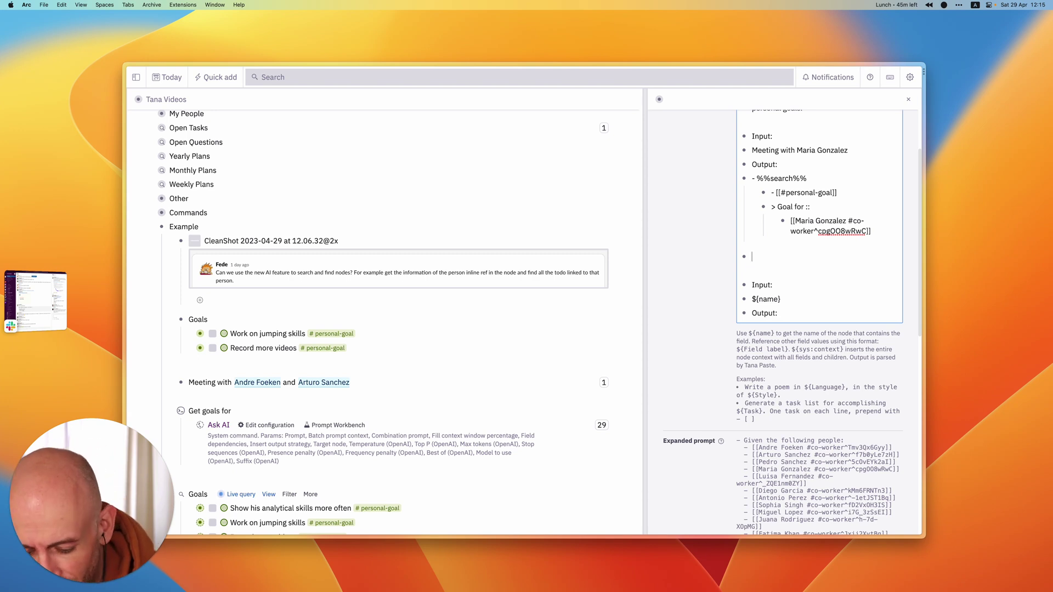
{"action": "key", "text": "Return"}
{"action": "type", "text": "Ino"}
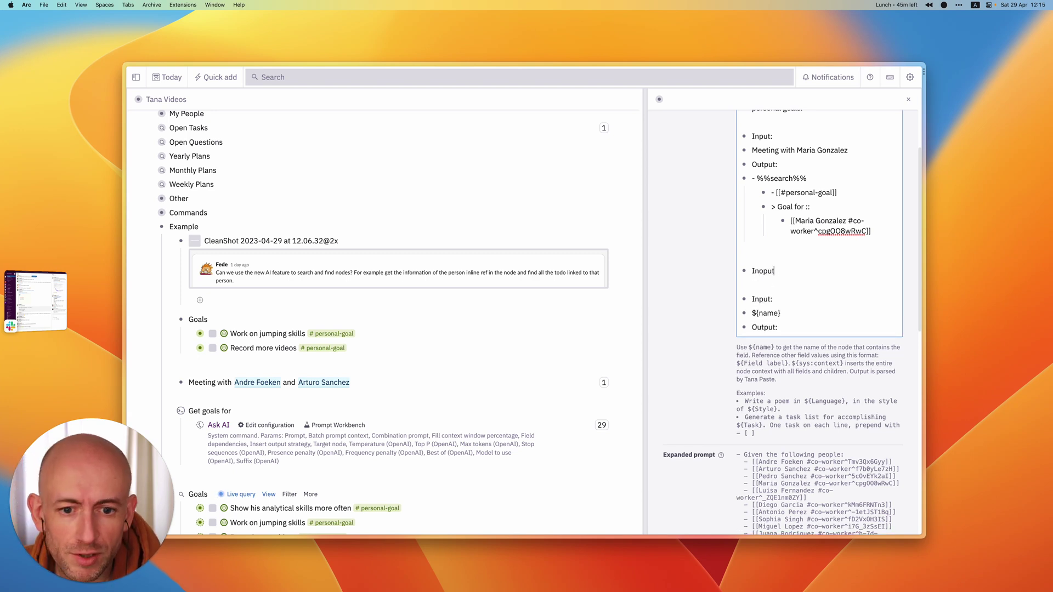
{"action": "key", "text": "BackSpace"}
{"action": "type", "text": "put:"}
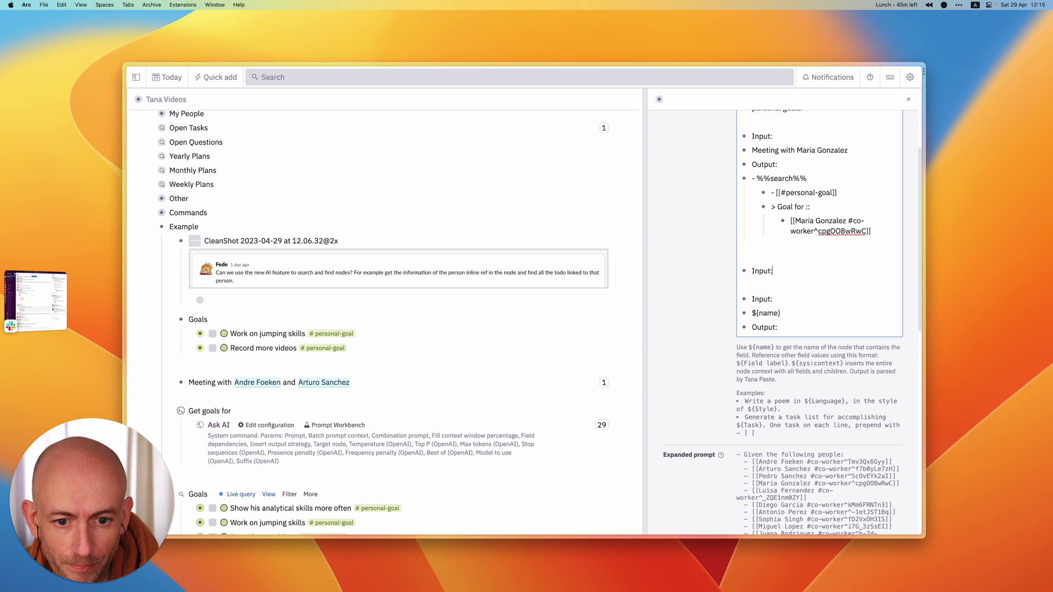
- Reuse the first example's meeting text under Input and add a second co-worker to it
{"action": "left_click", "coordinate": [853, 152]}
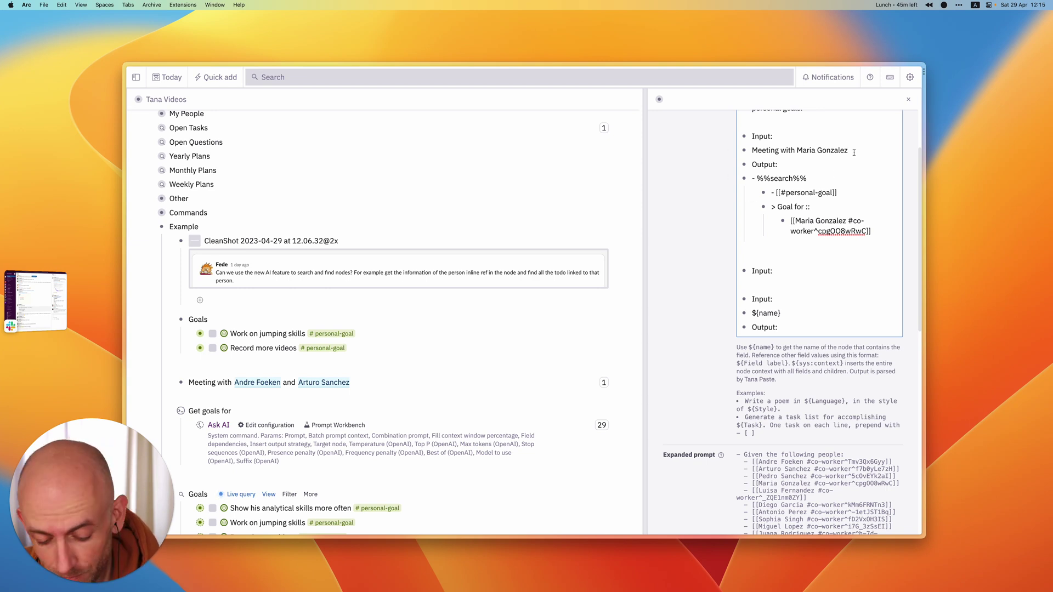
{"action": "key", "text": "super+a"}
{"action": "key", "text": "super+c"}
{"action": "key", "text": "Down"}
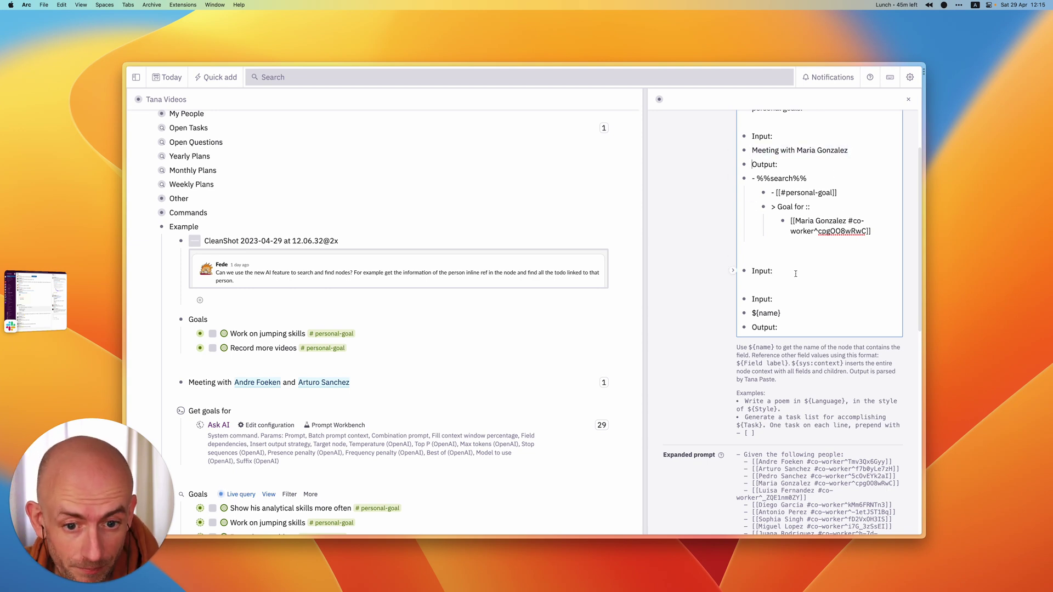
{"action": "left_click", "coordinate": [775, 282]}
{"action": "key", "text": "Return"}
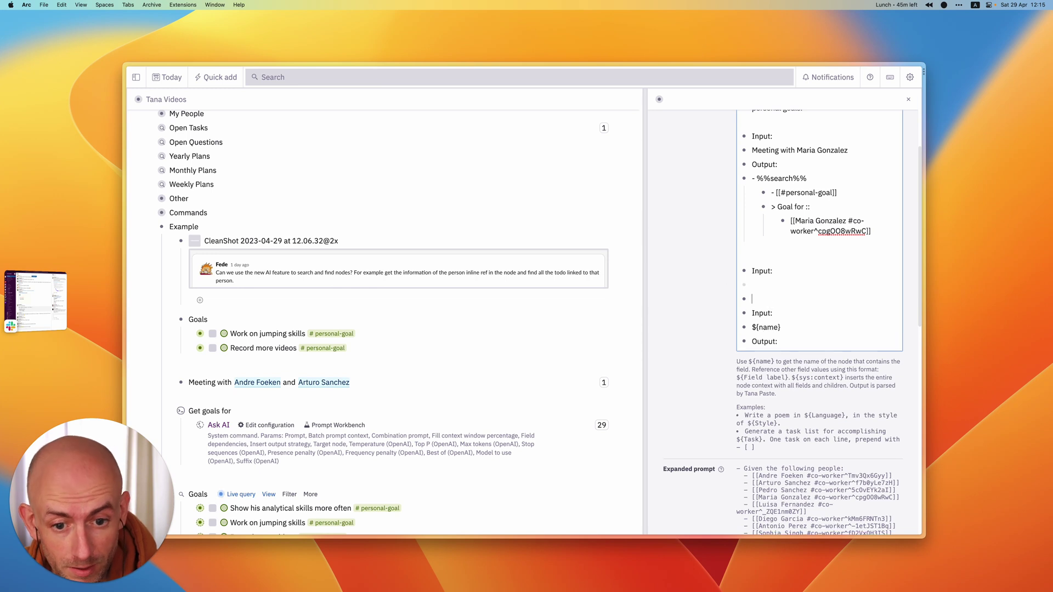
{"action": "key", "text": "Up"}
{"action": "key", "text": "super+v"}
{"action": "type", "text": "and"}
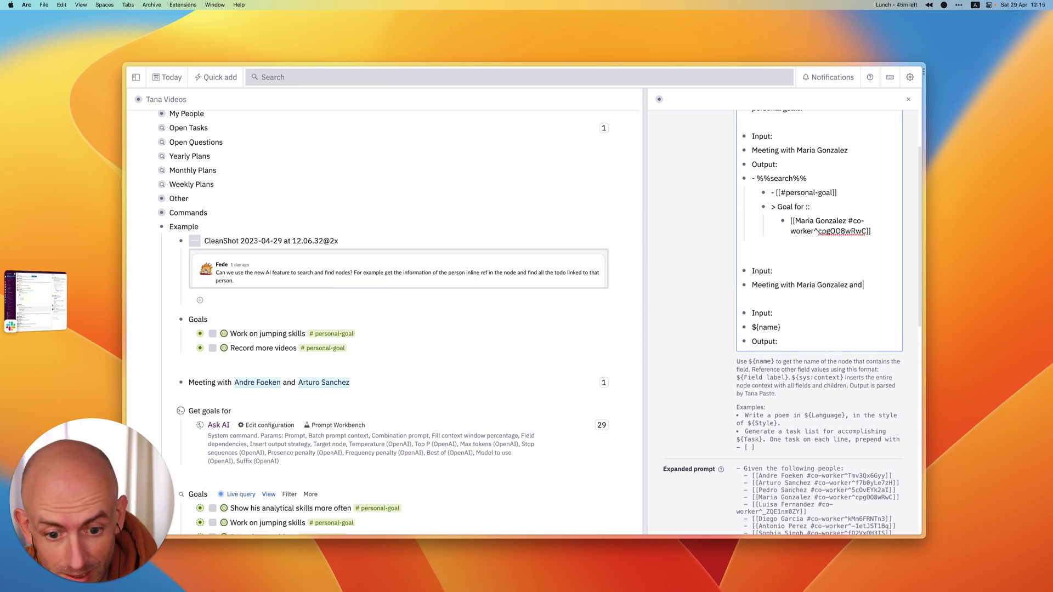
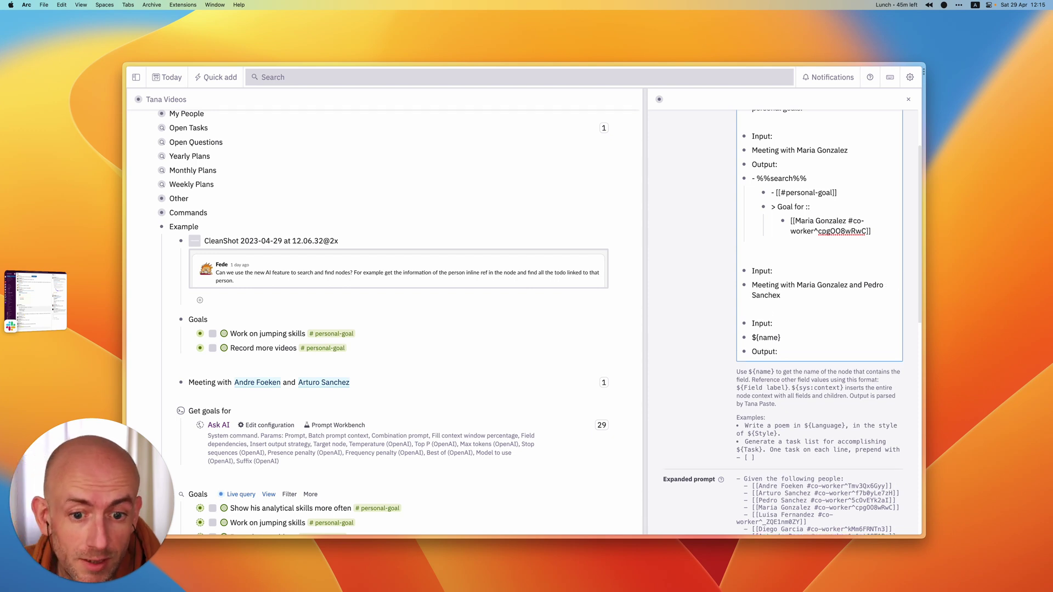
- Add an 'Output:' label and paste the first example's search nodes beneath it
{"action": "key", "text": "Return"}
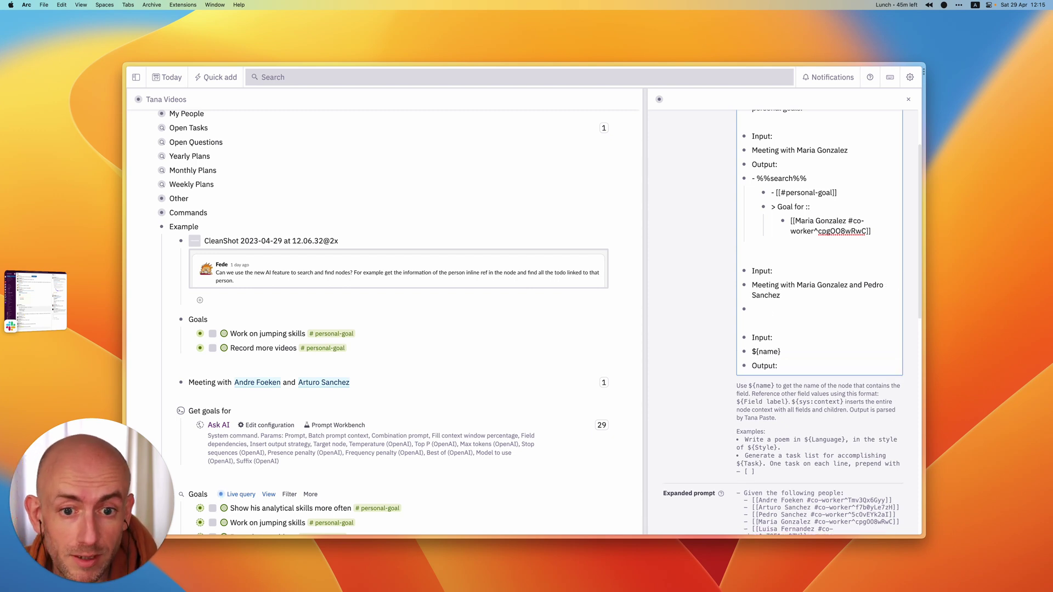
{"action": "type", "text": "Output"}
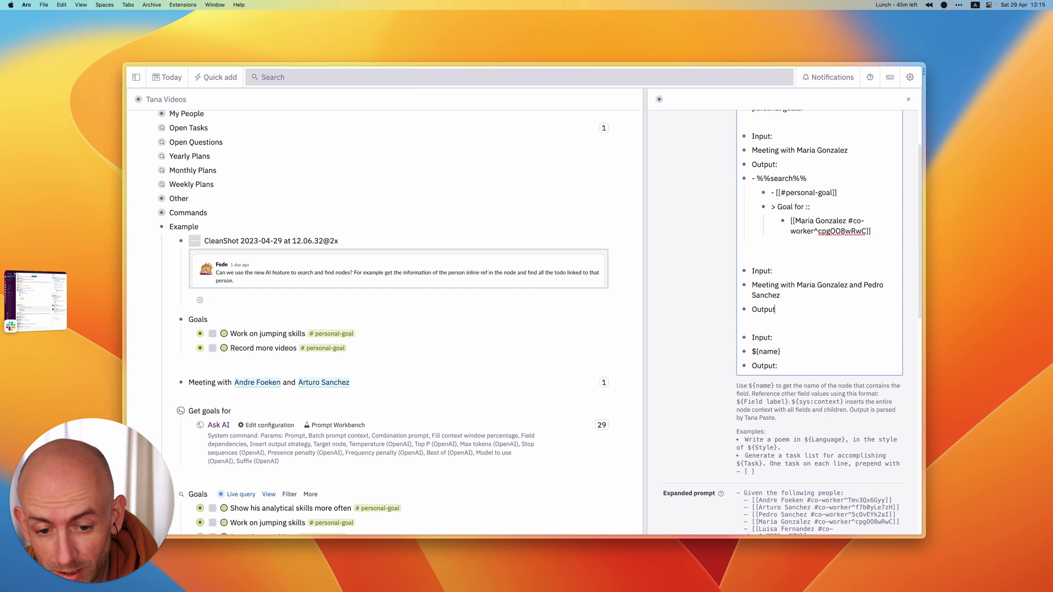
{"action": "type", "text": ":"}
{"action": "key", "text": "Return"}
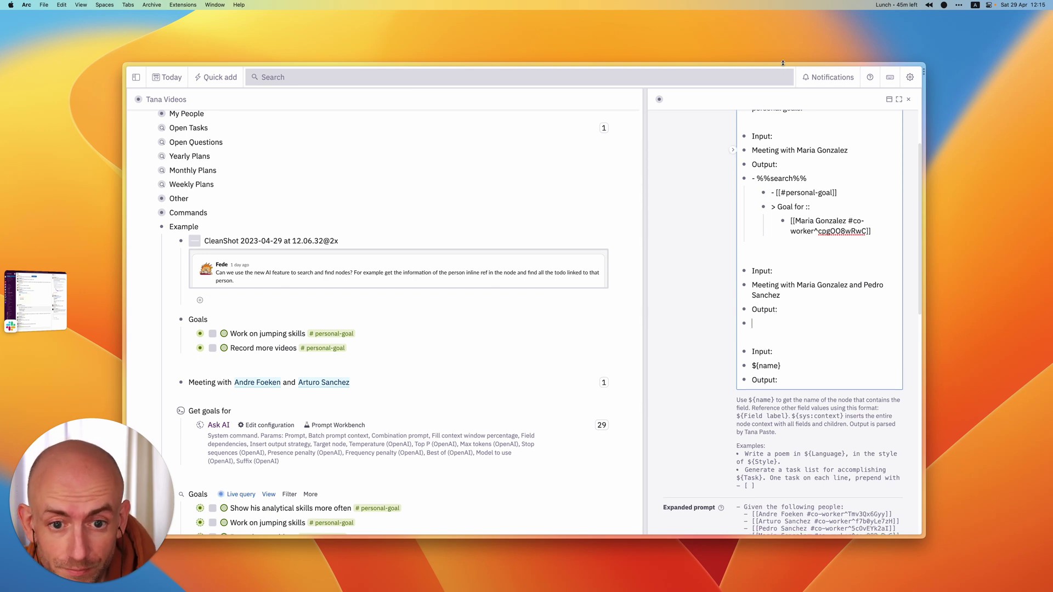
{"action": "left_click_drag", "start_coordinate": [786, 184], "coordinate": [850, 221]}
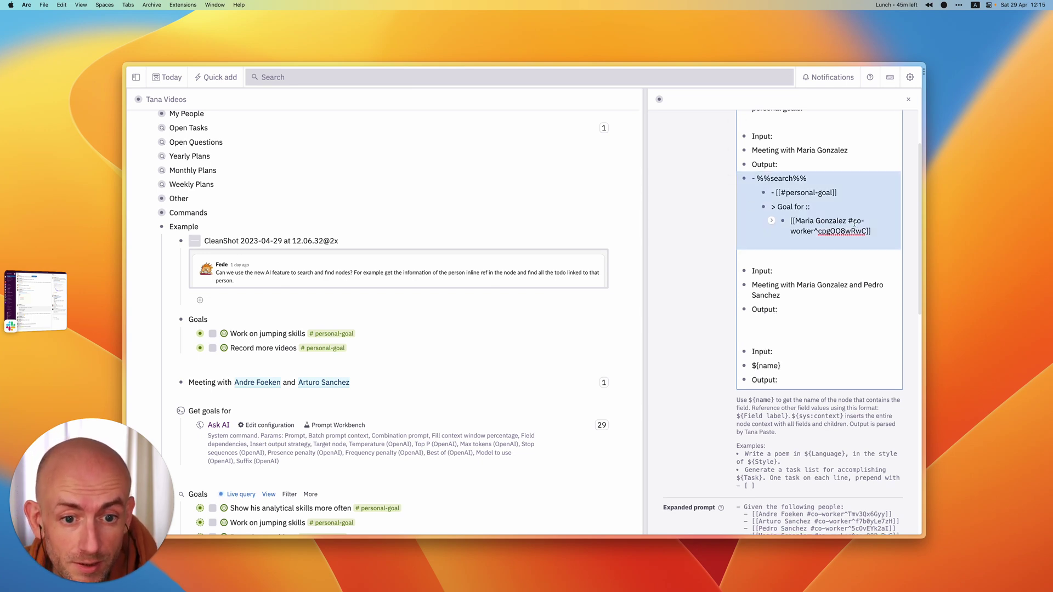
{"action": "key", "text": "super+c"}
{"action": "left_click", "coordinate": [759, 324]}
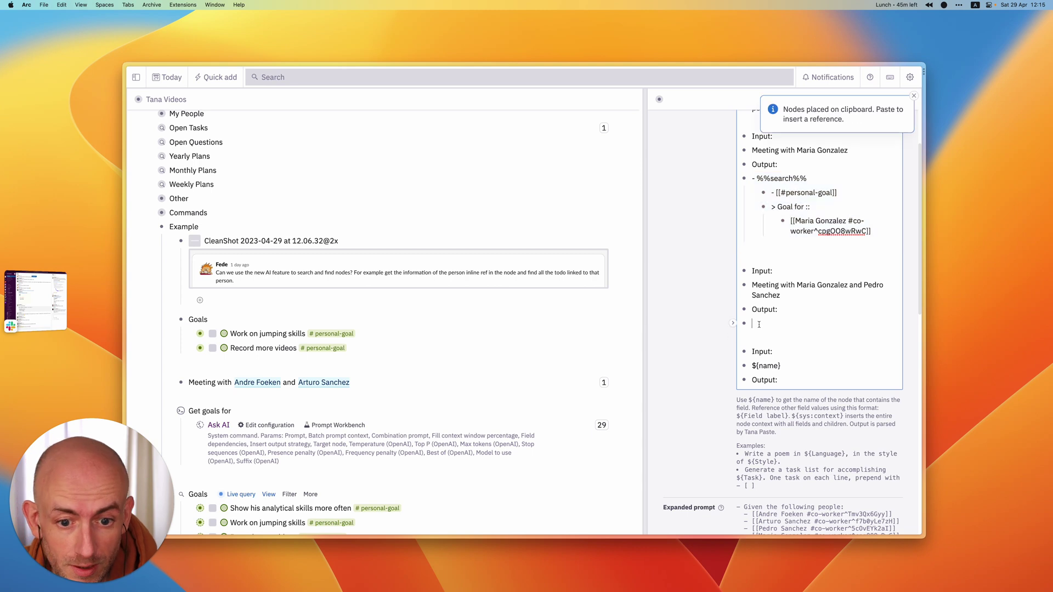
{"action": "key", "text": "super+v"}
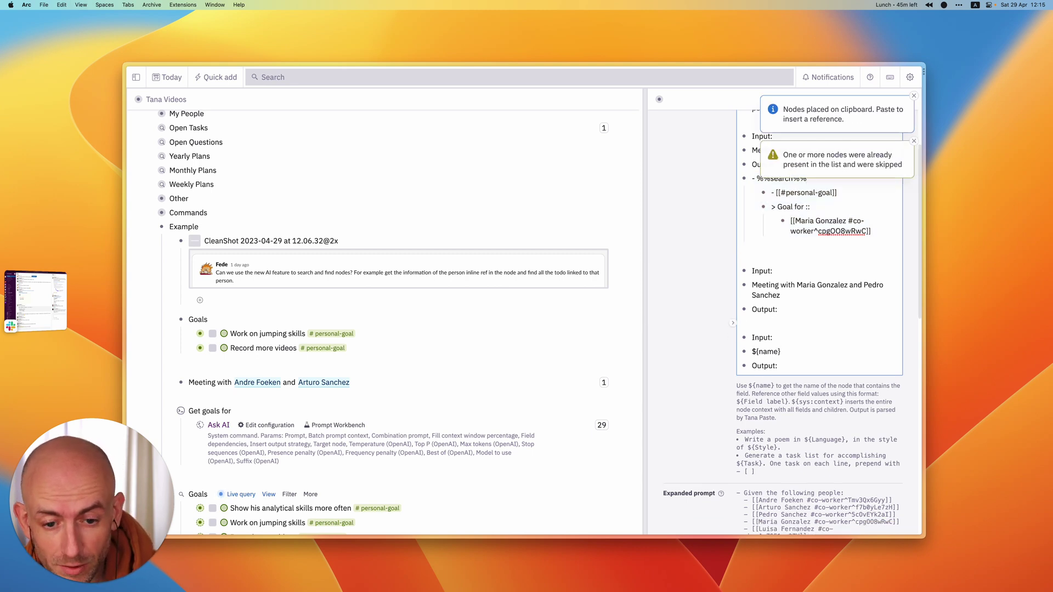
- Add a '- %%search%%' line with a nested '- [[#personal-goal]]' to the second example's output
{"action": "key", "text": "Return"}
{"action": "type", "text": "-"}
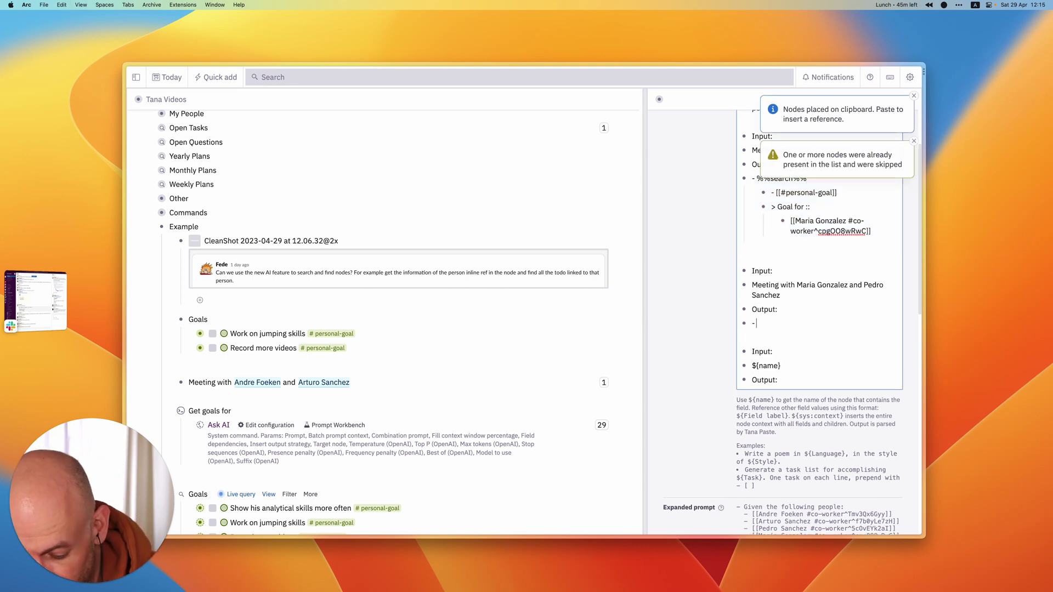
{"action": "type", "text": " %%sea"}
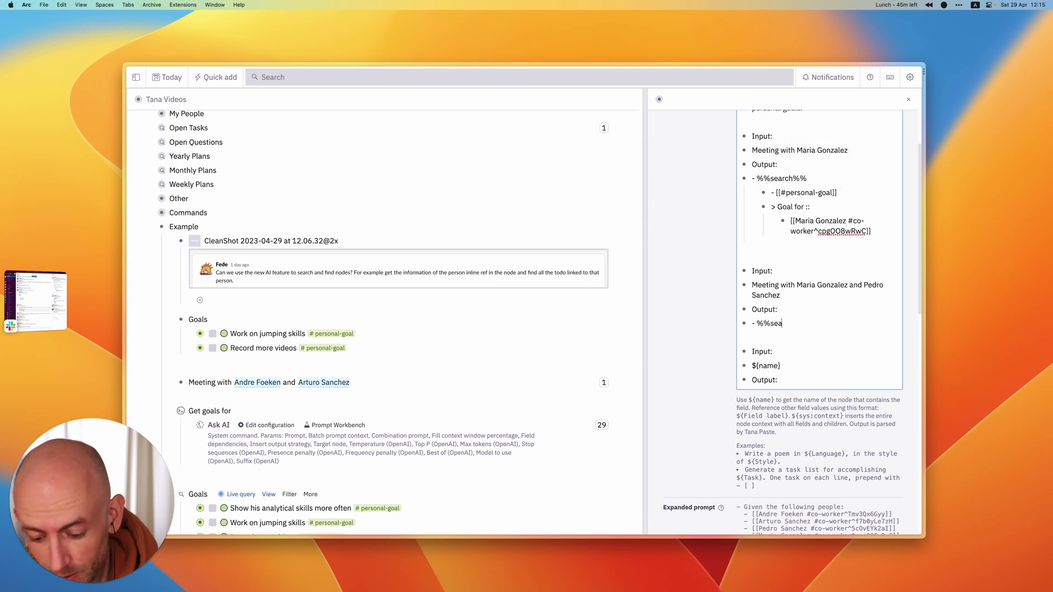
{"action": "type", "text": "rch"}
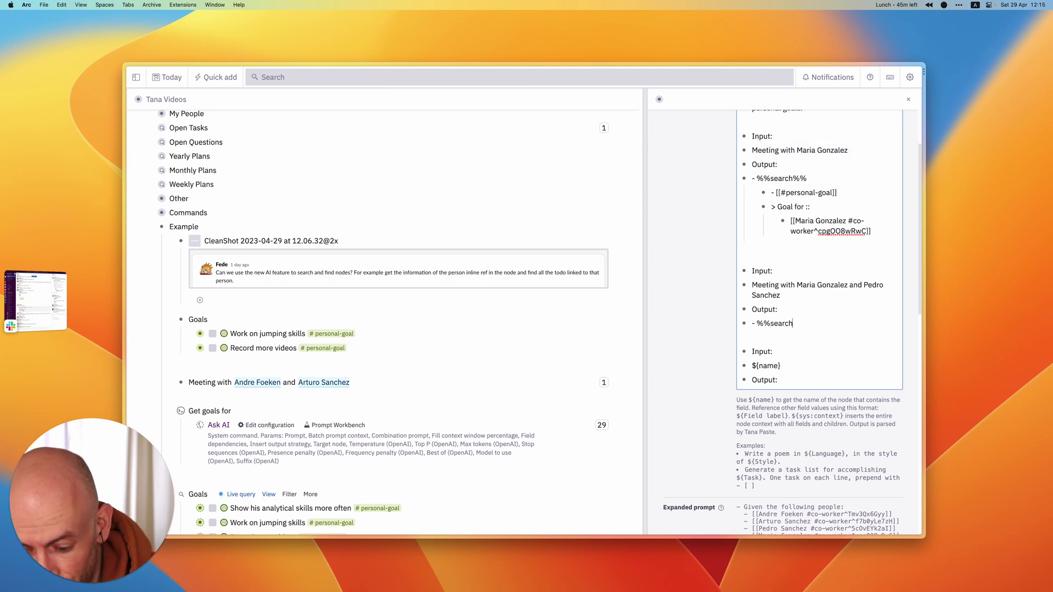
{"action": "type", "text": "%%"}
{"action": "key", "text": "Return"}
{"action": "key", "text": "Tab"}
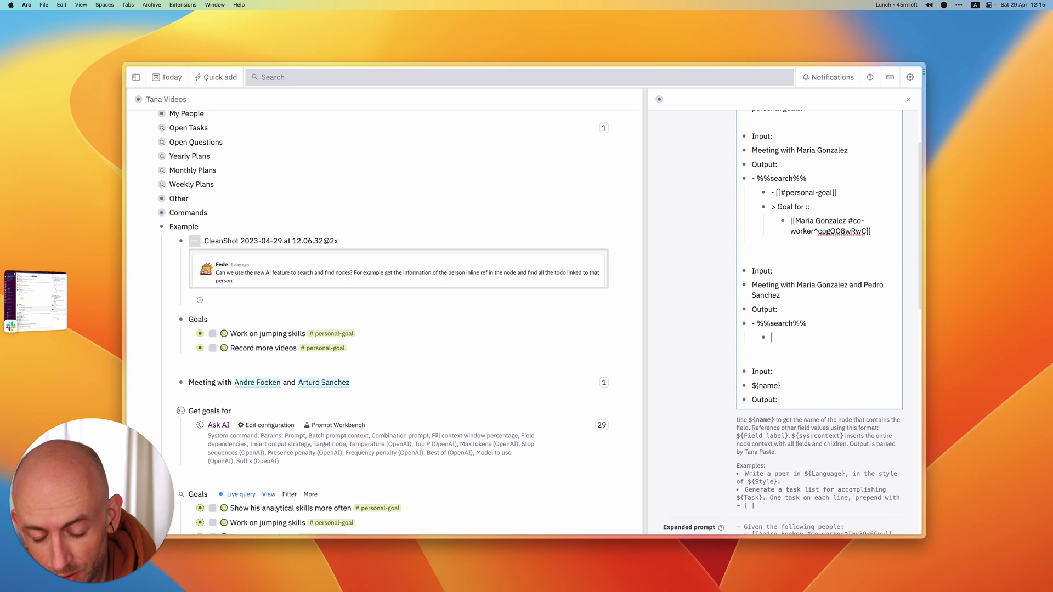
{"action": "type", "text": "- [["}
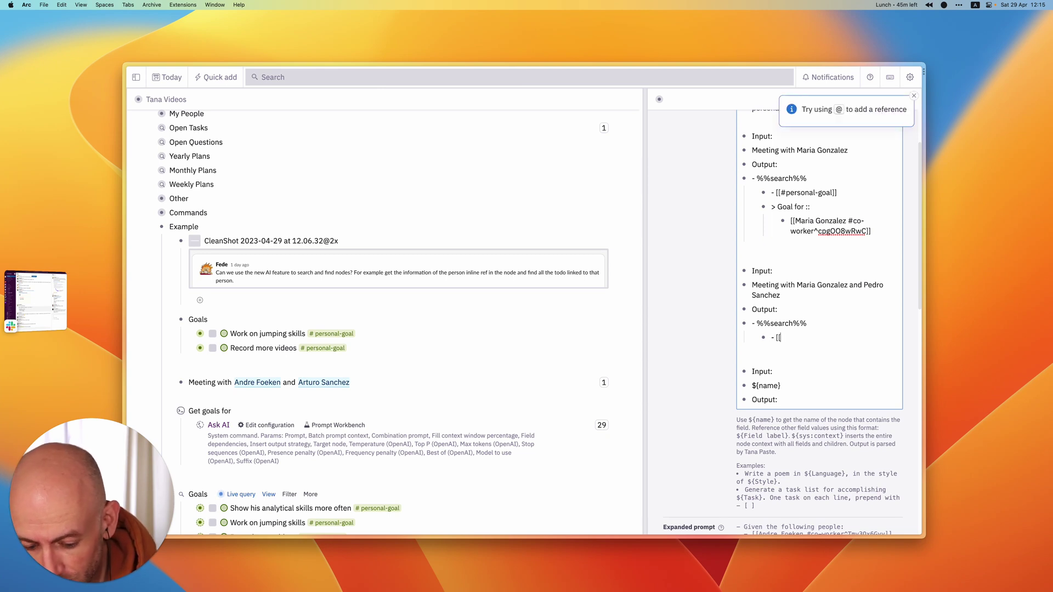
{"action": "type", "text": "#personal-"}
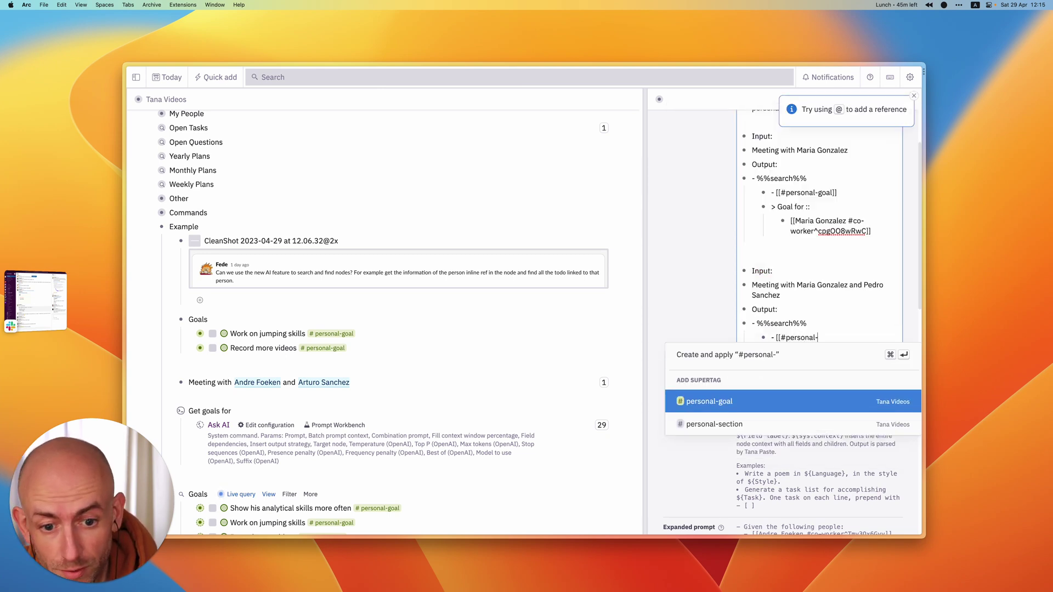
{"action": "type", "text": "goal]]"}
{"action": "key", "text": "Return"}
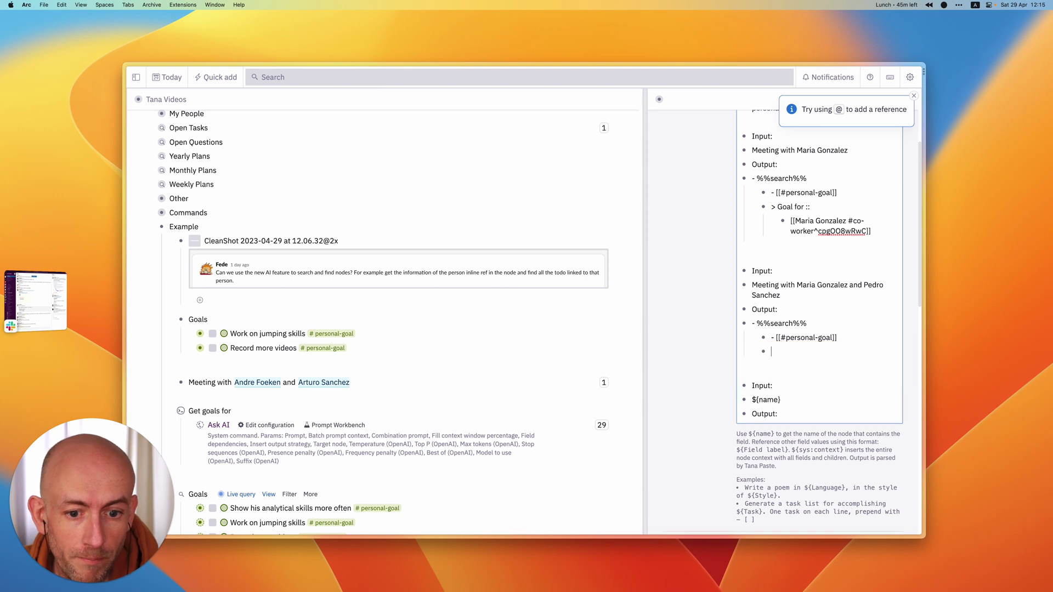
{"action": "type", "text": "-"}
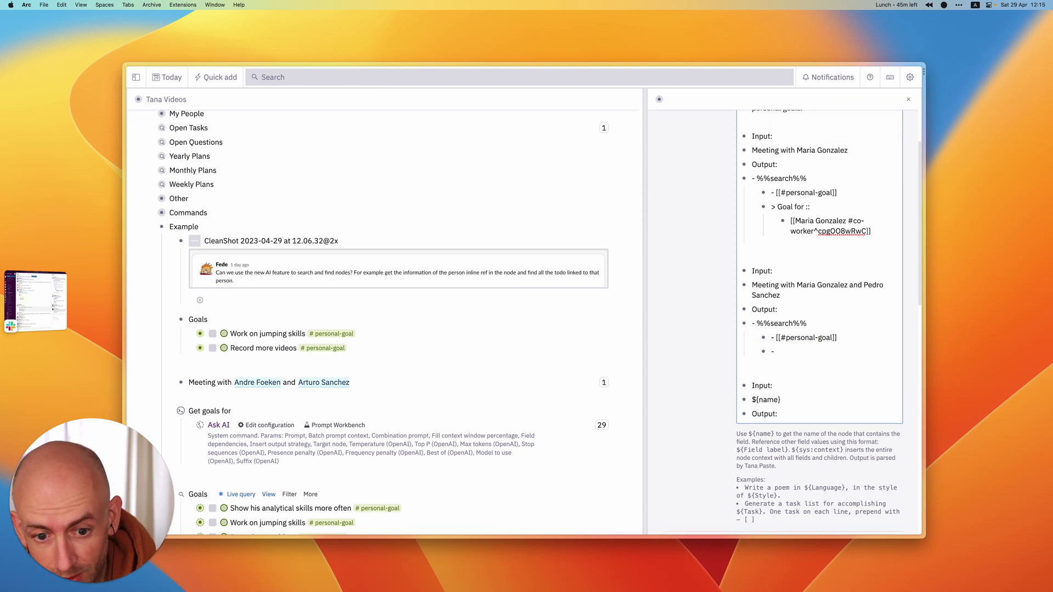
- Add a '- > Goal for ::' line to the second search, also adding a dash in the first example
{"action": "left_click", "coordinate": [772, 207]}
{"action": "type", "text": "-"}
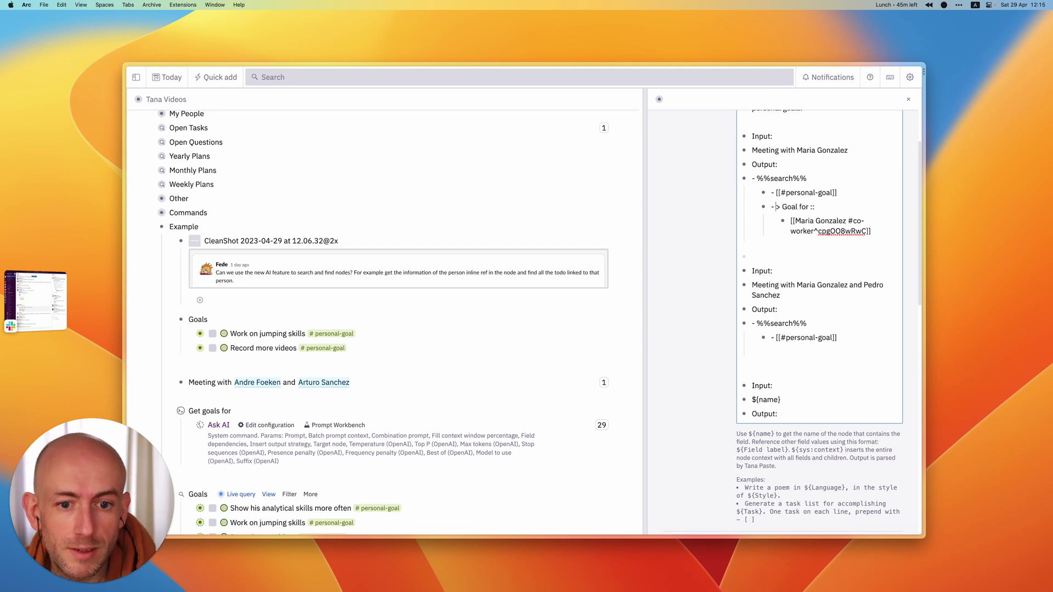
{"action": "left_click", "coordinate": [776, 352]}
{"action": "type", "text": "- "}
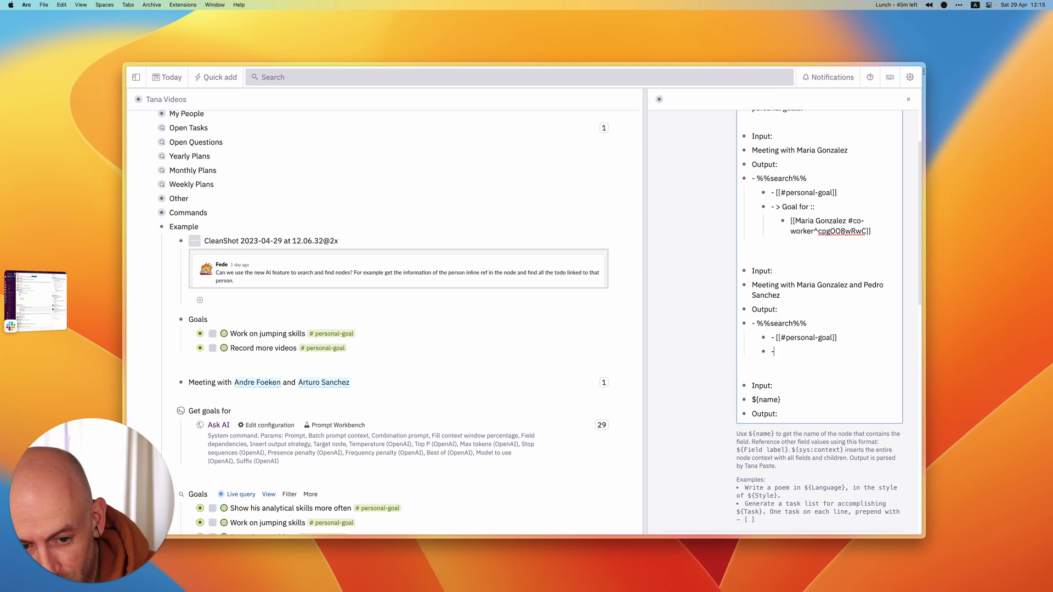
{"action": "type", "text": ">"}
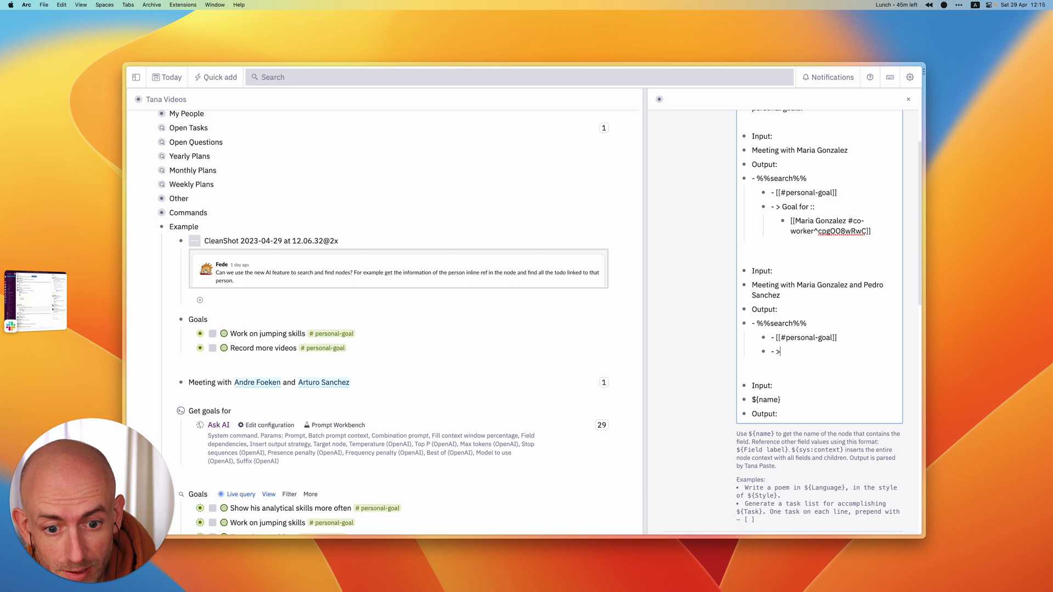
{"action": "type", "text": " Goal for"}
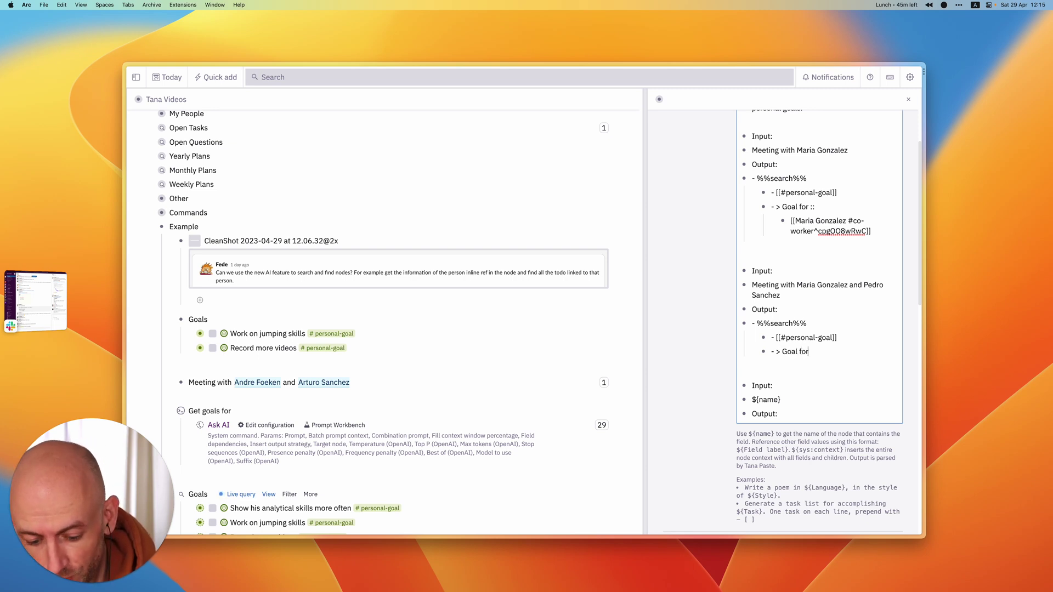
{"action": "type", "text": " ::"}
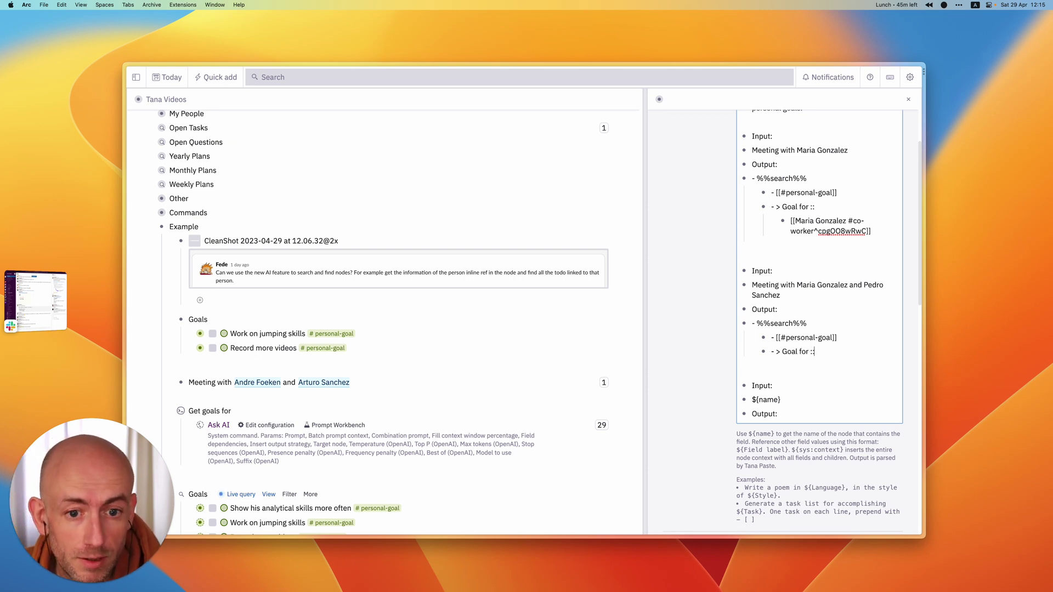
{"action": "key", "text": "Return"}
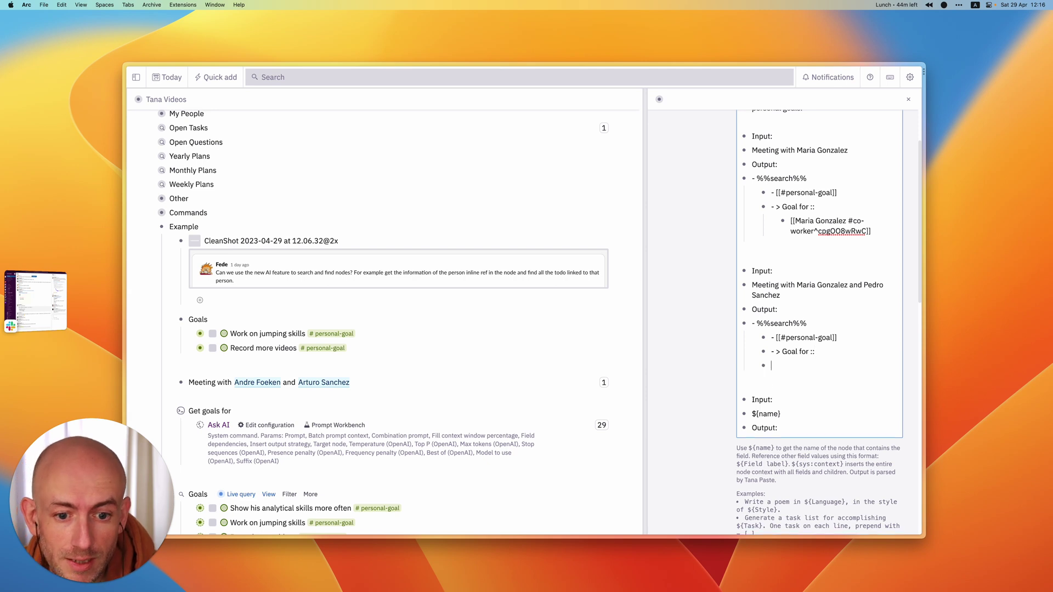
{"action": "key", "text": "Tab"}
- Paste the first co-worker's reference nested under the second example's Goal for ::
{"action": "left_click_drag", "start_coordinate": [791, 220], "coordinate": [873, 233]}
{"action": "left_click", "coordinate": [793, 370]}
{"action": "key", "text": "super+v"}
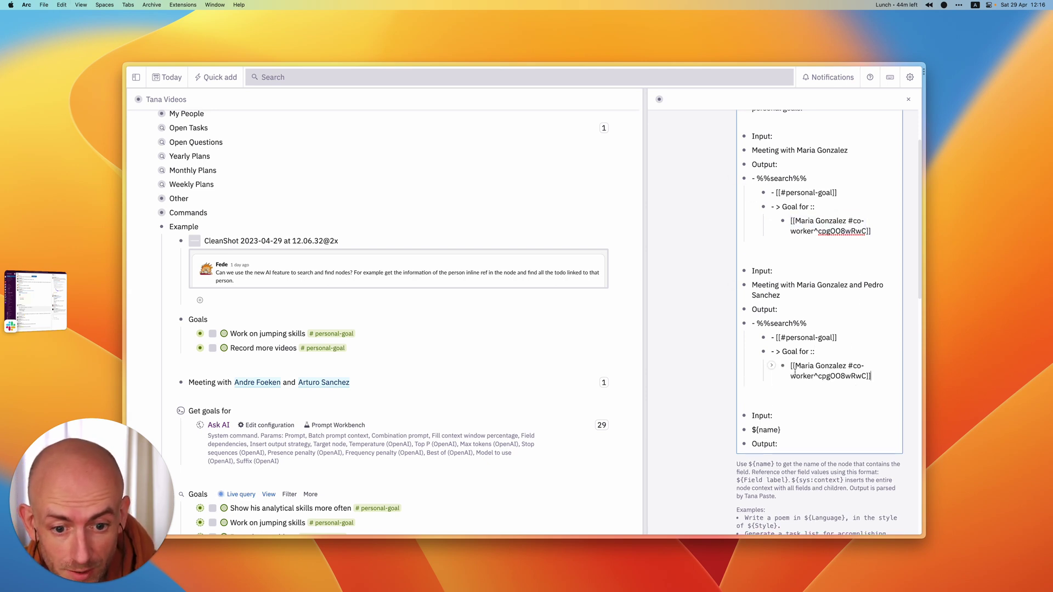
{"action": "key", "text": "Return"}
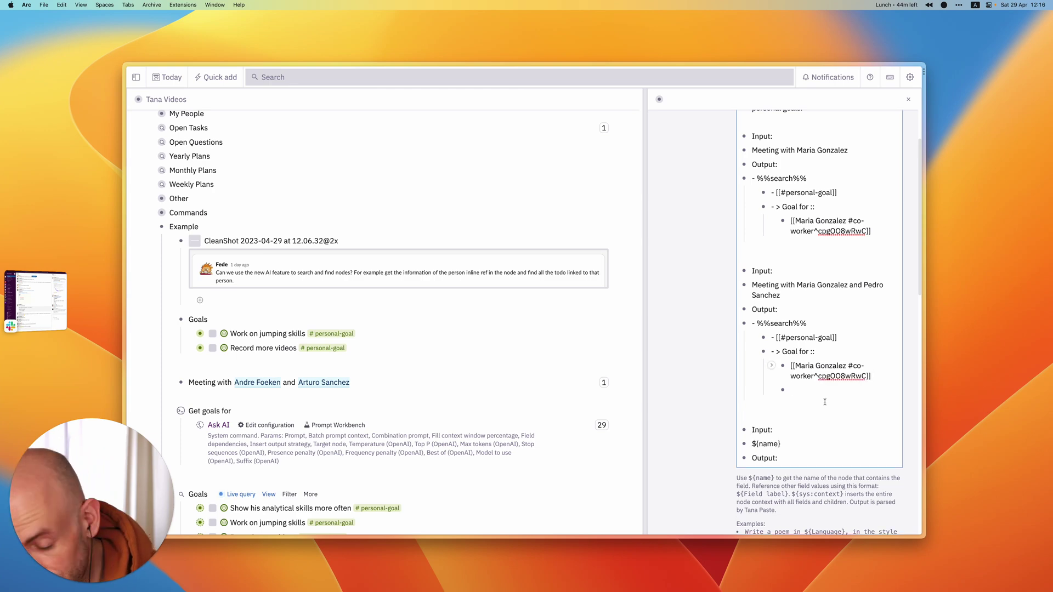
{"action": "scroll", "coordinate": [824, 402], "scroll_direction": "down", "scroll_amount": 5}
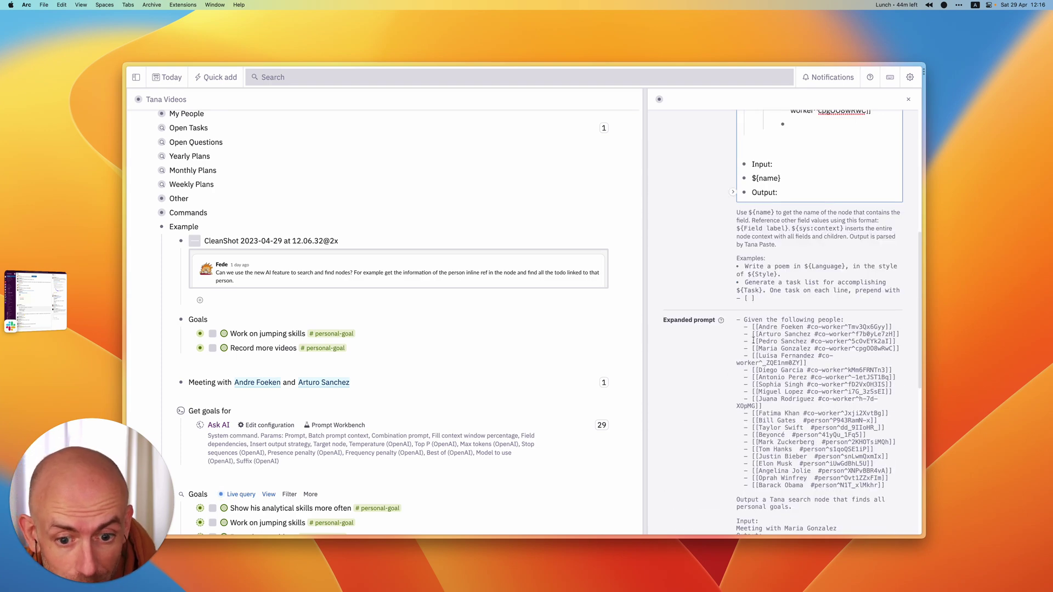
- Add the second co-worker's reference from Expanded prompt under Goal for, then rerun the test
{"action": "left_click_drag", "start_coordinate": [753, 340], "coordinate": [896, 342]}
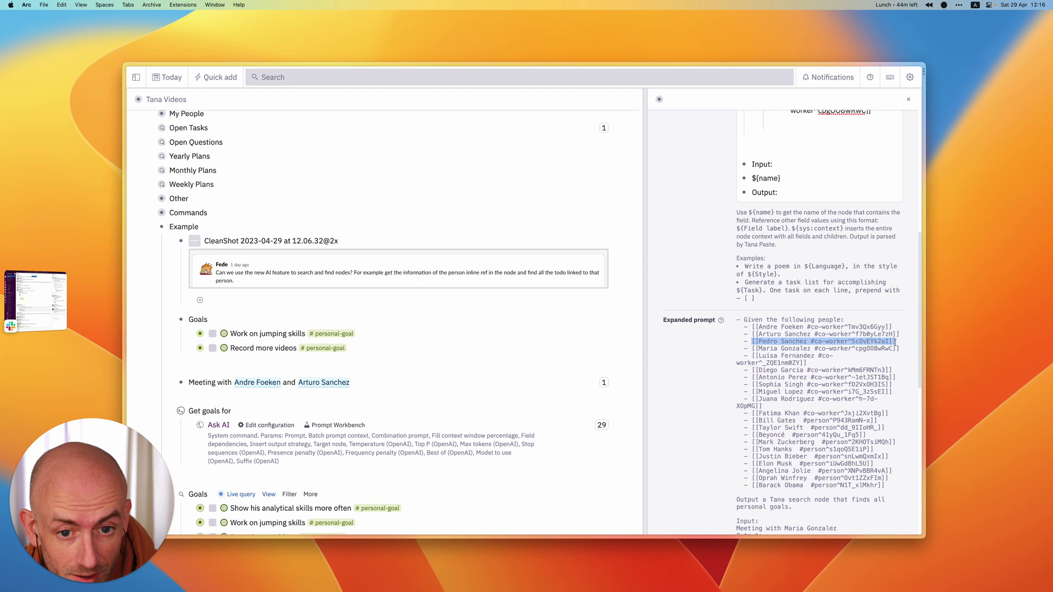
{"action": "key", "text": "super+c"}
{"action": "scroll", "coordinate": [878, 329], "scroll_direction": "up", "scroll_amount": 2}
{"action": "key", "text": "super+v"}
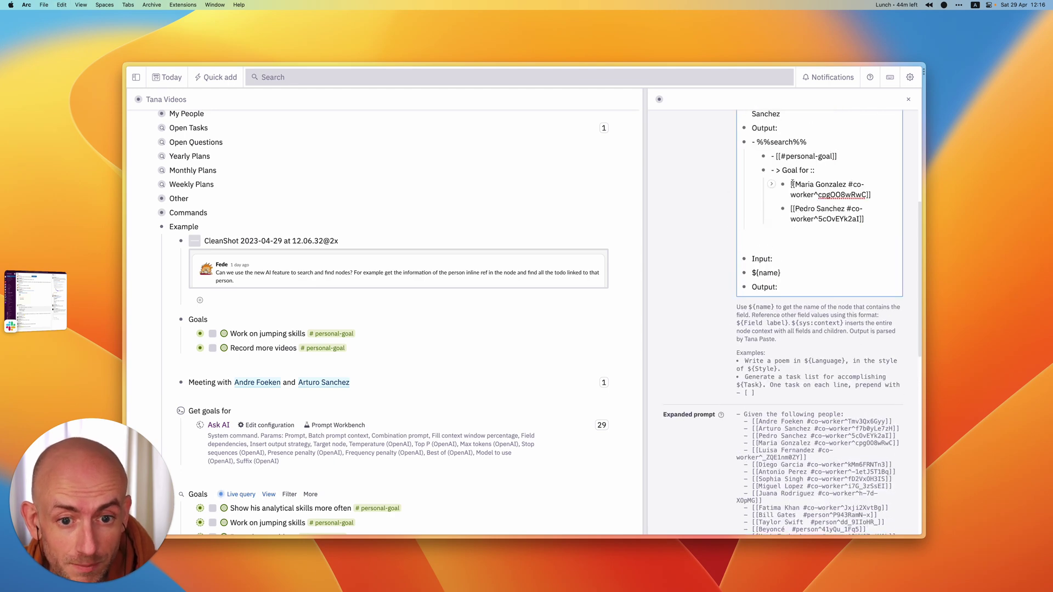
{"action": "scroll", "coordinate": [794, 329], "scroll_direction": "down", "scroll_amount": 6}
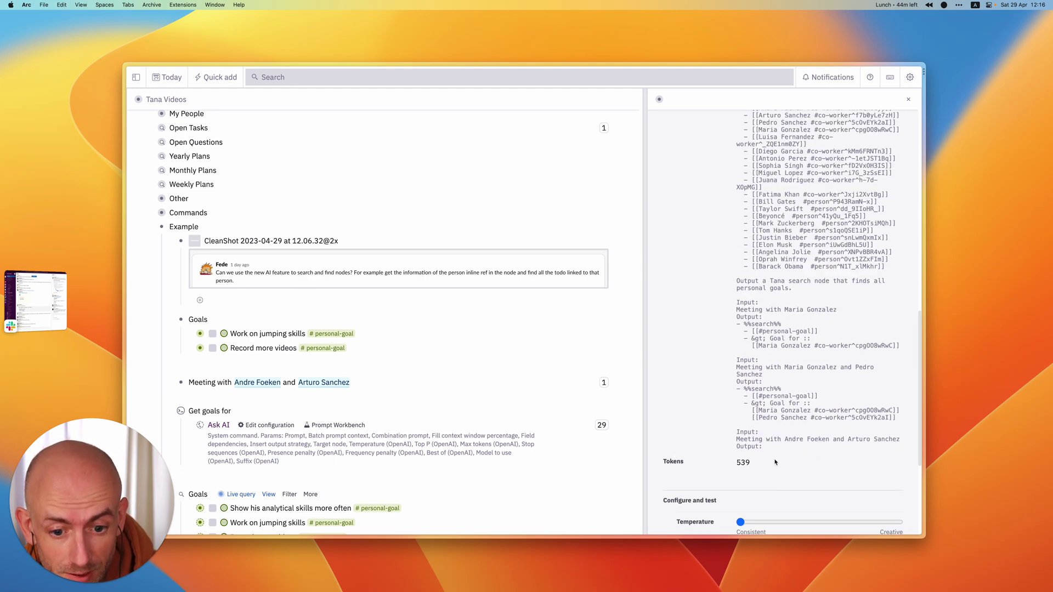
{"action": "scroll", "coordinate": [775, 462], "scroll_direction": "down", "scroll_amount": 4}
{"action": "scroll", "coordinate": [775, 494], "scroll_direction": "up", "scroll_amount": 10}
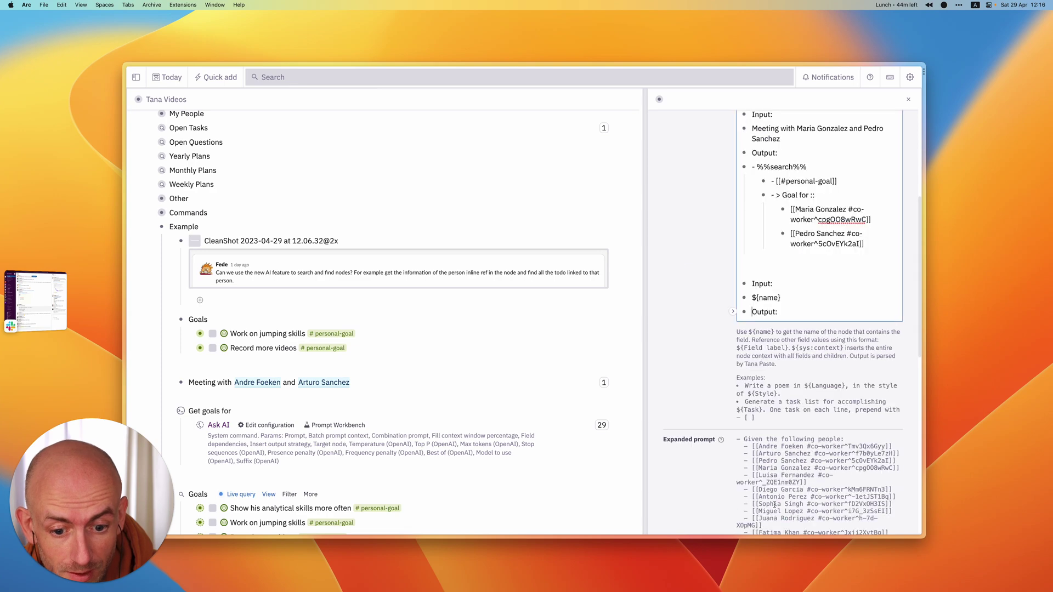
{"action": "scroll", "coordinate": [775, 503], "scroll_direction": "down", "scroll_amount": 10}
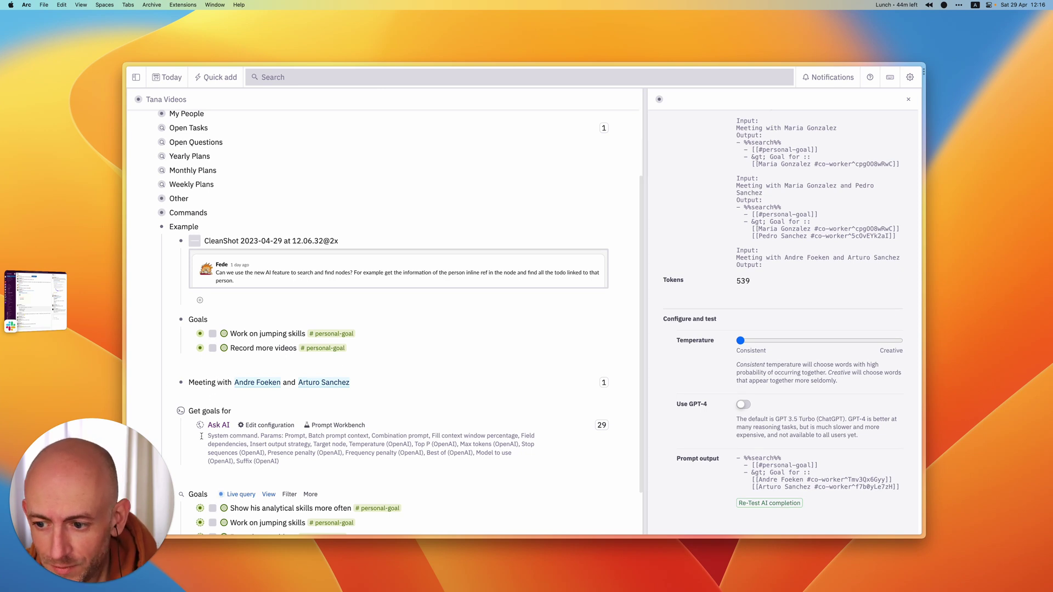
- Run the 'Get goals for (Tana Videos)' command on the Meeting node via Cmd+K
{"action": "key", "text": "super+k"}
{"action": "type", "text": "get"}
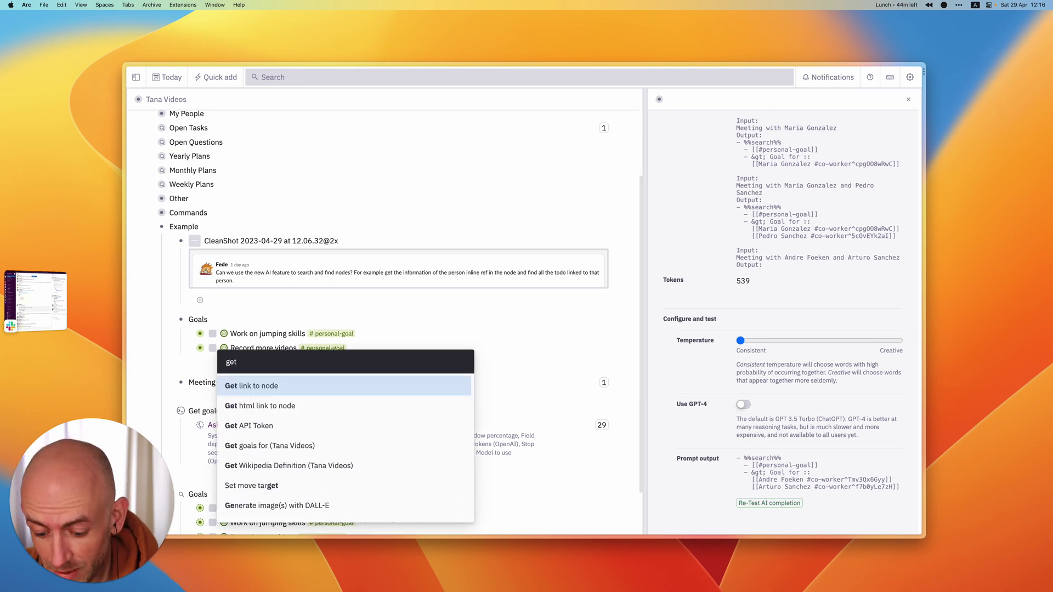
{"action": "type", "text": " go"}
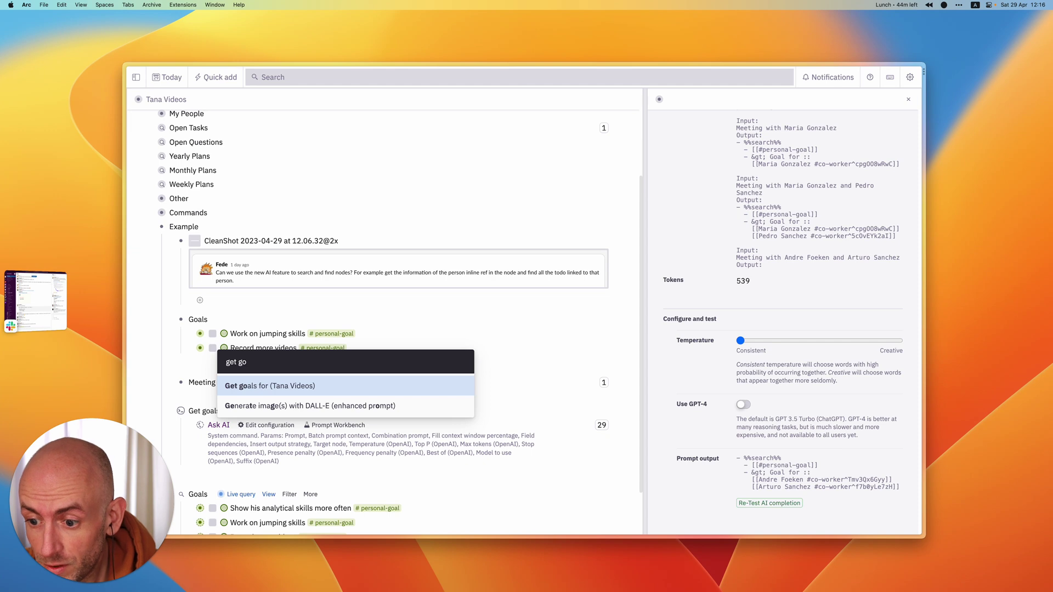
{"action": "key", "text": "Return"}
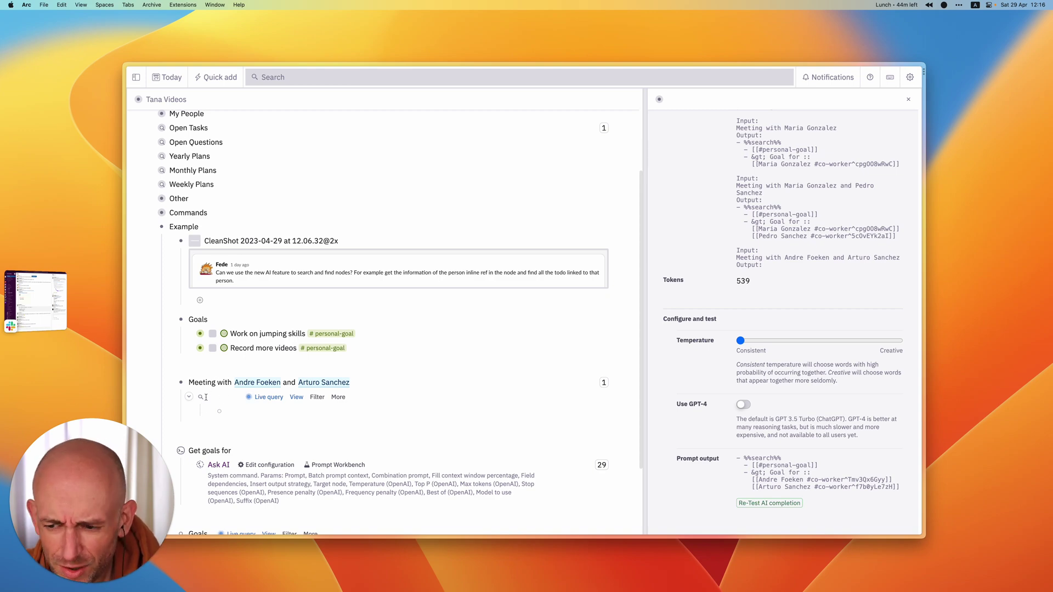
- Name both example searches by appending 'Goals' after each '- %%search%%'
{"action": "scroll", "coordinate": [761, 359], "scroll_direction": "up", "scroll_amount": 15}
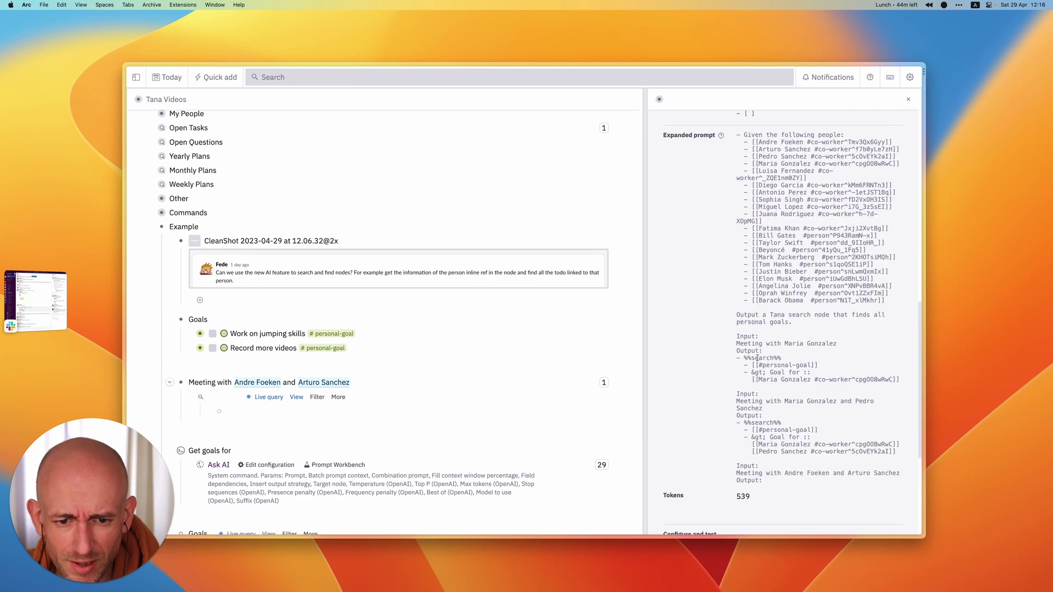
{"action": "scroll", "coordinate": [761, 360], "scroll_direction": "up", "scroll_amount": 1}
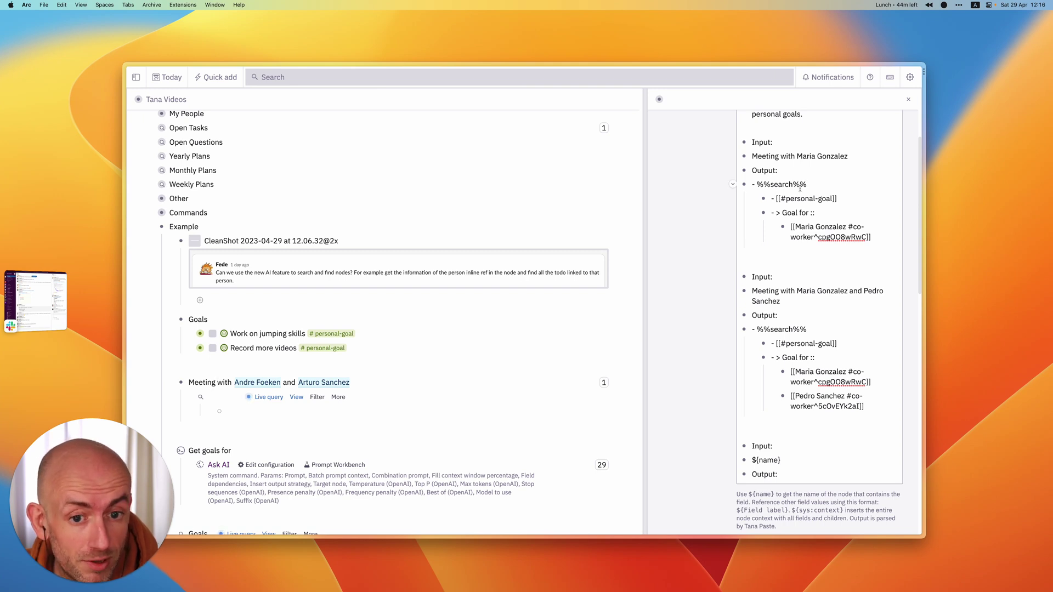
{"action": "left_click", "coordinate": [806, 185]}
{"action": "type", "text": "Goals"}
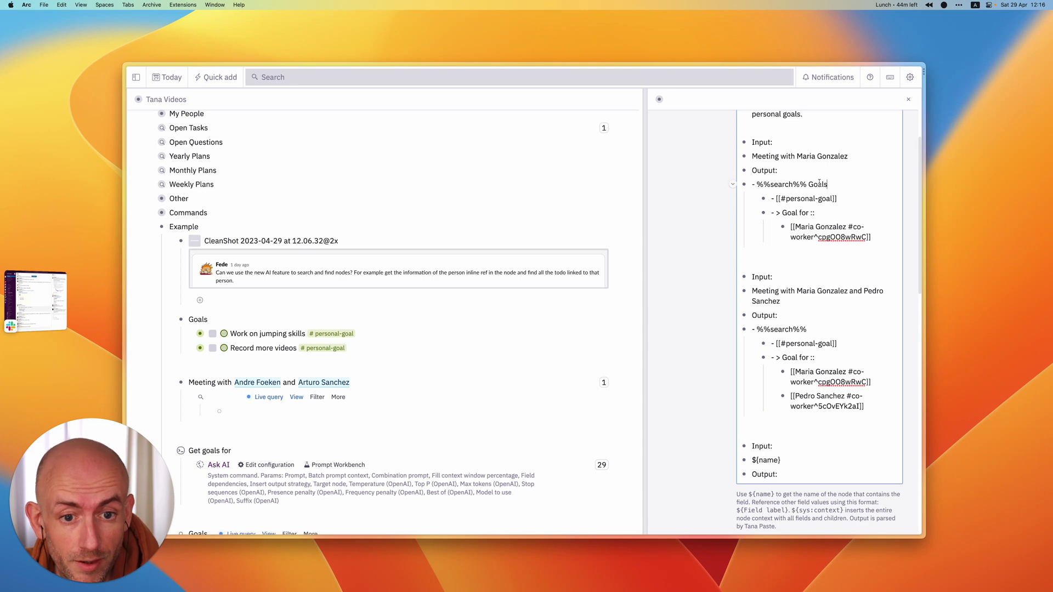
{"action": "double_click", "coordinate": [819, 184]}
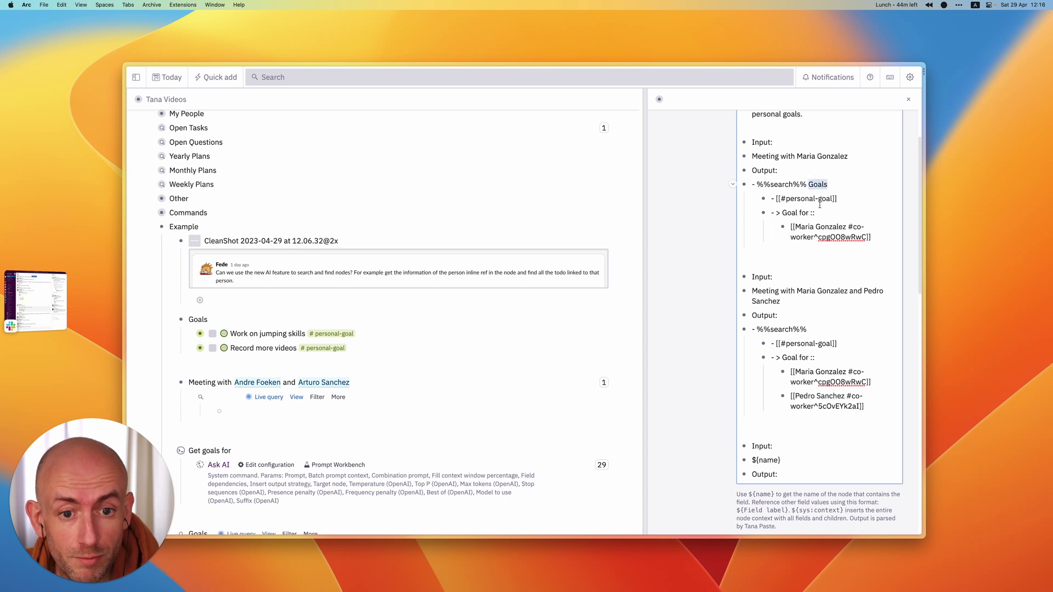
{"action": "left_click", "coordinate": [815, 332]}
{"action": "key", "text": "super+v"}
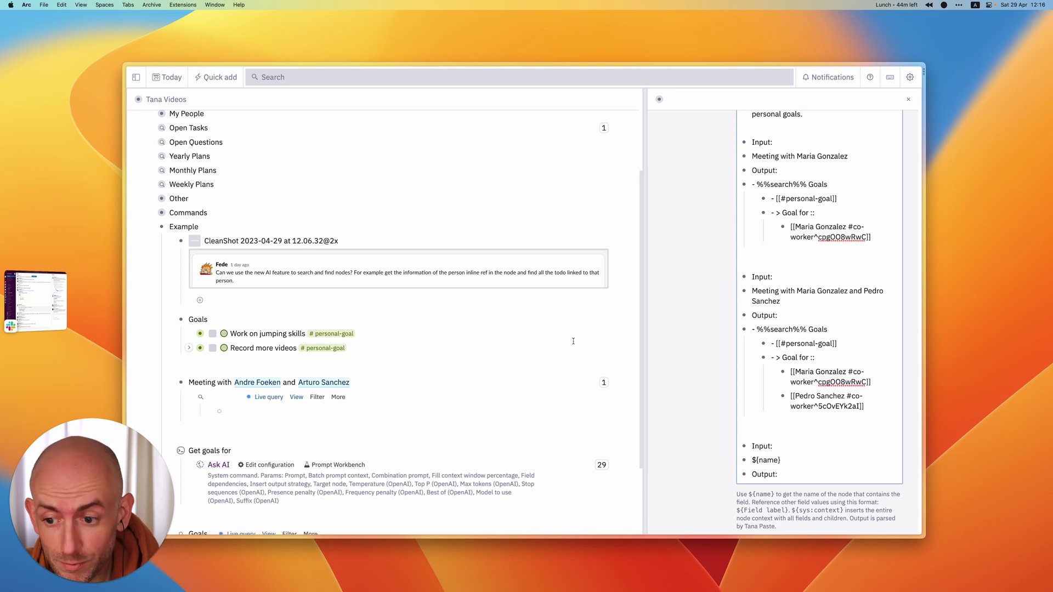
- Remove the '>' from both '- > Goal for ::' lines in the examples
{"action": "left_click", "coordinate": [266, 397]}
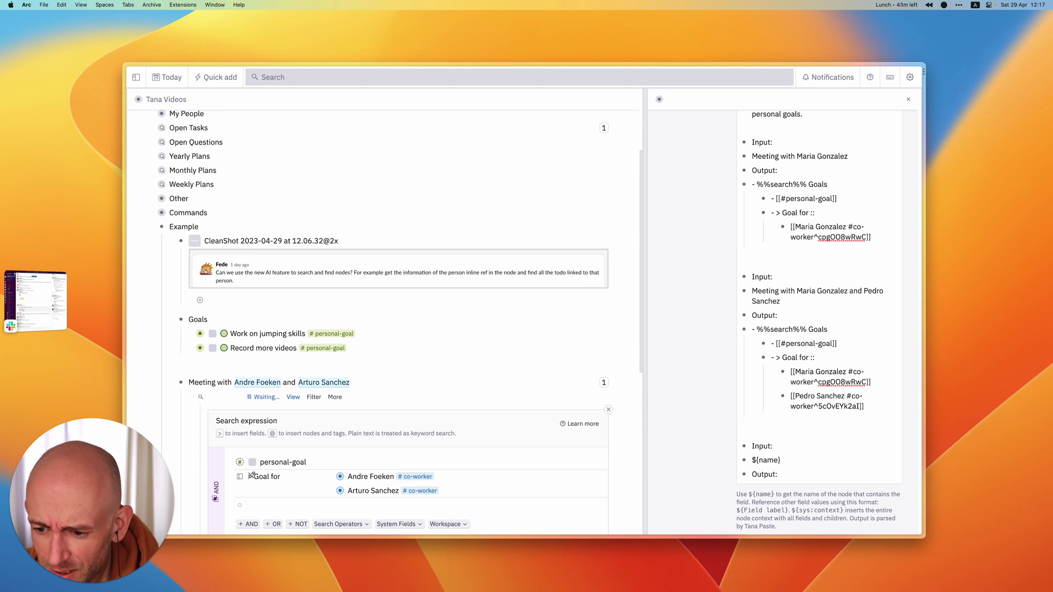
{"action": "left_click", "coordinate": [782, 213]}
{"action": "key", "text": "BackSpace"}
{"action": "key", "text": "BackSpace"}
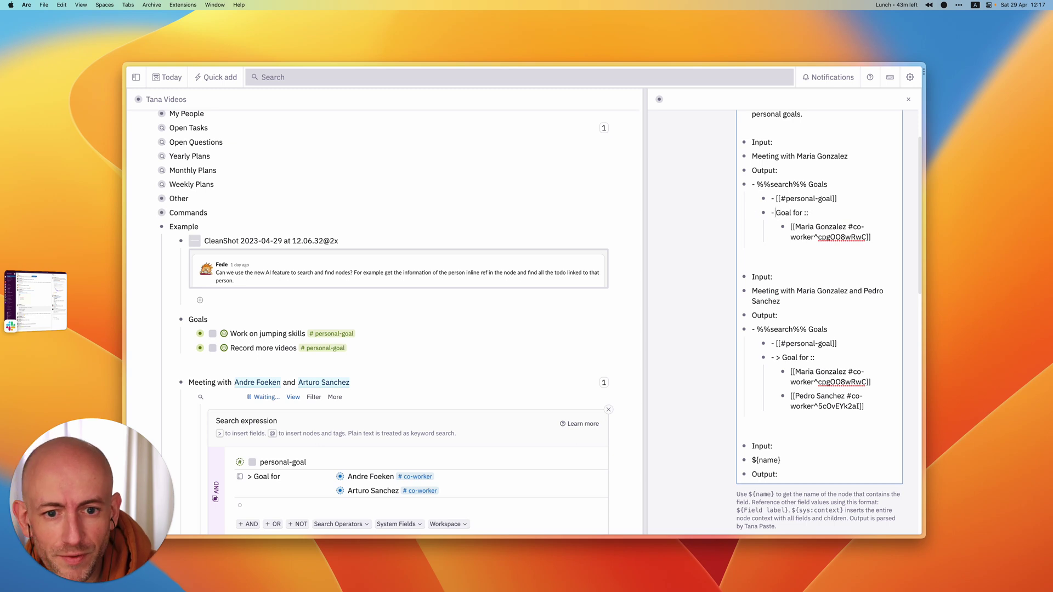
{"action": "left_click", "coordinate": [783, 358]}
{"action": "key", "text": "BackSpace"}
{"action": "key", "text": "BackSpace"}
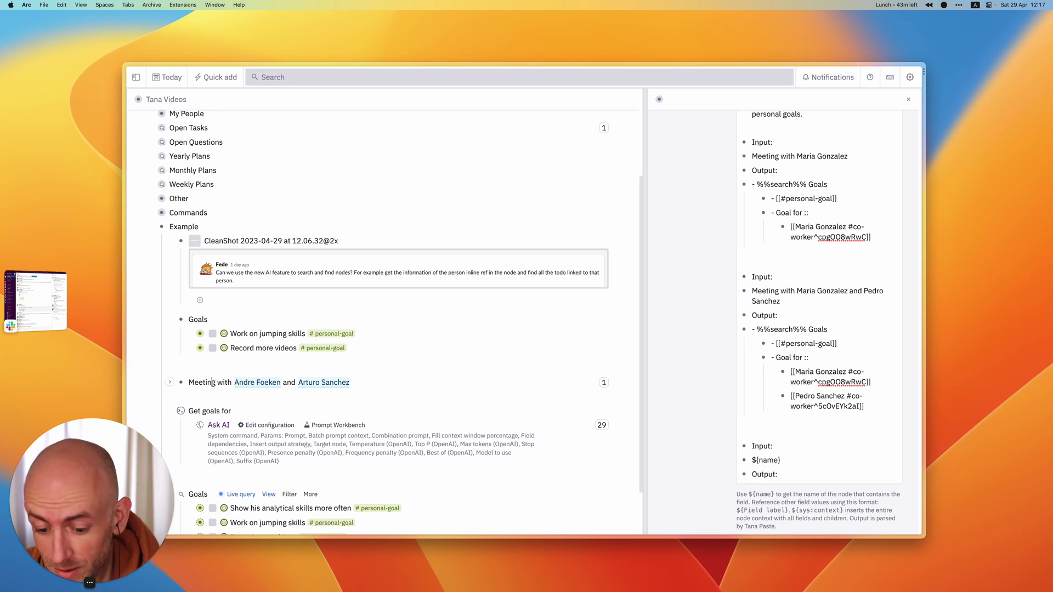
- Rerun 'Get goals for (Tana Videos)' on the meeting, yielding a Goals search with three personal goals
{"action": "key", "text": "super+k"}
{"action": "type", "text": "get go"}
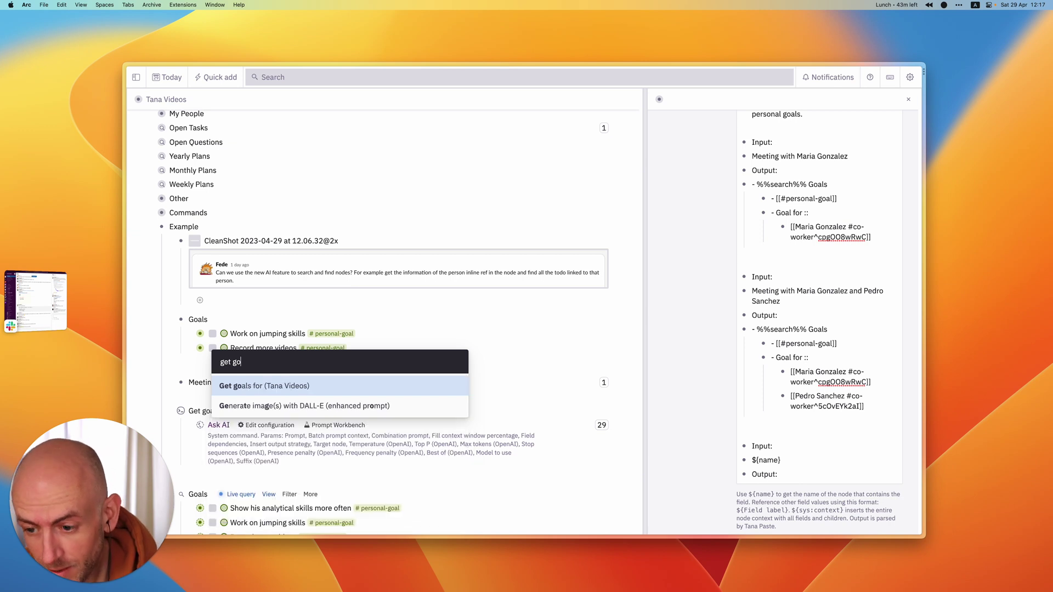
{"action": "key", "text": "Return"}
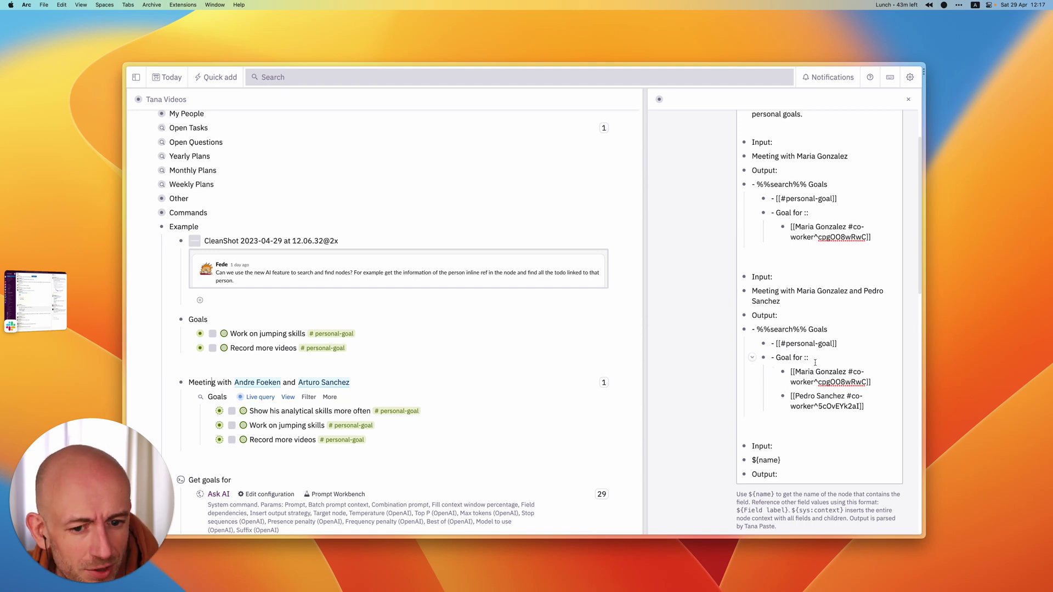
{"action": "scroll", "coordinate": [800, 388], "scroll_direction": "down", "scroll_amount": 5}
{"action": "scroll", "coordinate": [830, 320], "scroll_direction": "up", "scroll_amount": 10}
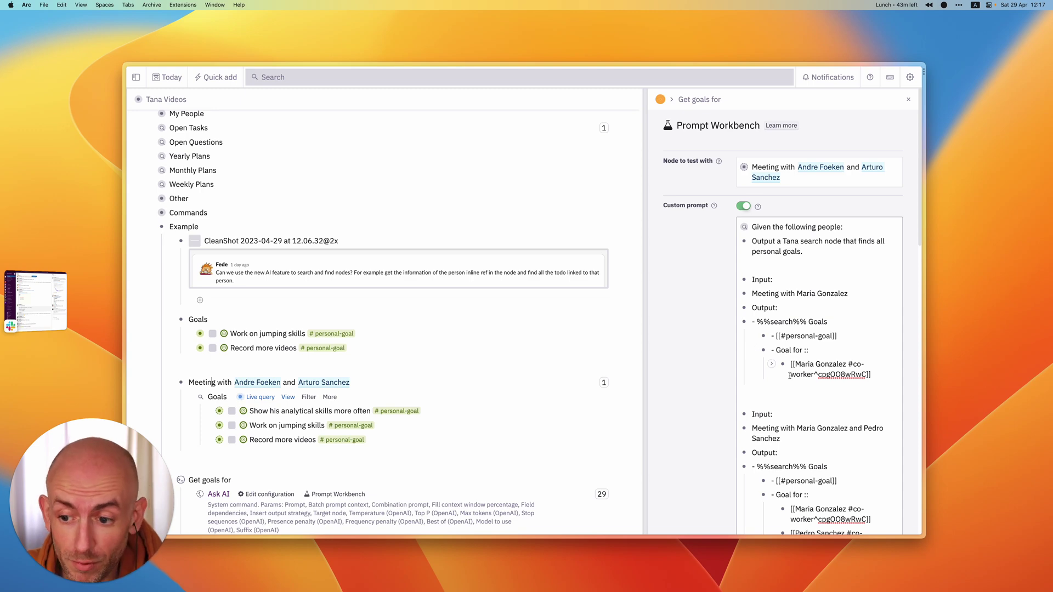
- Share the 'Get goals for' command via 'Share as template' and copy its template link to the clipboard
{"action": "scroll", "coordinate": [792, 384], "scroll_direction": "down", "scroll_amount": 5}
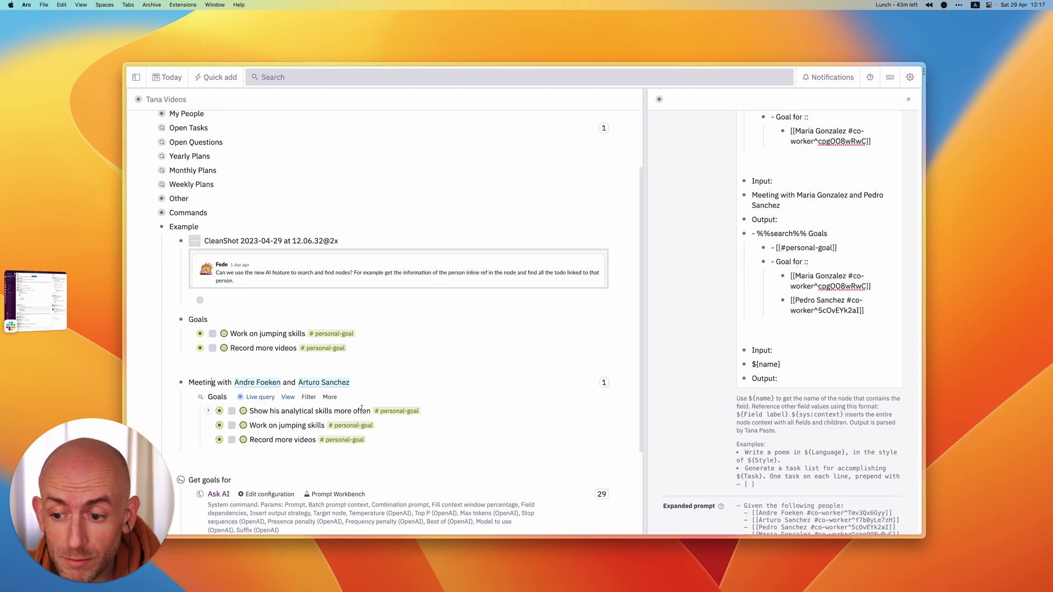
{"action": "scroll", "coordinate": [237, 421], "scroll_direction": "down", "scroll_amount": 3}
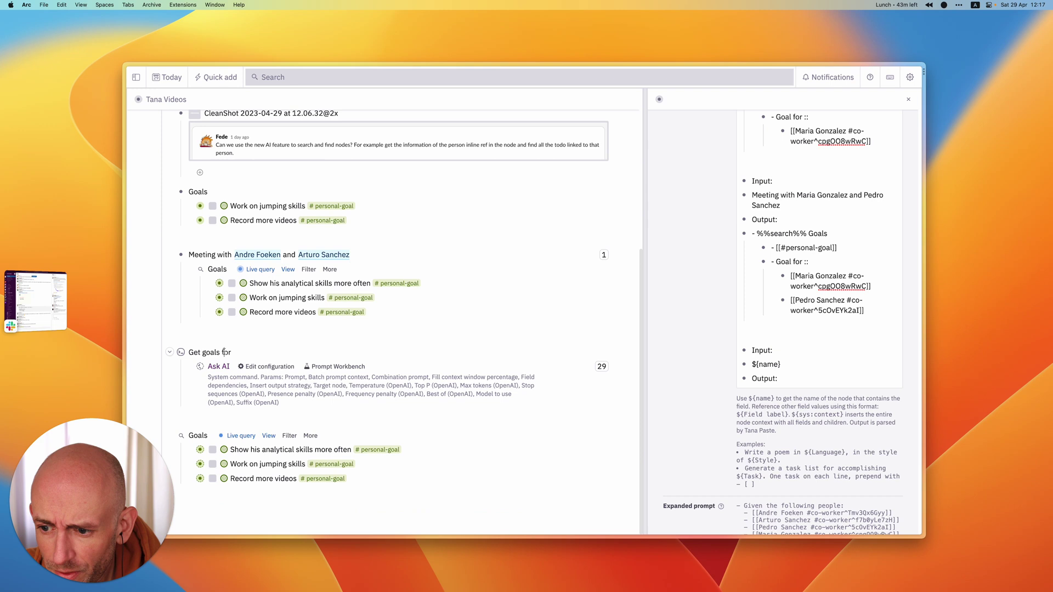
{"action": "key", "text": "super+k"}
{"action": "type", "text": "sh"}
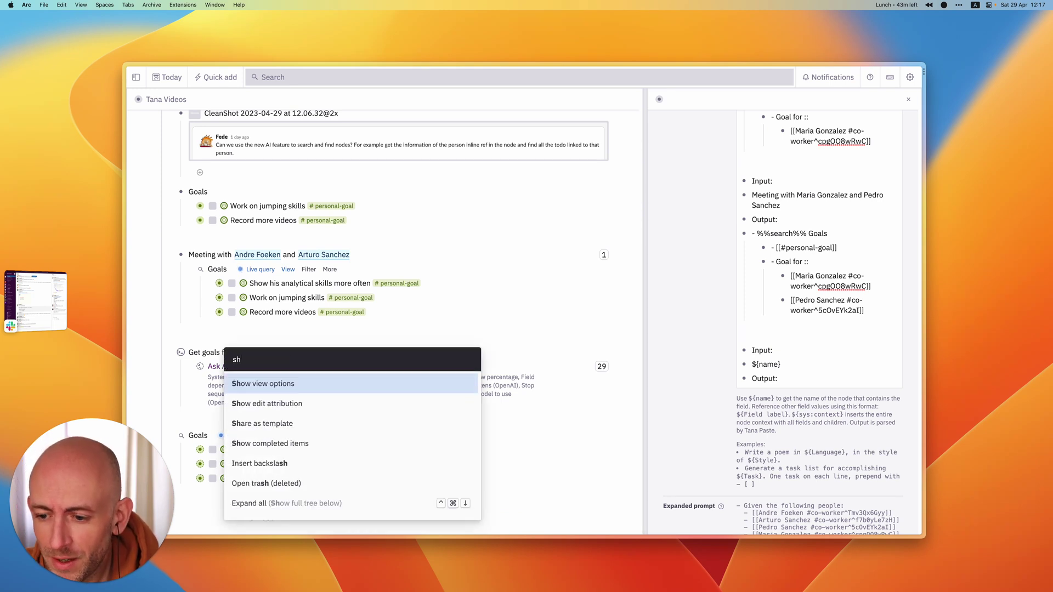
{"action": "type", "text": "re"}
{"action": "key", "text": "Return"}
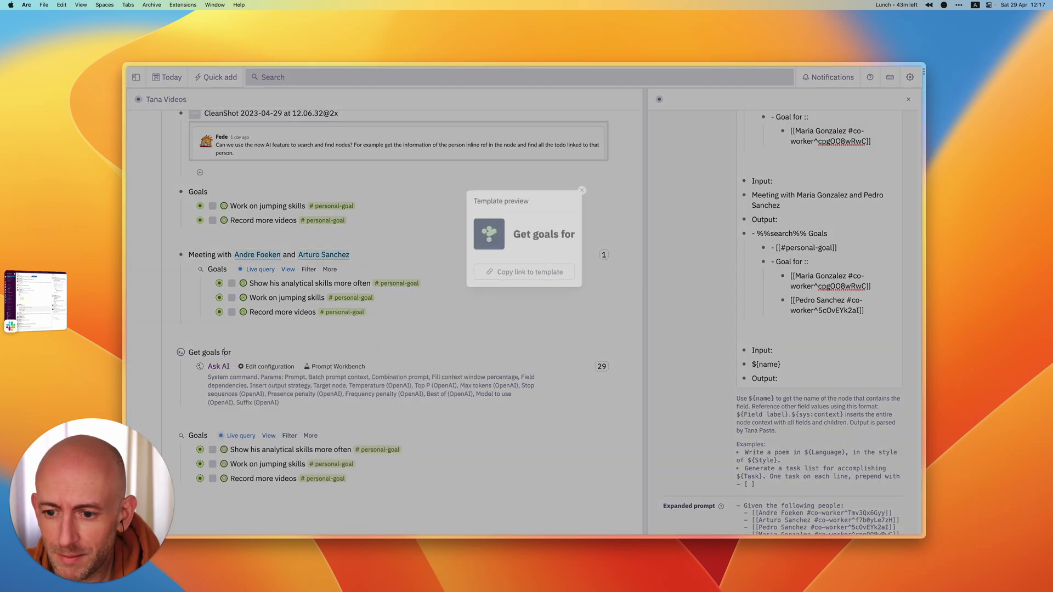
{"action": "left_click", "coordinate": [528, 282]}
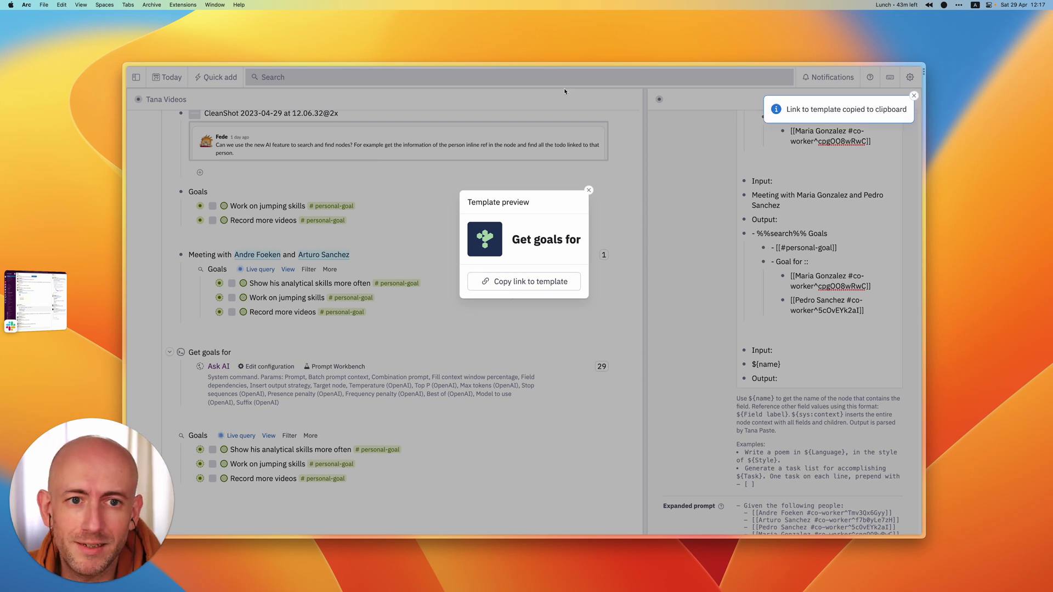
{"action": "mouse_move", "coordinate": [831, 6]}
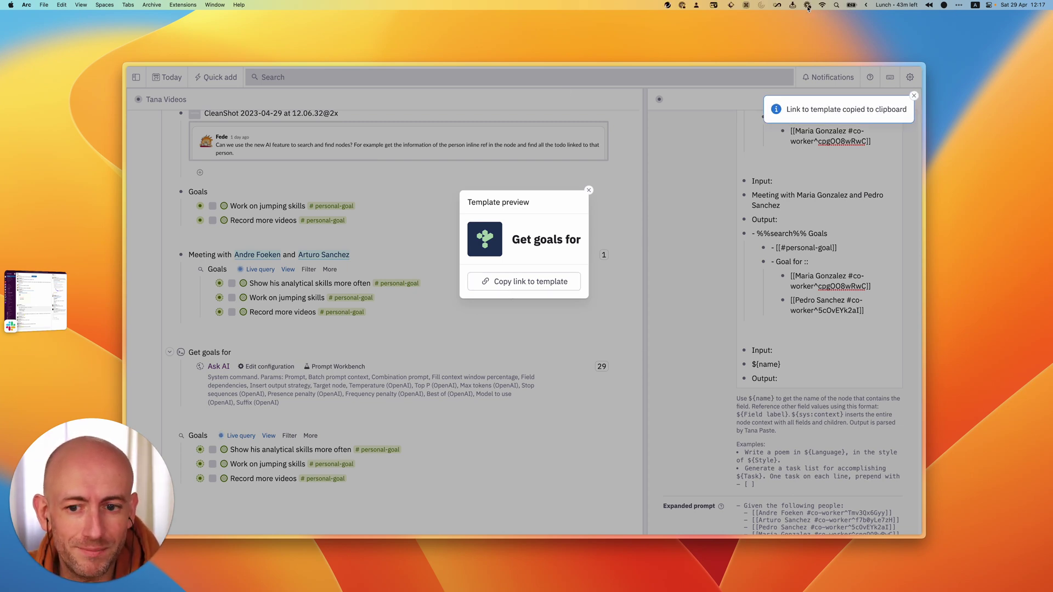